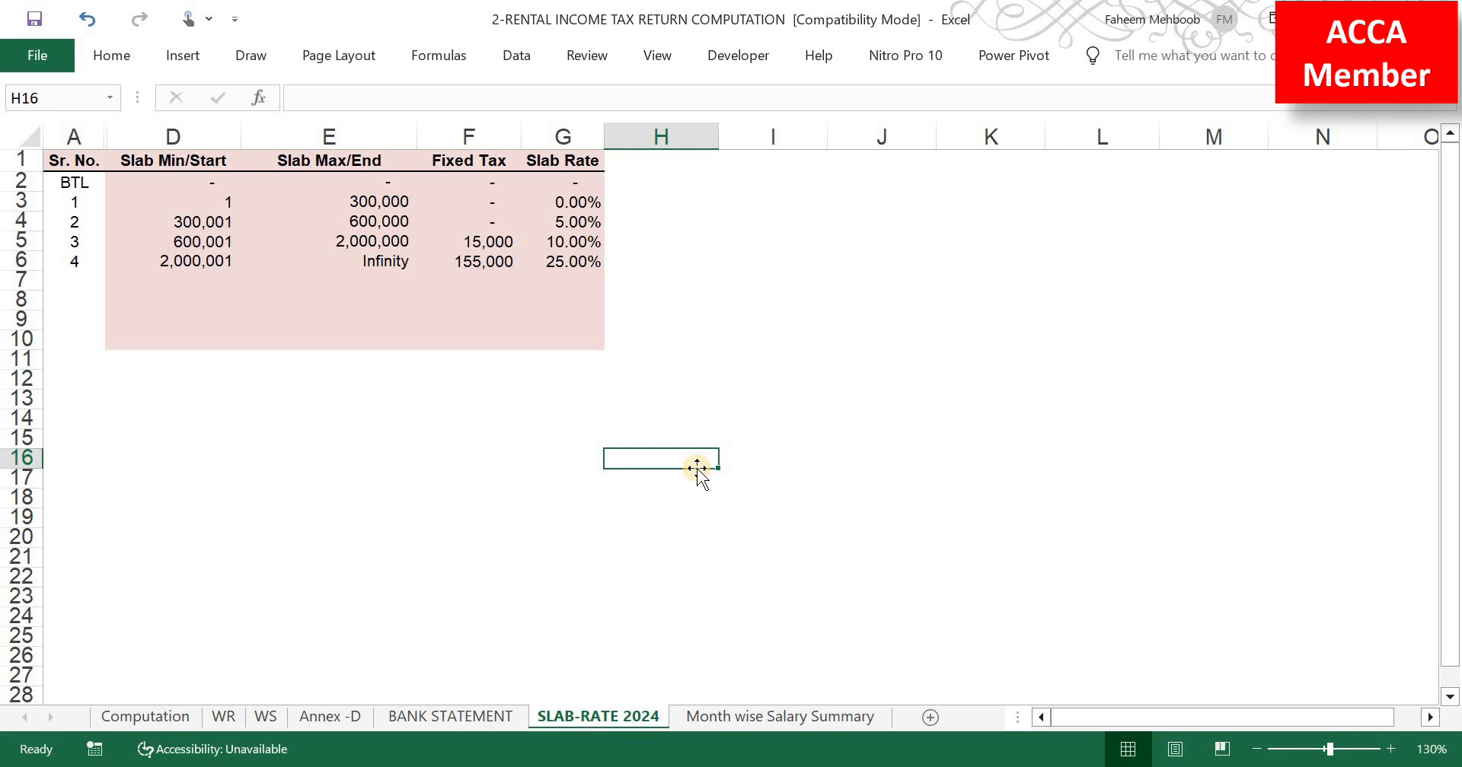
Step: Review the bank statement transactions and the July rent and income tax entries in the Month wise Salary Summary sheet
click(466, 722)
scroll(668, 495, down, 2)
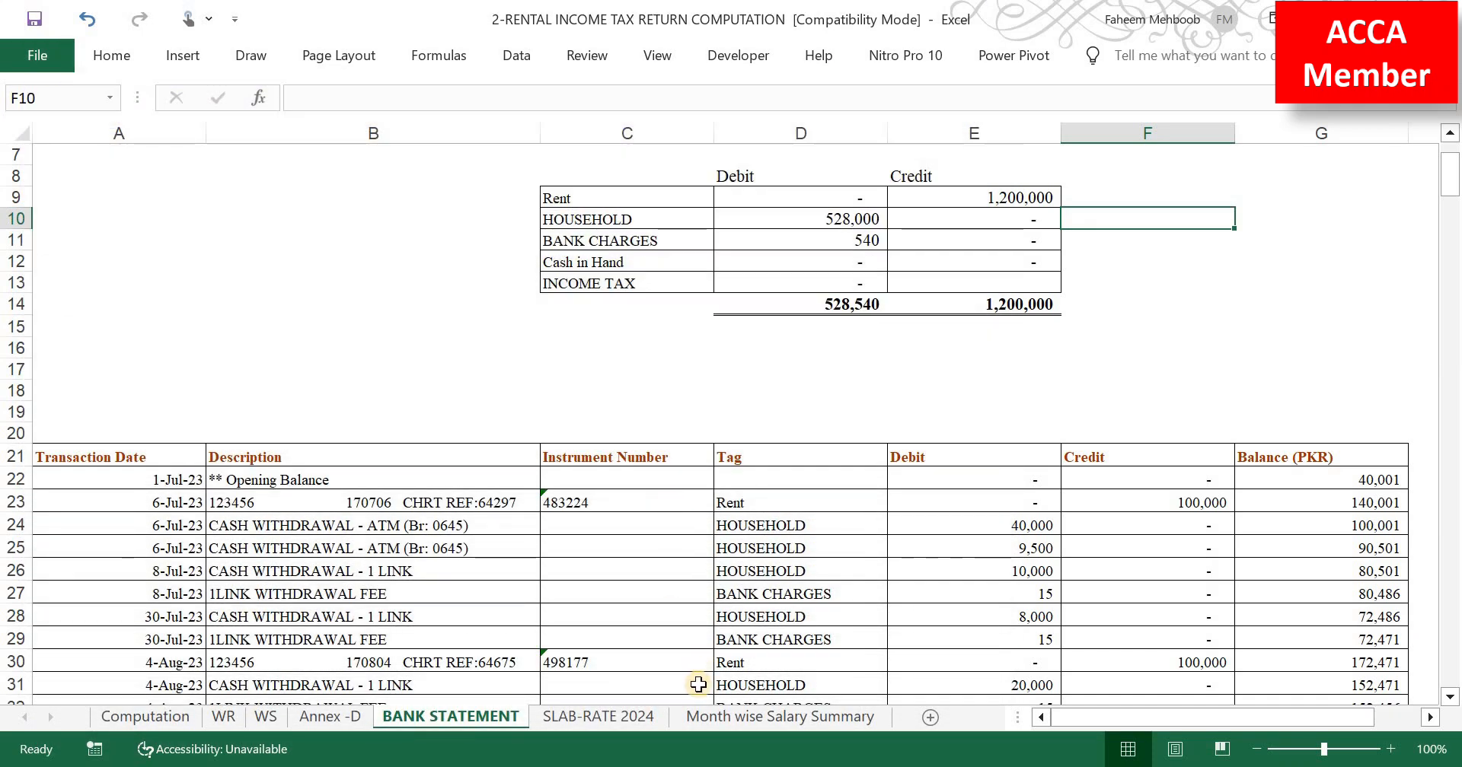
click(730, 719)
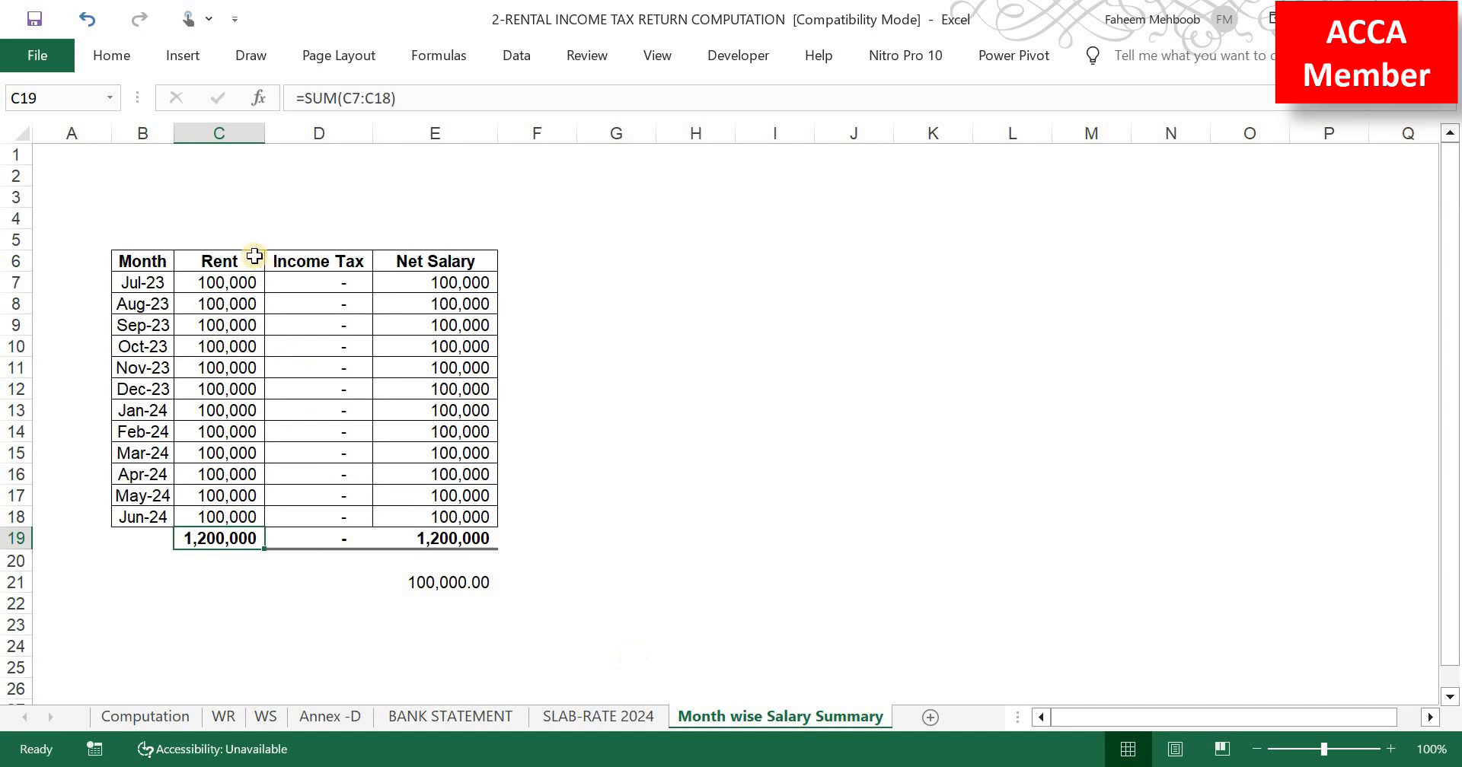
click(225, 283)
click(309, 284)
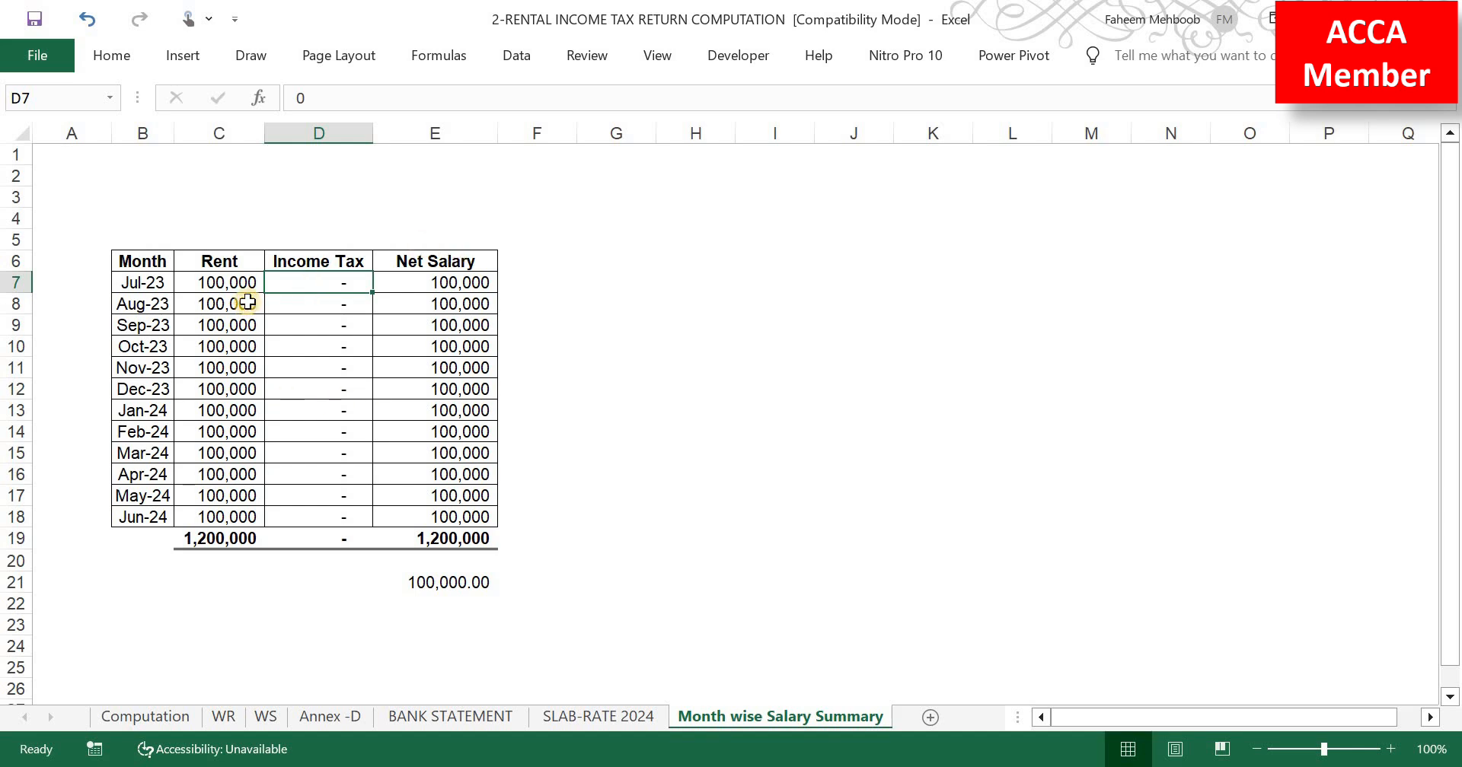
key(Left)
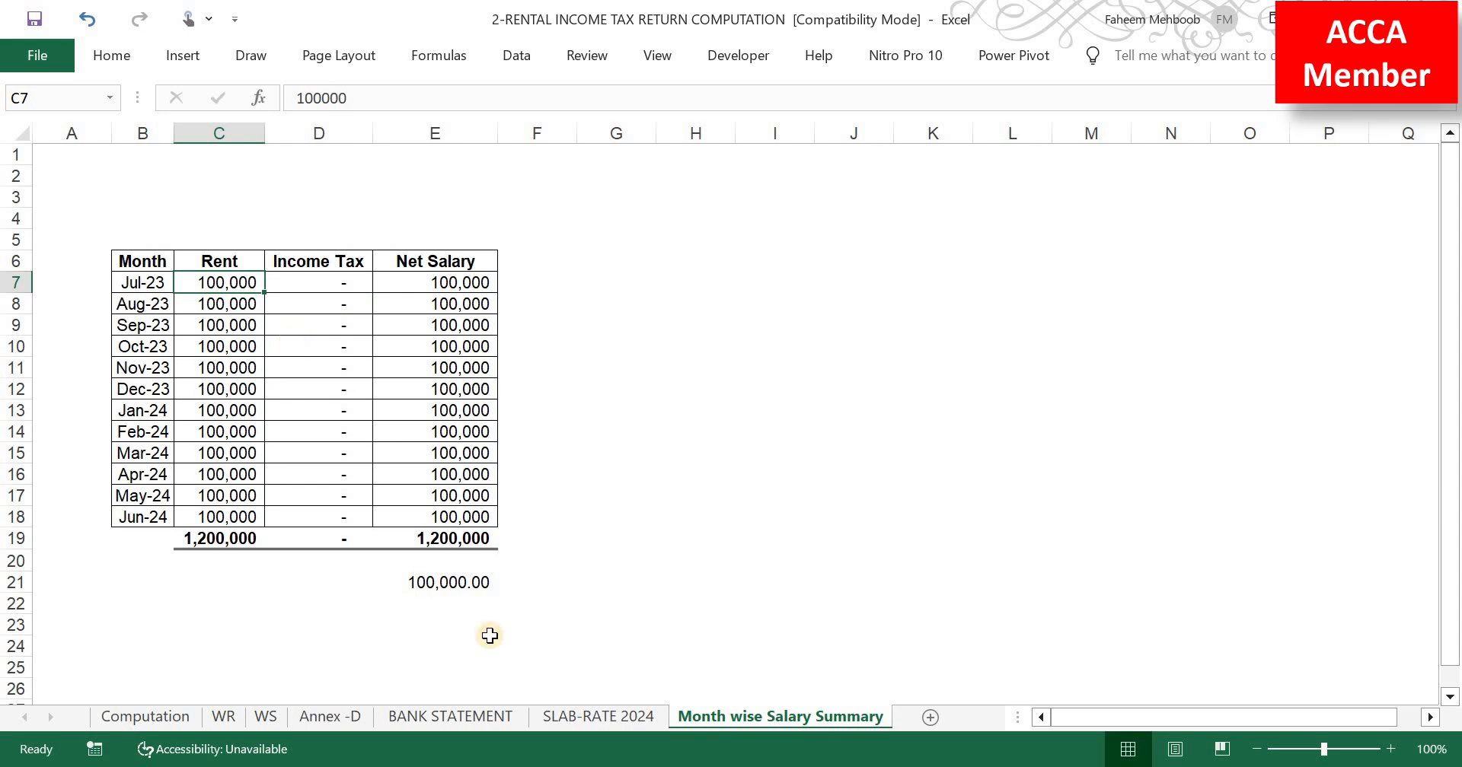
Step: Examine the bank statement's rent credit total and the formulas behind the opening, debit, credit and closing balances
key(ctrl+Page_Up)
key(ctrl+Page_Up)
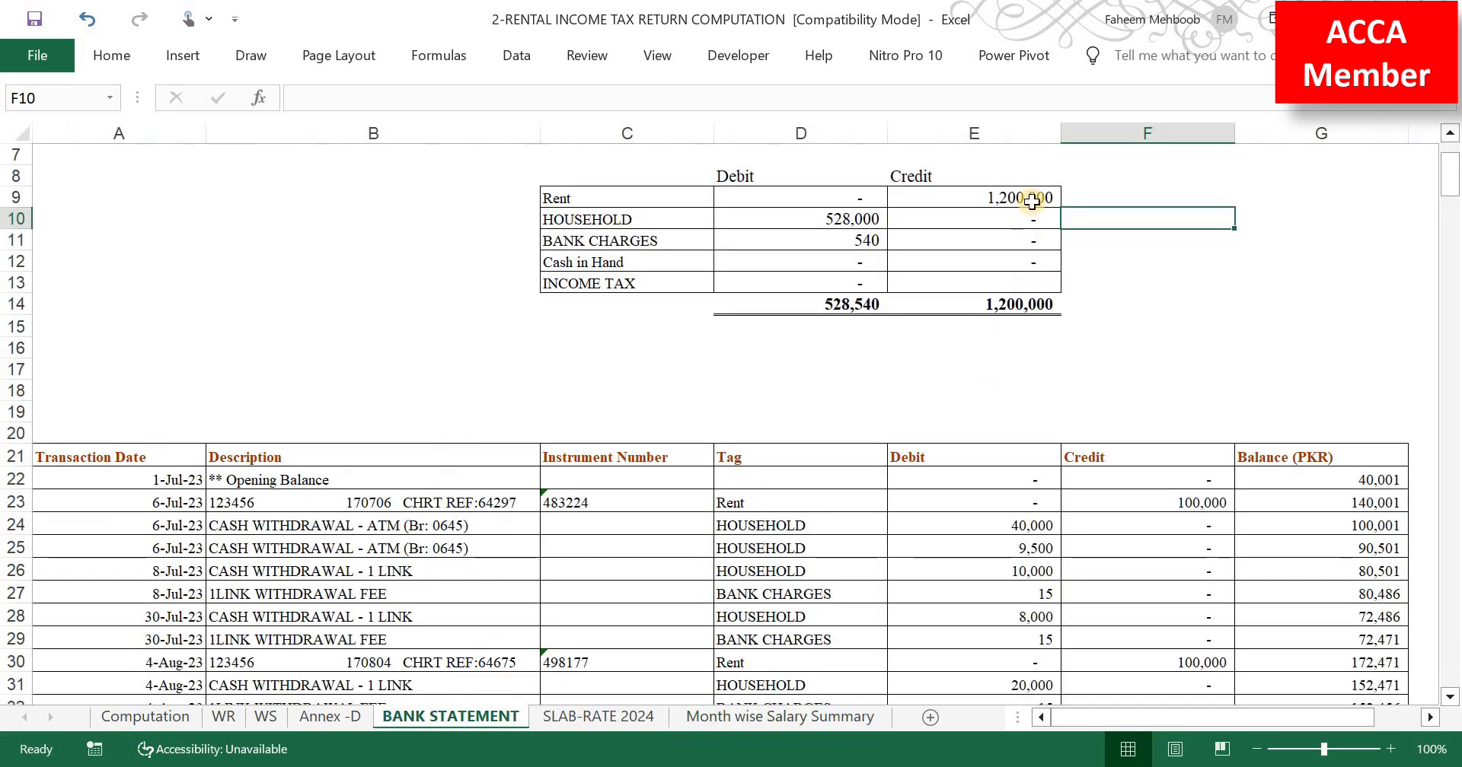
key(Left)
key(Up)
scroll(987, 316, up, 2)
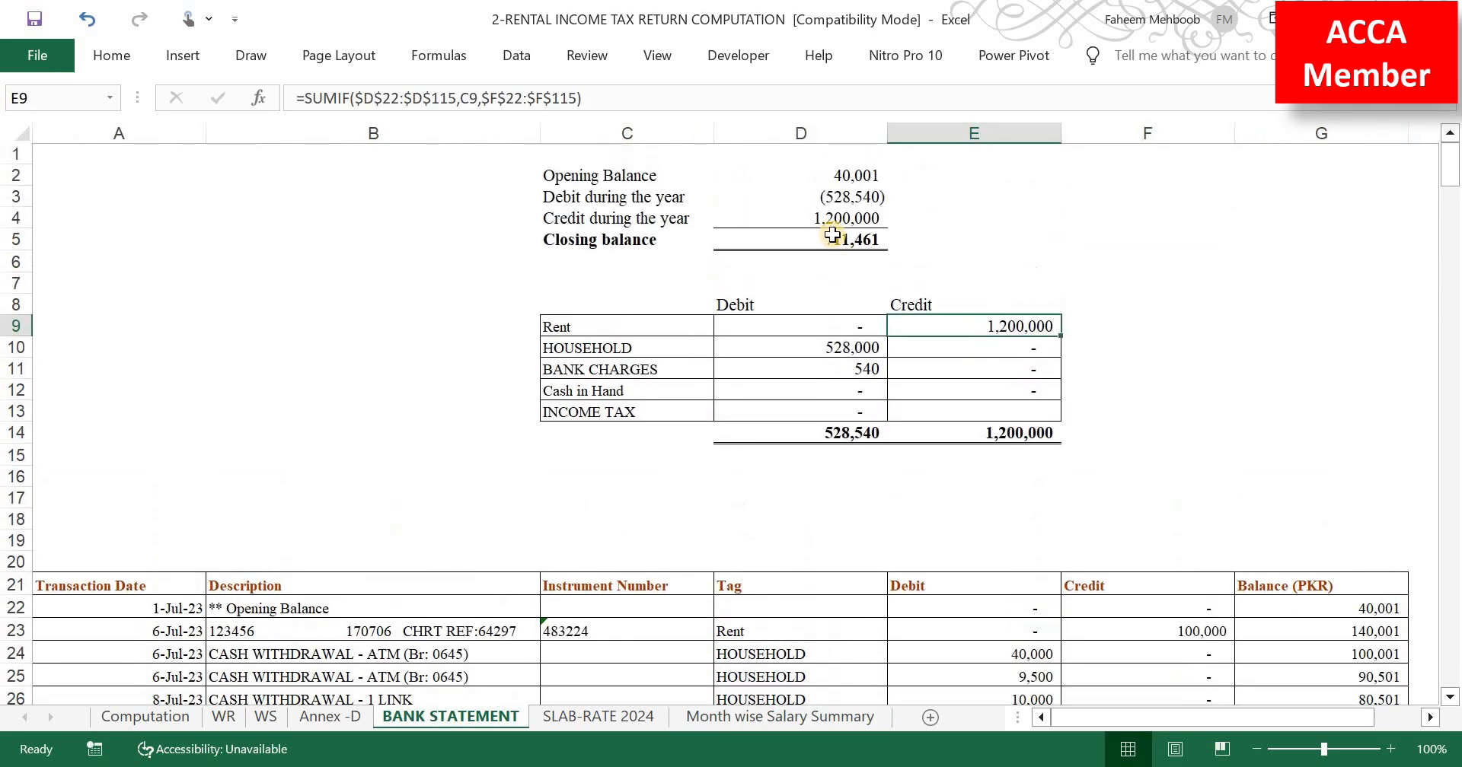
click(860, 177)
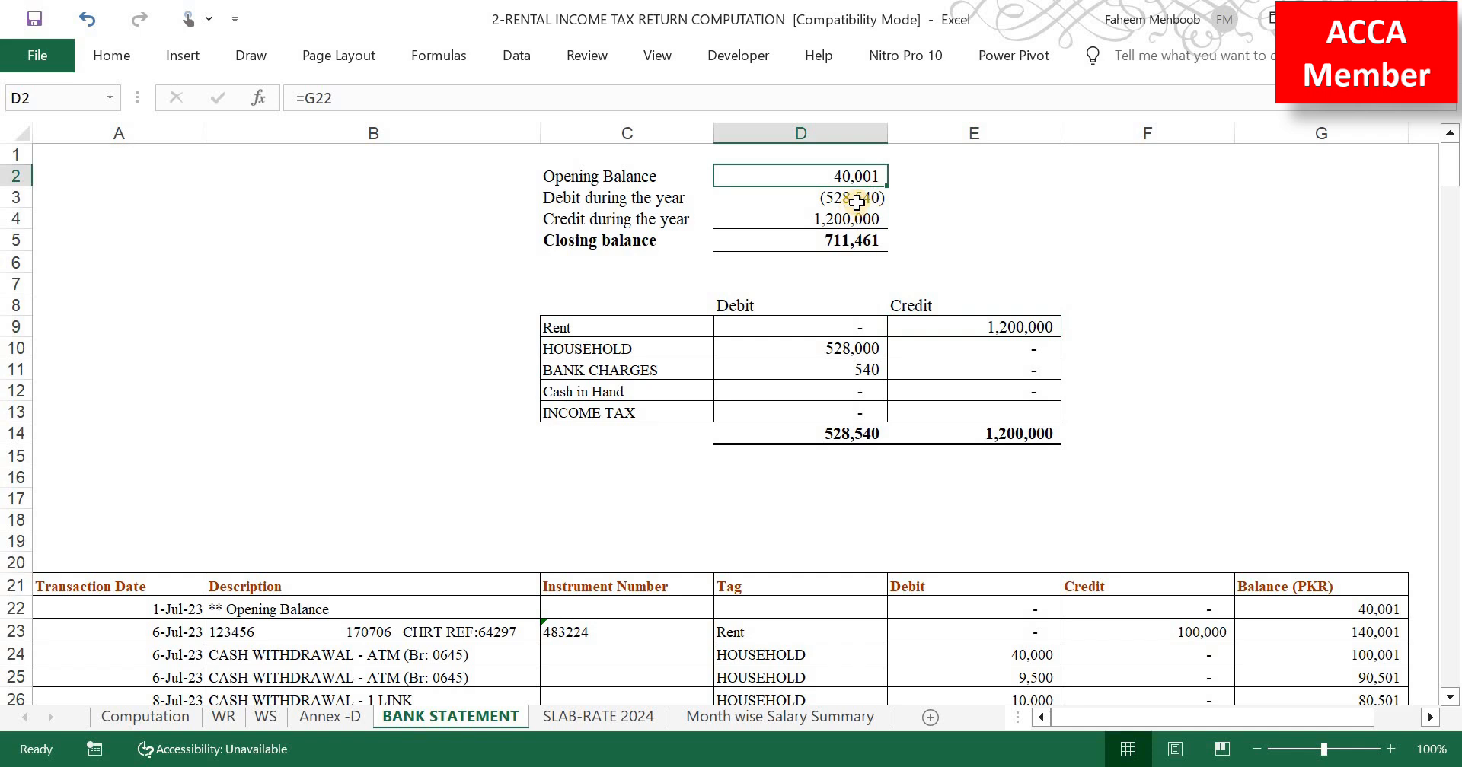
click(854, 203)
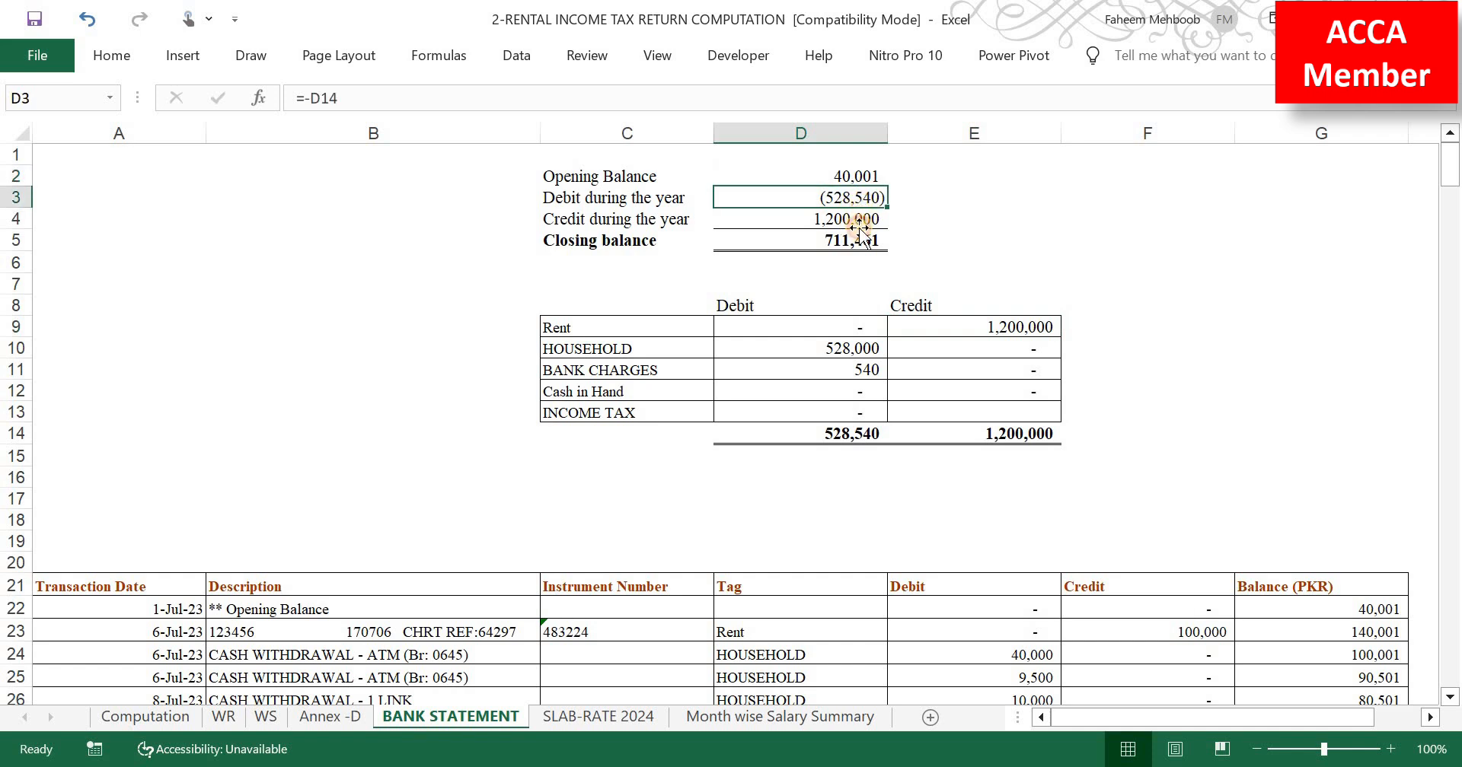
click(853, 221)
click(858, 199)
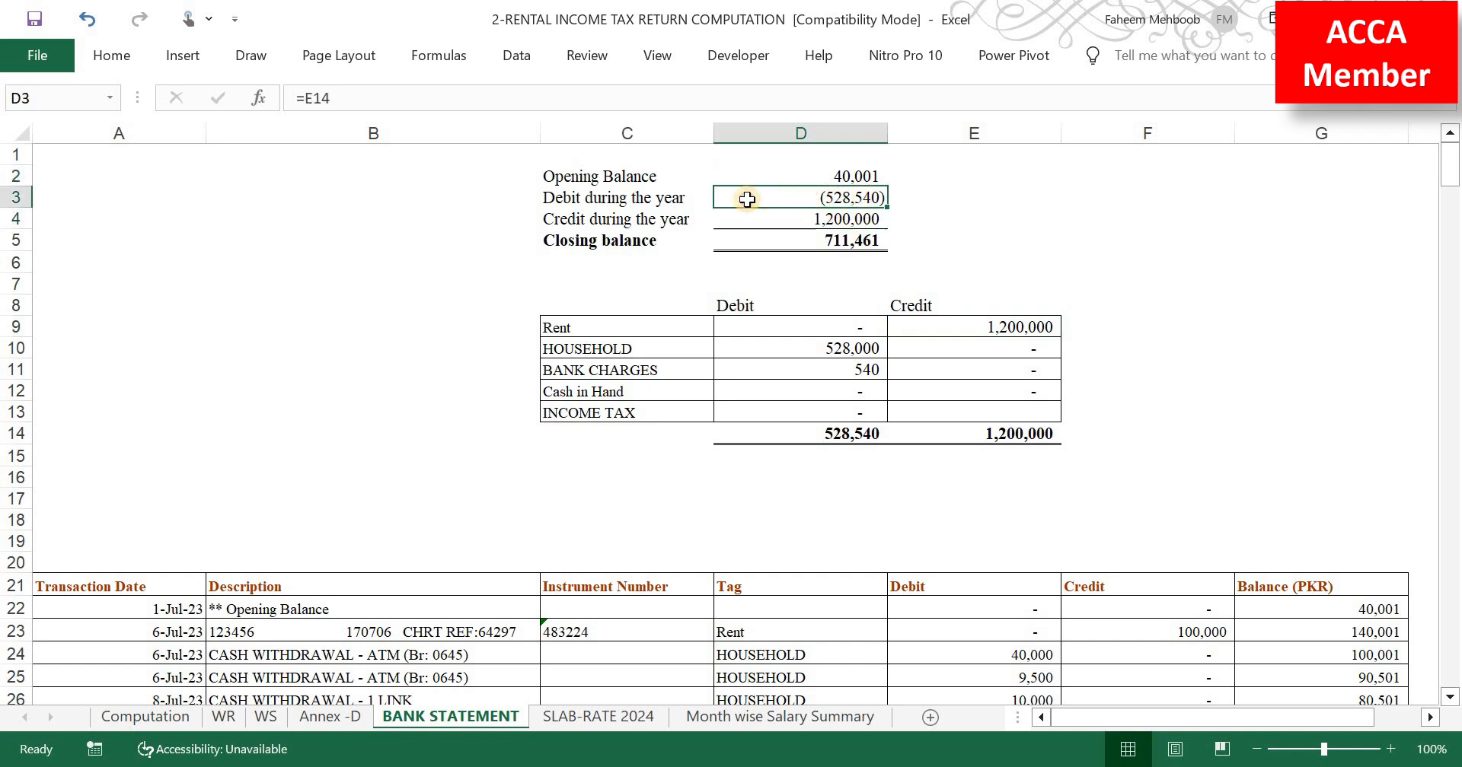
shift+click(699, 199)
click(836, 237)
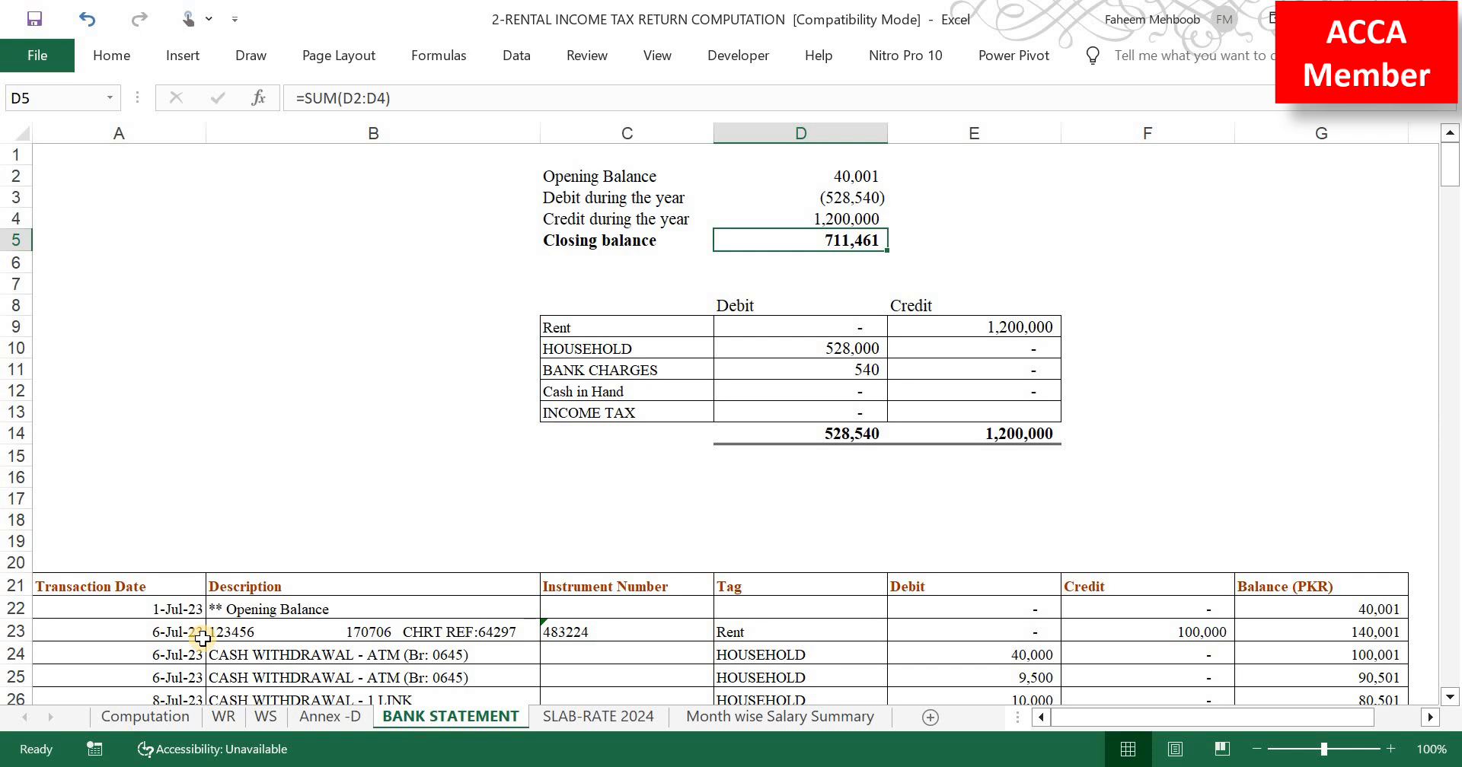
Step: Switch to the OneNote page and draw a yellow tick beside "1/5th of Rent of Building for Repairs"
key(alt+Tab)
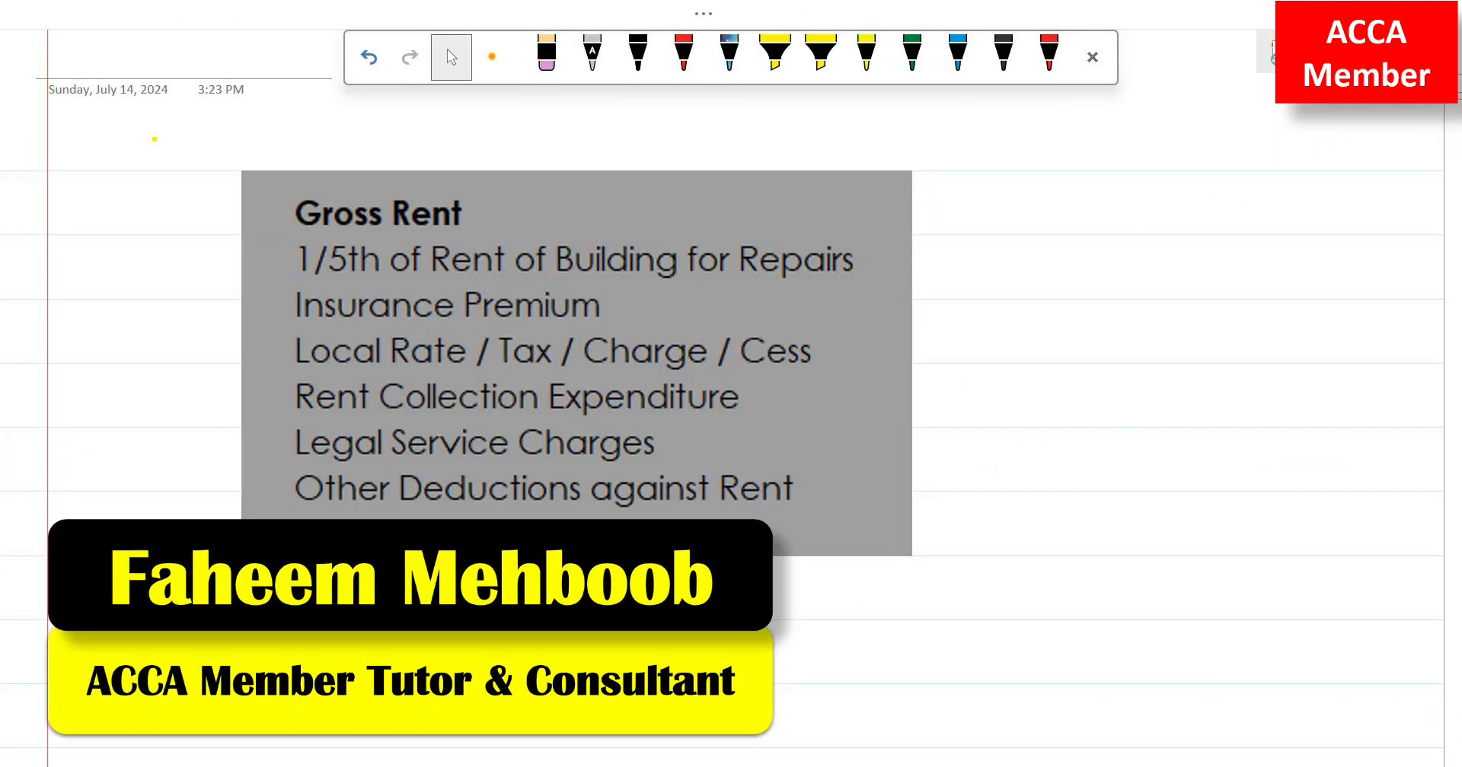
click(871, 53)
mouse_move(870, 231)
mouse_down()
mouse_move(888, 246)
mouse_move(1005, 184)
mouse_up()
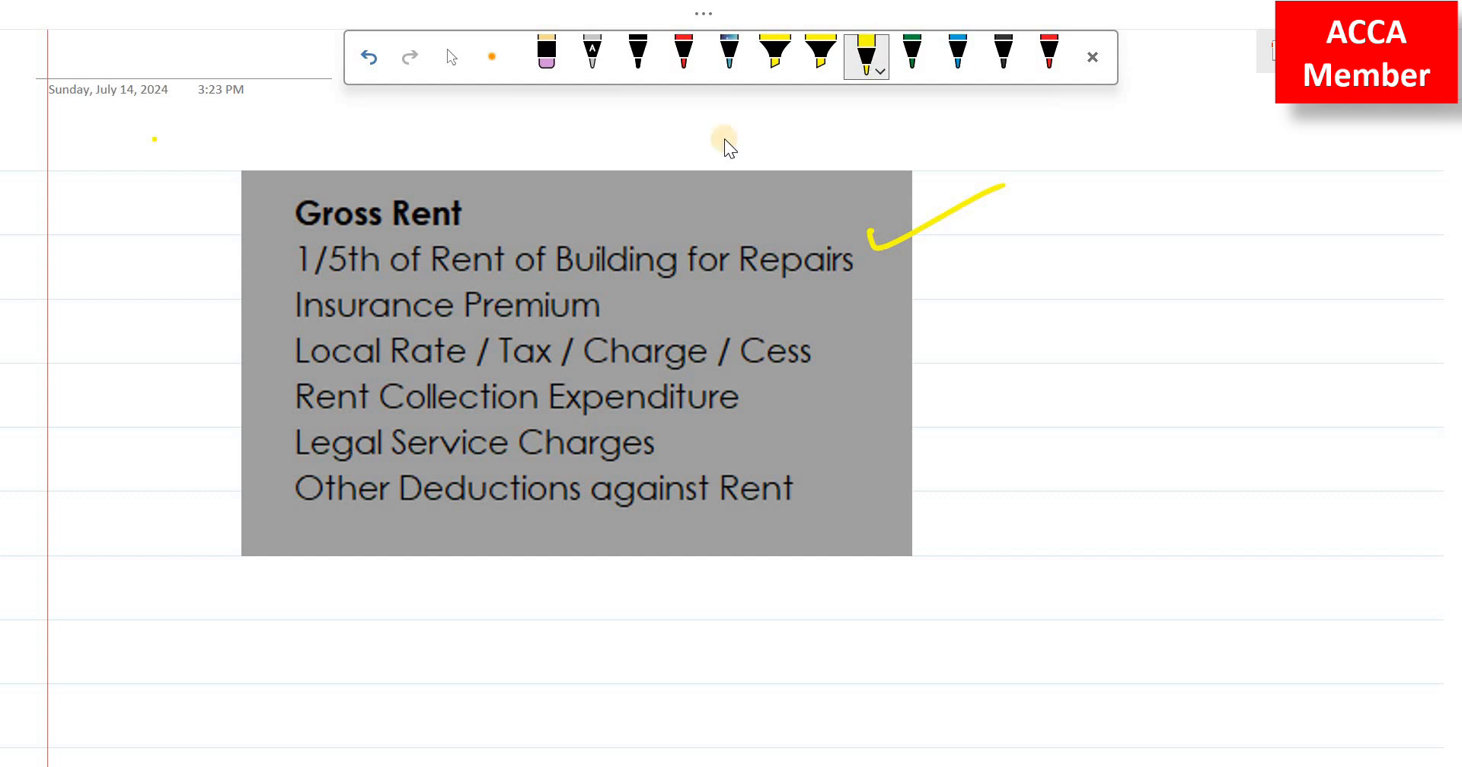
Step: Check the gross rent and the 1/5th repairs deduction formula on the Computation sheet in Excel
key(alt+Tab)
click(161, 716)
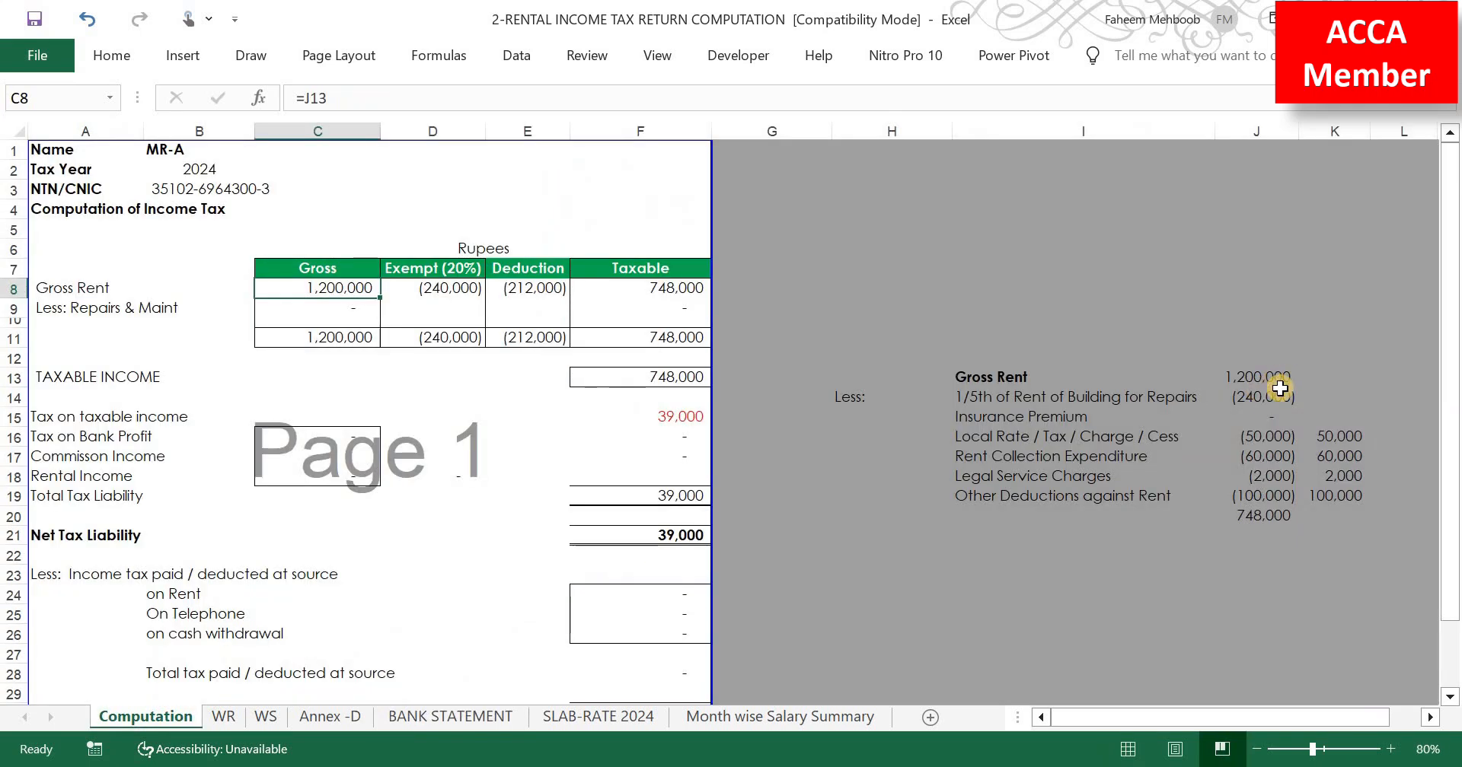
click(1281, 379)
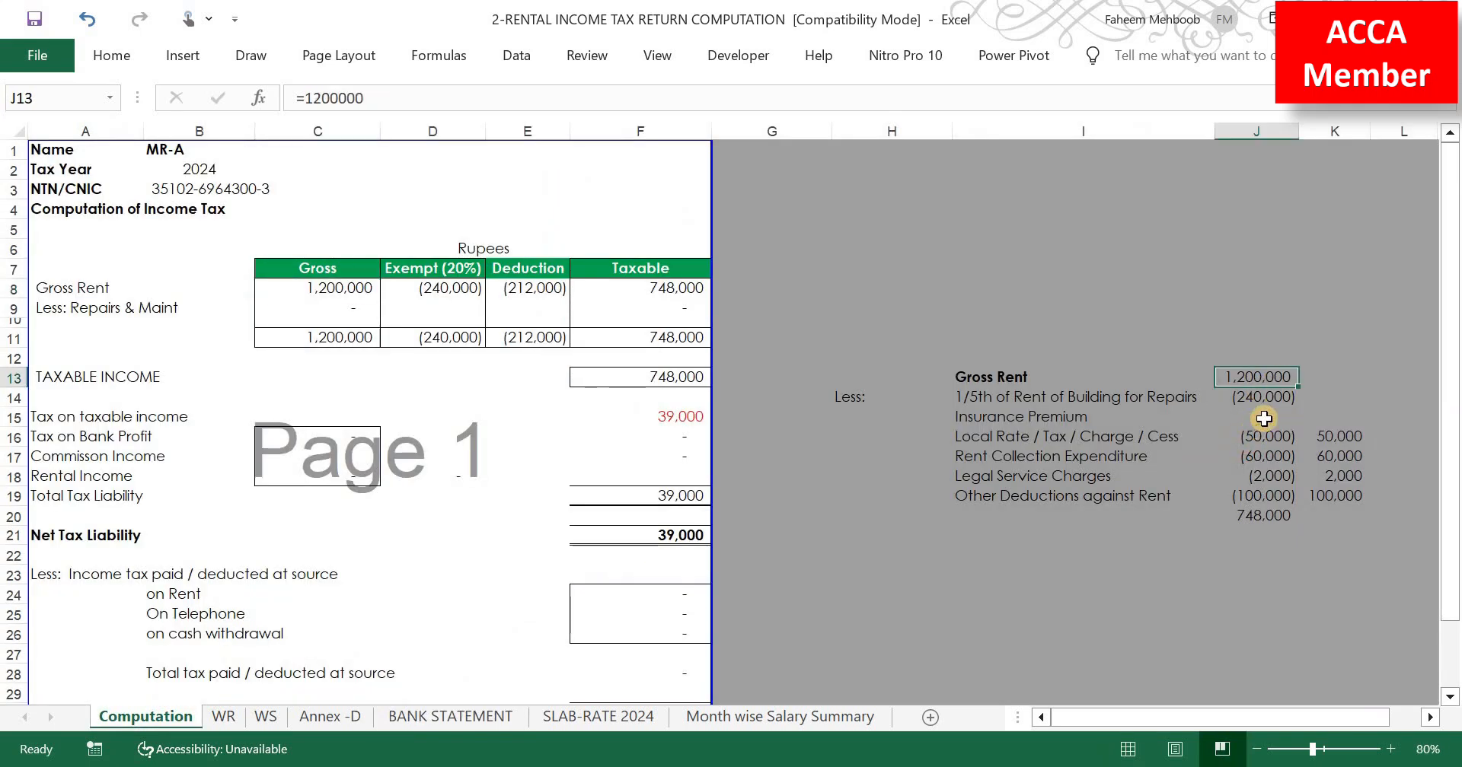
key(Down)
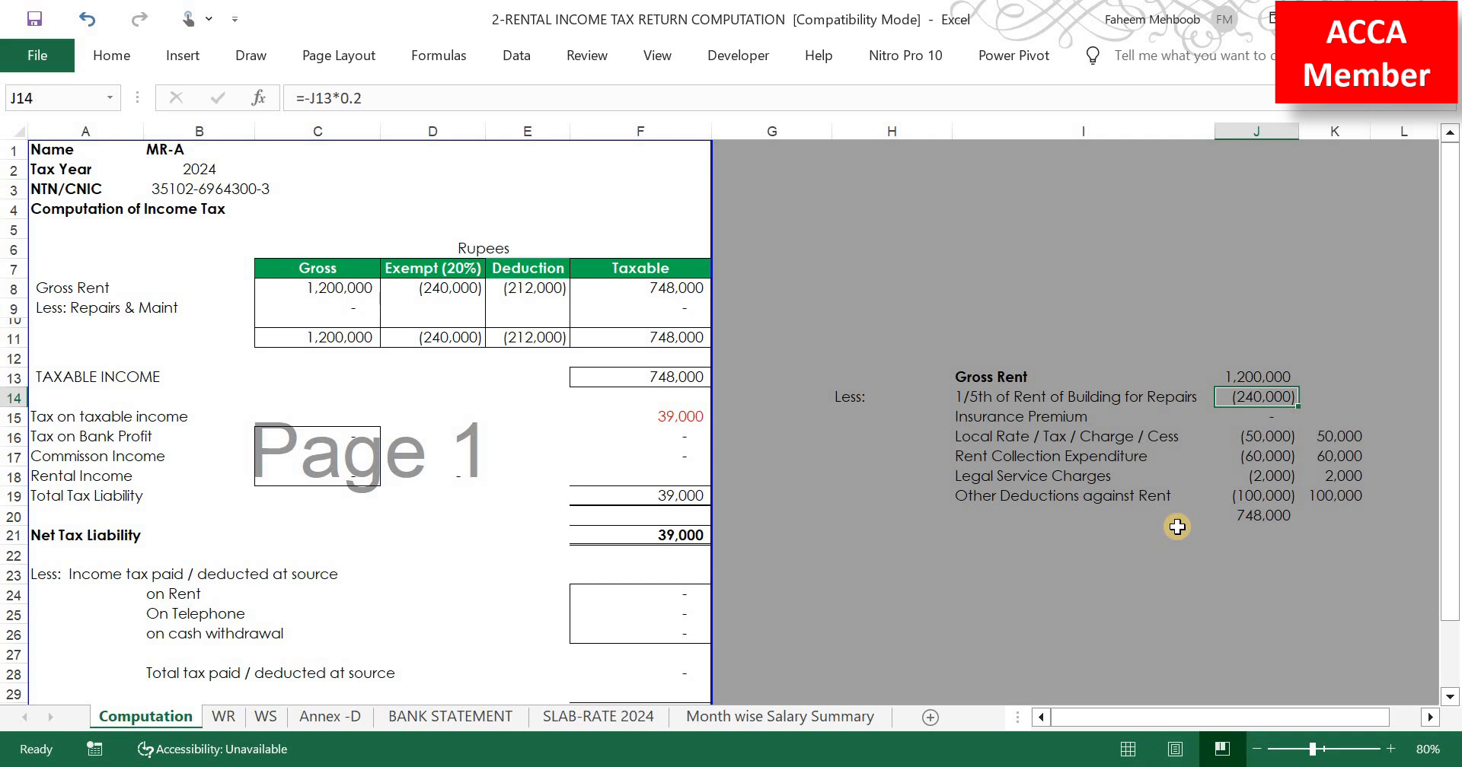
Step: Handwrite an underlined yellow "20%" beside the tick for the building repairs line on the OneNote page
key(alt+Tab)
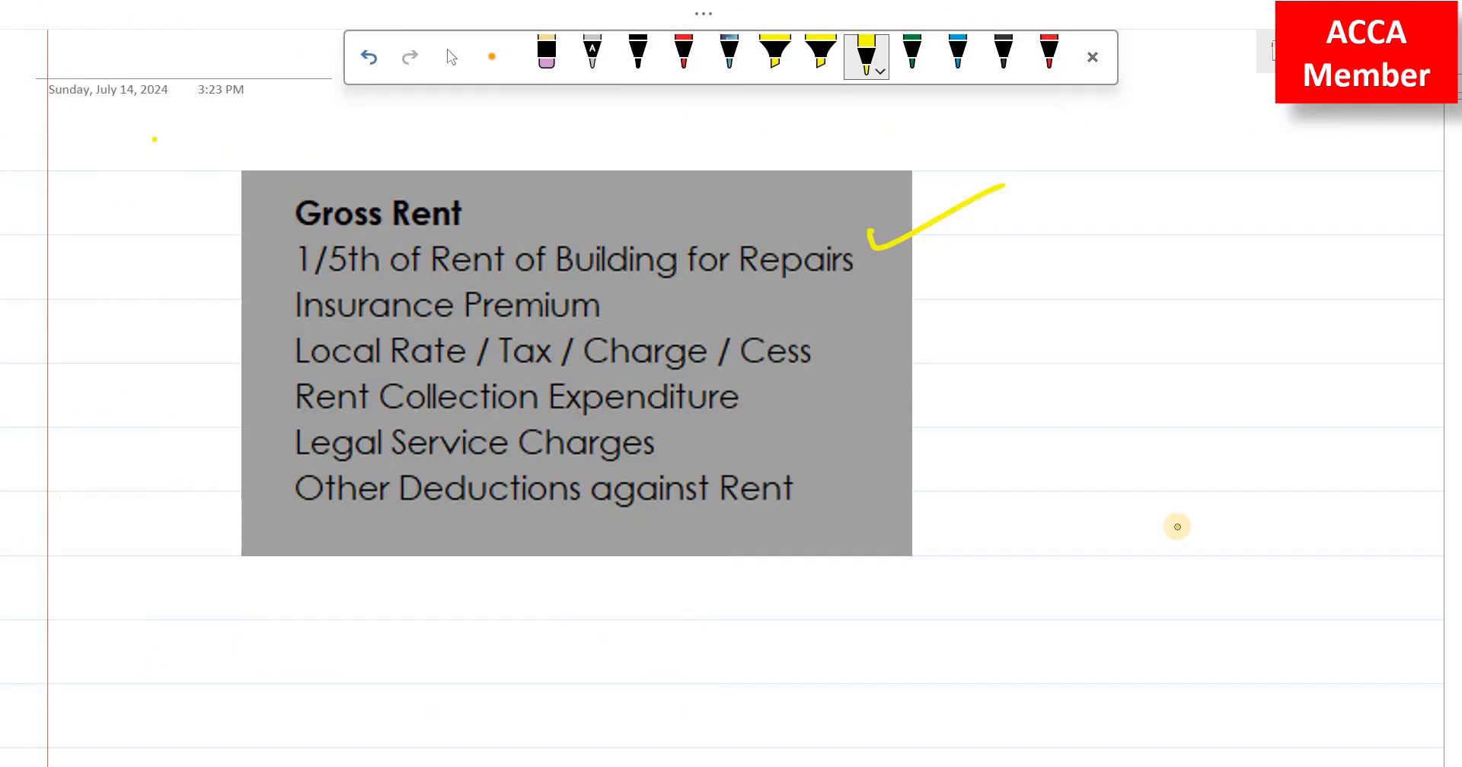
drag(982, 199, 1032, 258)
mouse_move(1053, 201)
mouse_down()
mouse_move(1035, 228)
mouse_move(1059, 204)
mouse_up()
drag(1138, 181, 1101, 228)
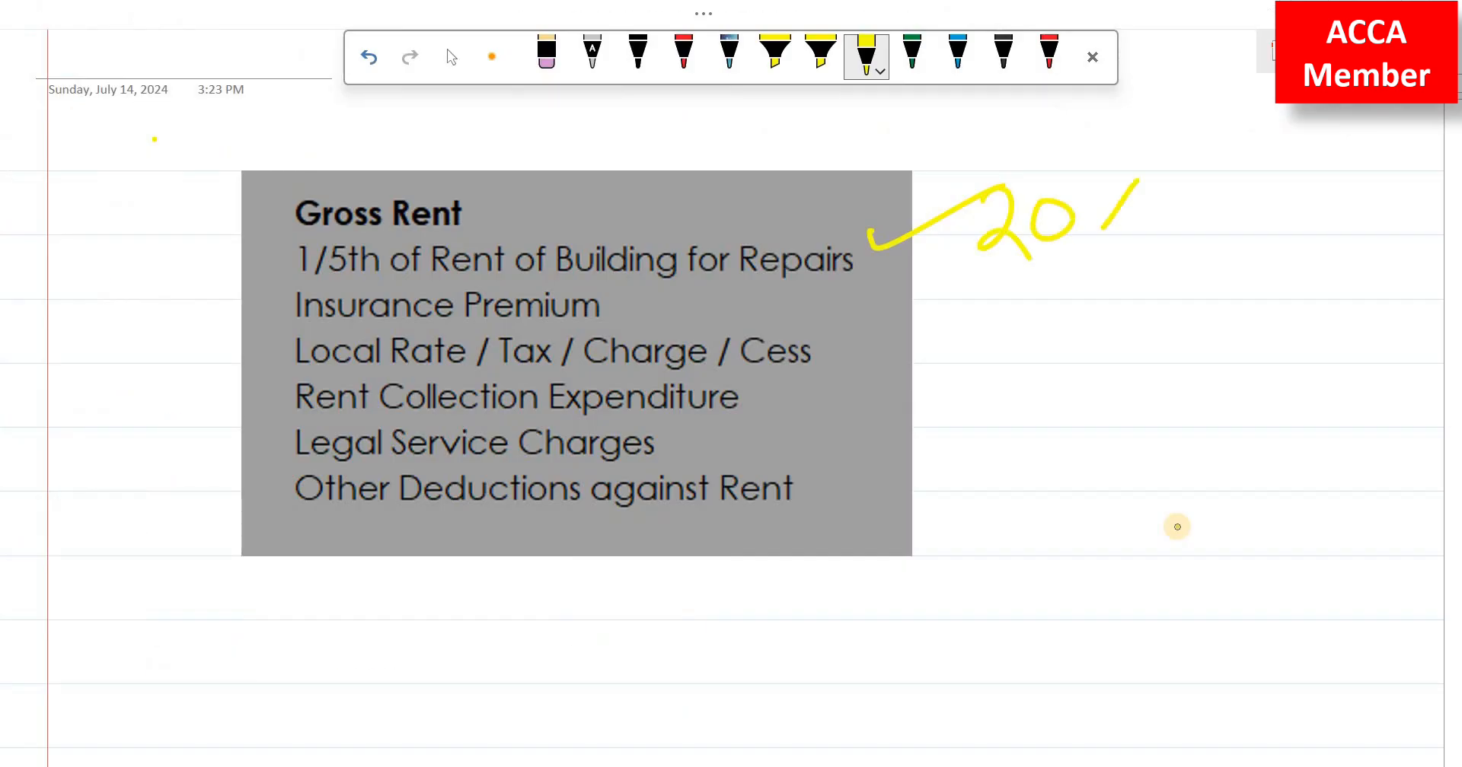
click(1093, 197)
click(1140, 226)
drag(998, 277, 1150, 261)
Step: Handwrite "100K" in red beside the 20% note, with an underlined "80K" beneath it
click(1049, 53)
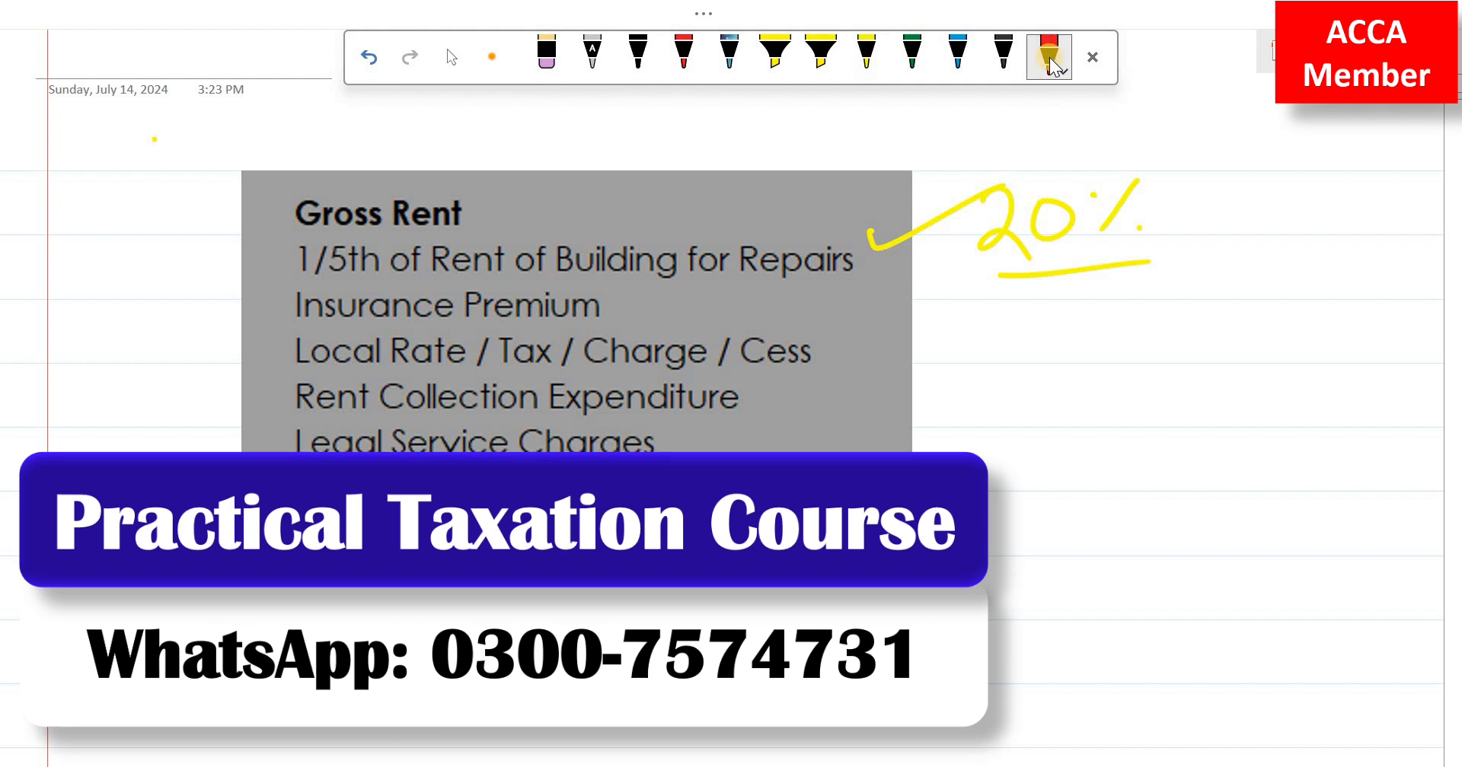
drag(1227, 173, 1226, 226)
mouse_move(1273, 176)
mouse_down()
mouse_move(1253, 208)
mouse_move(1273, 176)
mouse_up()
mouse_move(1326, 178)
mouse_down()
mouse_move(1304, 207)
mouse_move(1326, 178)
mouse_move(1372, 199)
mouse_move(1370, 218)
mouse_up()
drag(1403, 152, 1416, 207)
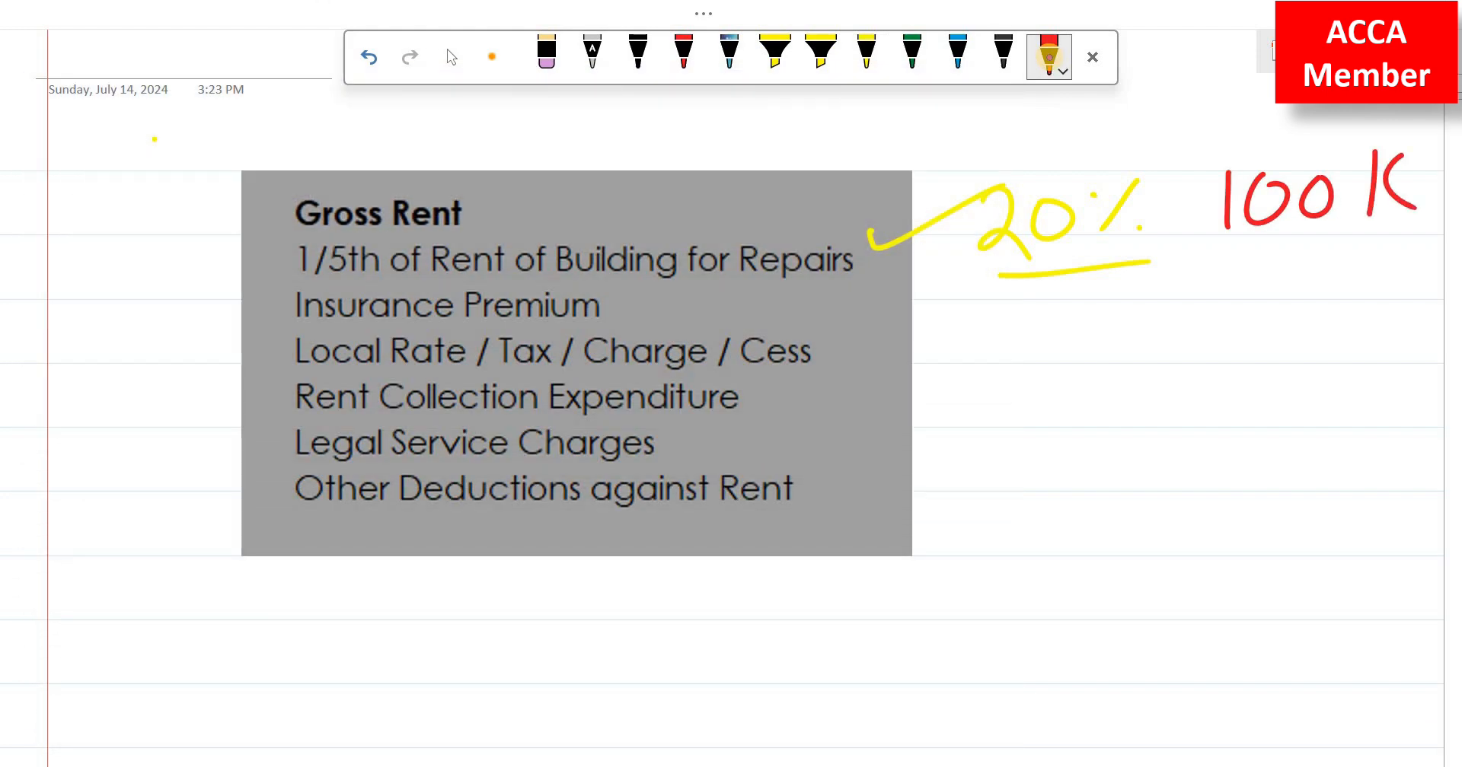
mouse_move(1287, 255)
mouse_down()
mouse_move(1256, 304)
mouse_move(1272, 259)
mouse_up()
drag(1329, 255, 1368, 288)
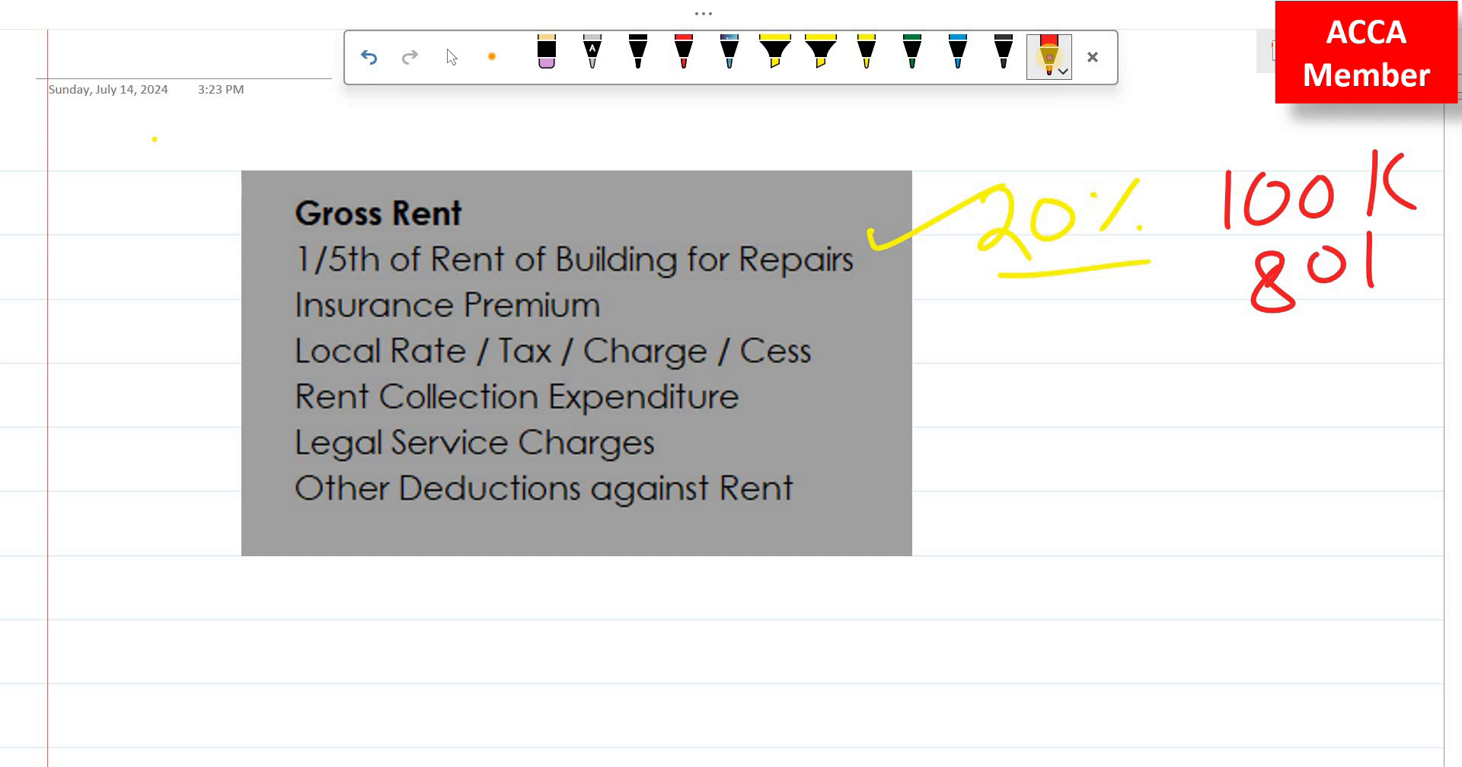
drag(1417, 243, 1422, 282)
drag(1273, 350, 1419, 299)
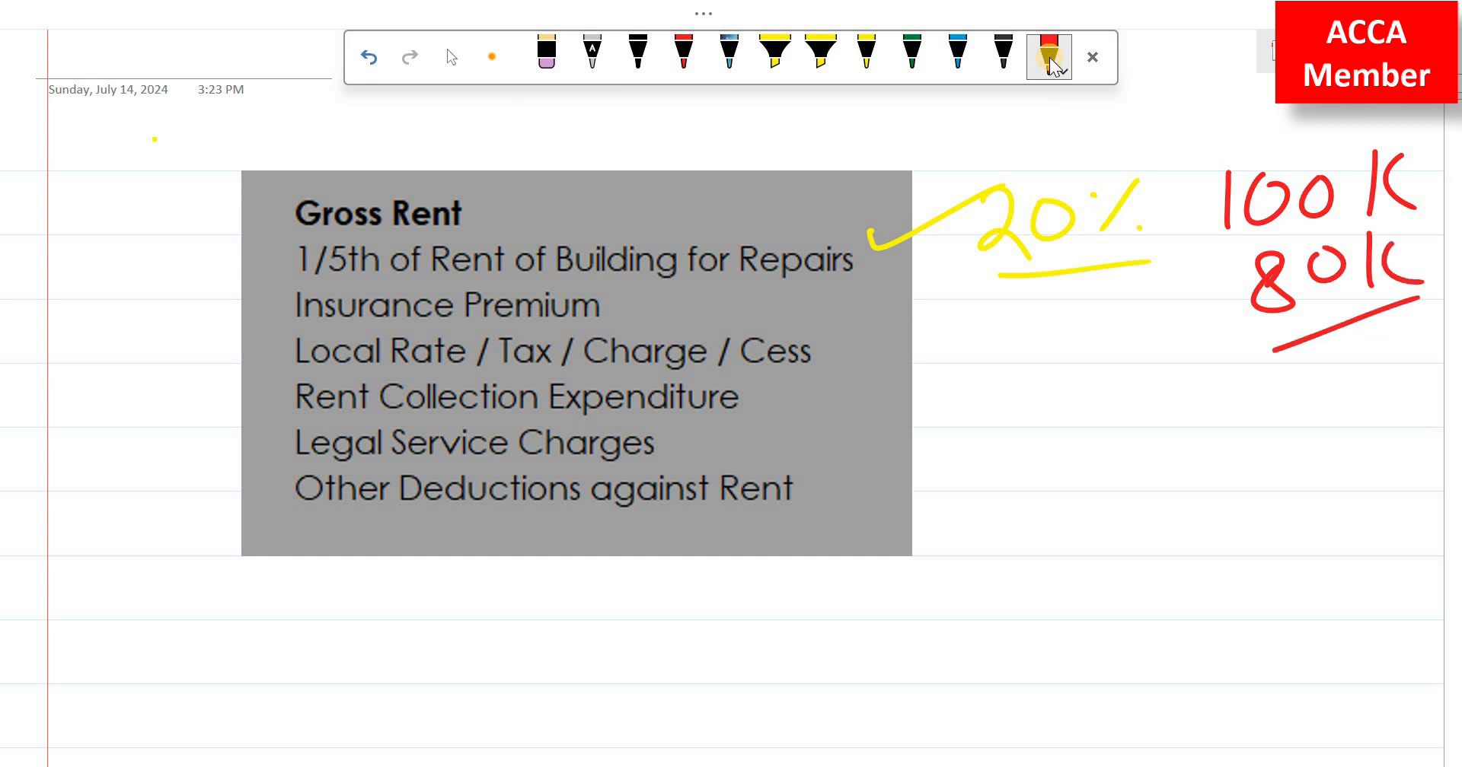
Step: On Excel's SLAB-RATE 2024 sheet, calculate the first slab's monthly limit in H3 with =E3/12 and check the next two slab rates
key(alt+Tab)
click(559, 719)
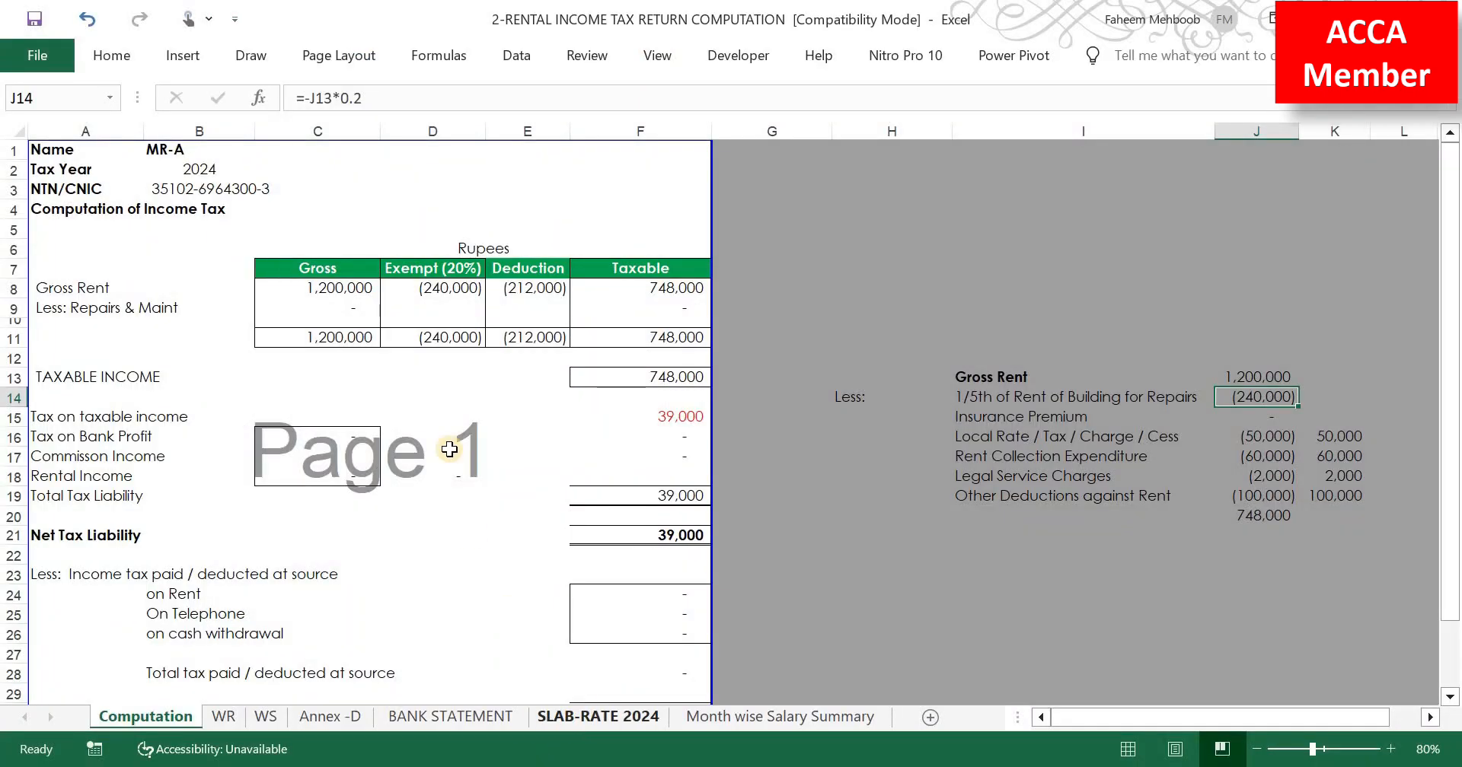
click(396, 202)
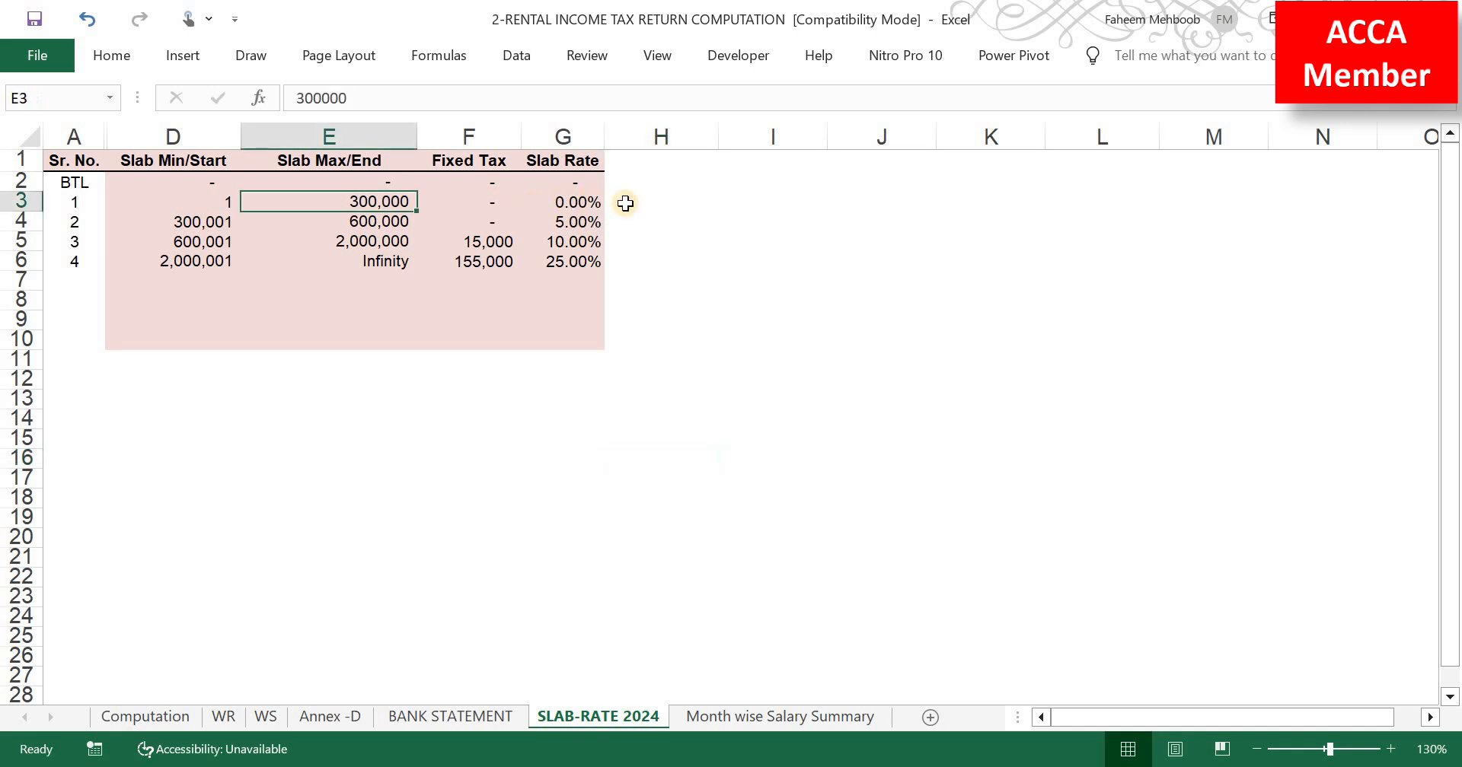
double_click(628, 203)
text(=)
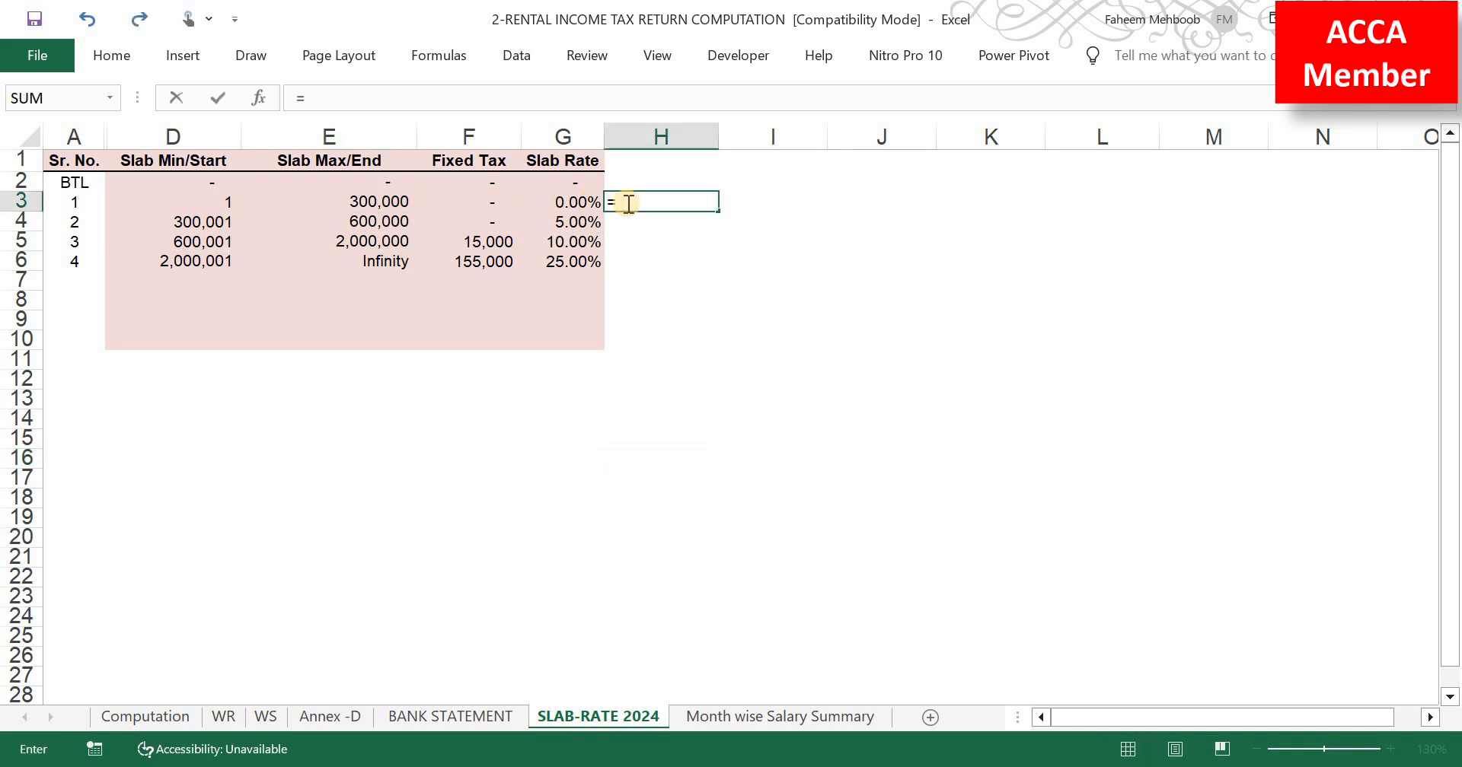
key(Left)
key(Left)
key(Left)
text(/12)
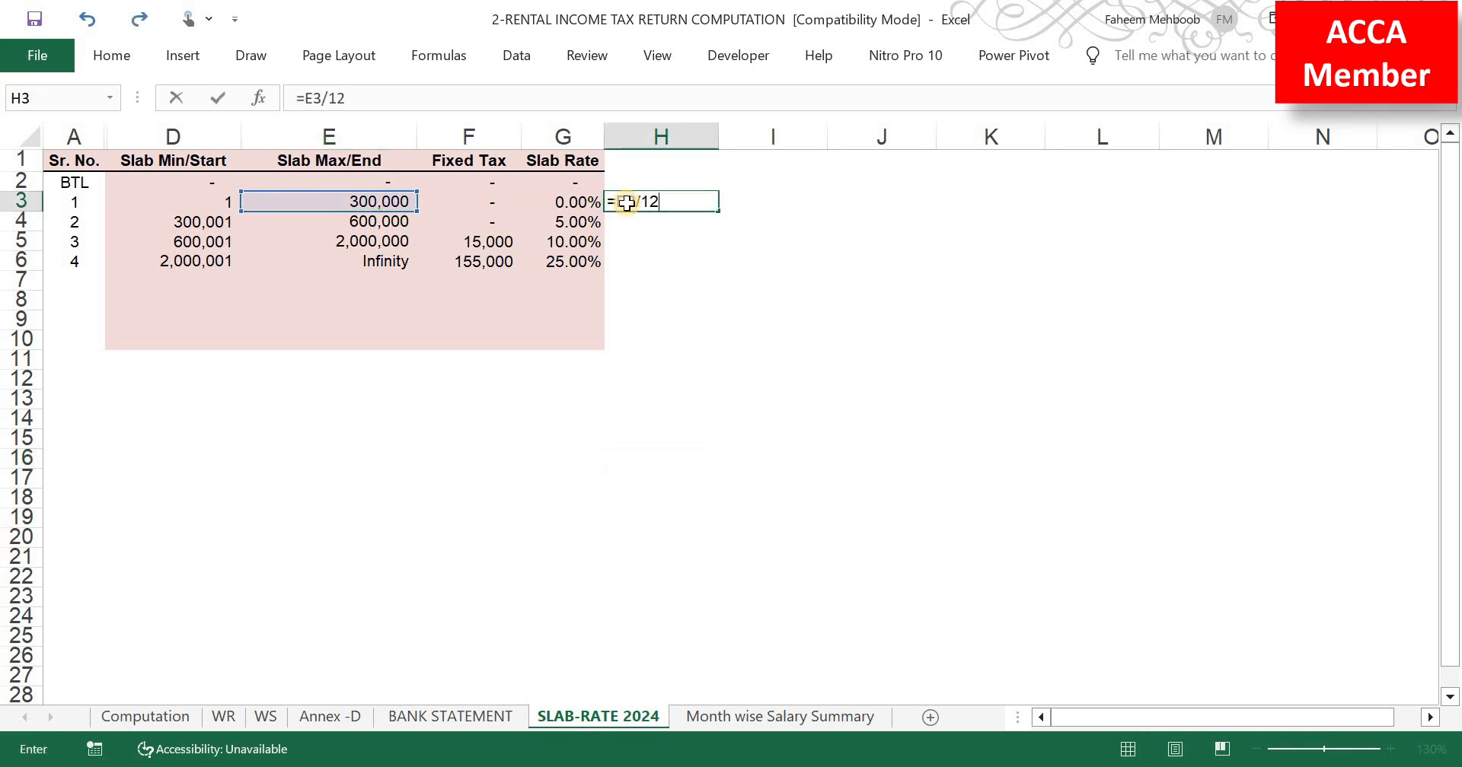
key(Return)
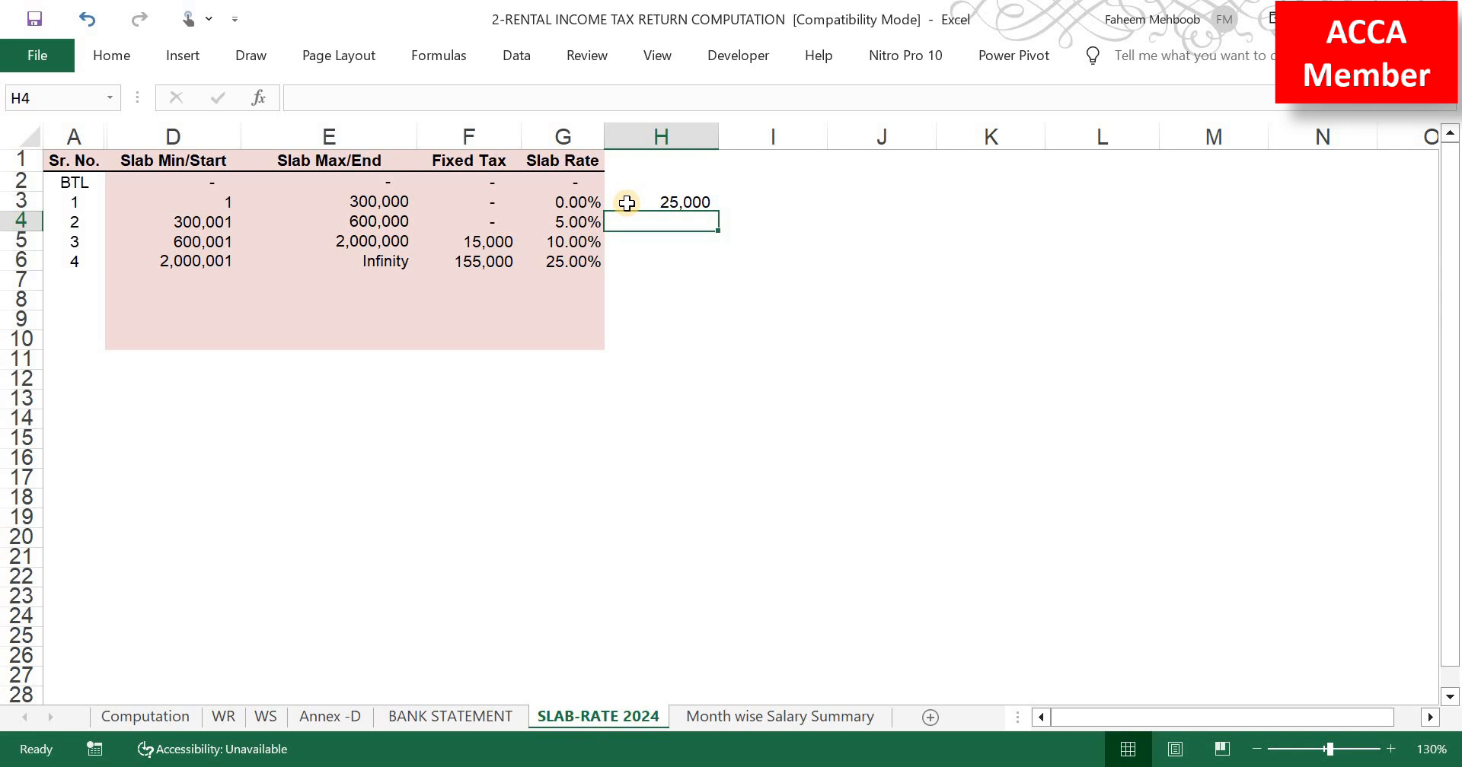
click(572, 221)
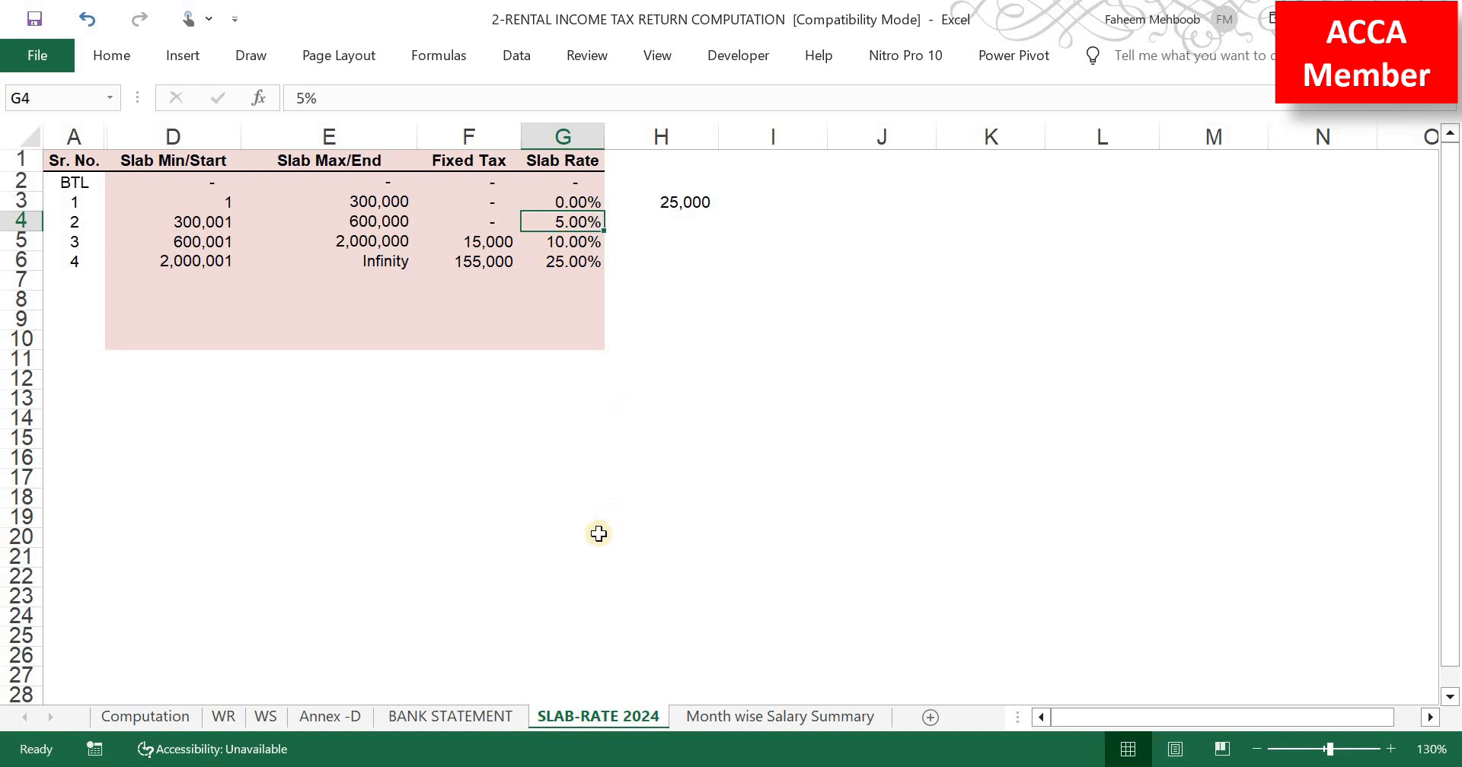
key(Down)
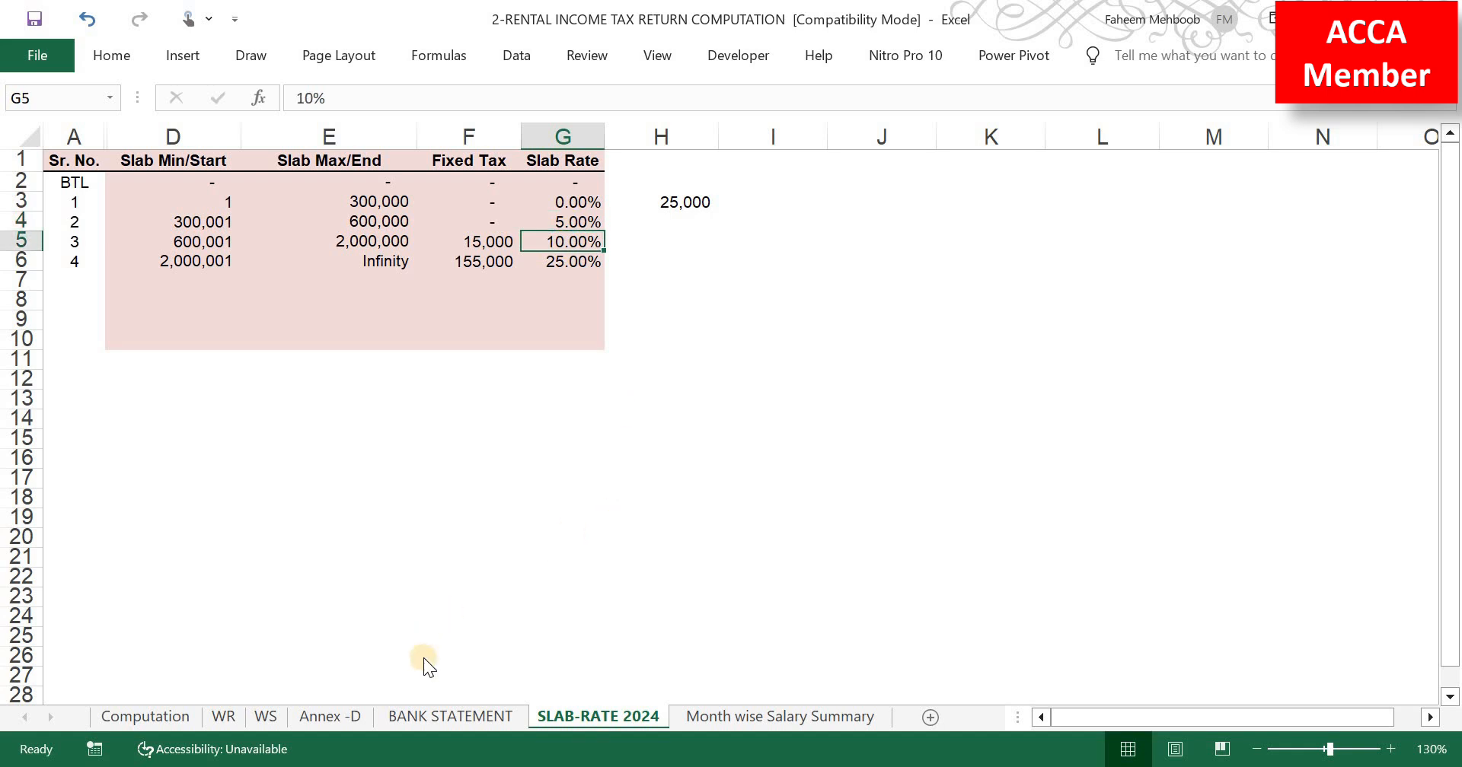
Step: On the OneNote page, circle "Insurance Premium" in red and draw an arrow to an underlined, circled "20K"
key(alt+Tab)
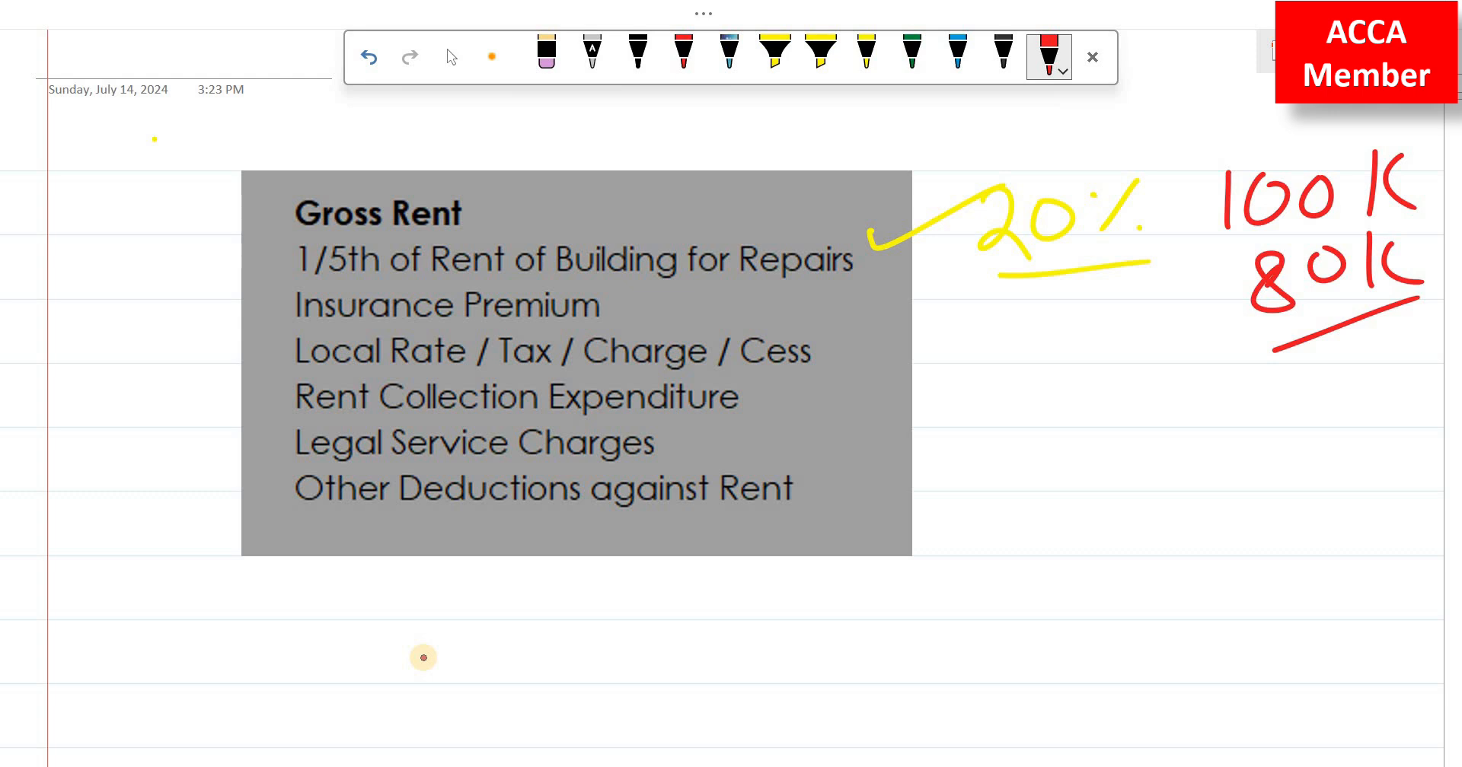
mouse_move(308, 276)
mouse_down()
mouse_move(502, 326)
mouse_move(533, 278)
mouse_move(255, 283)
mouse_up()
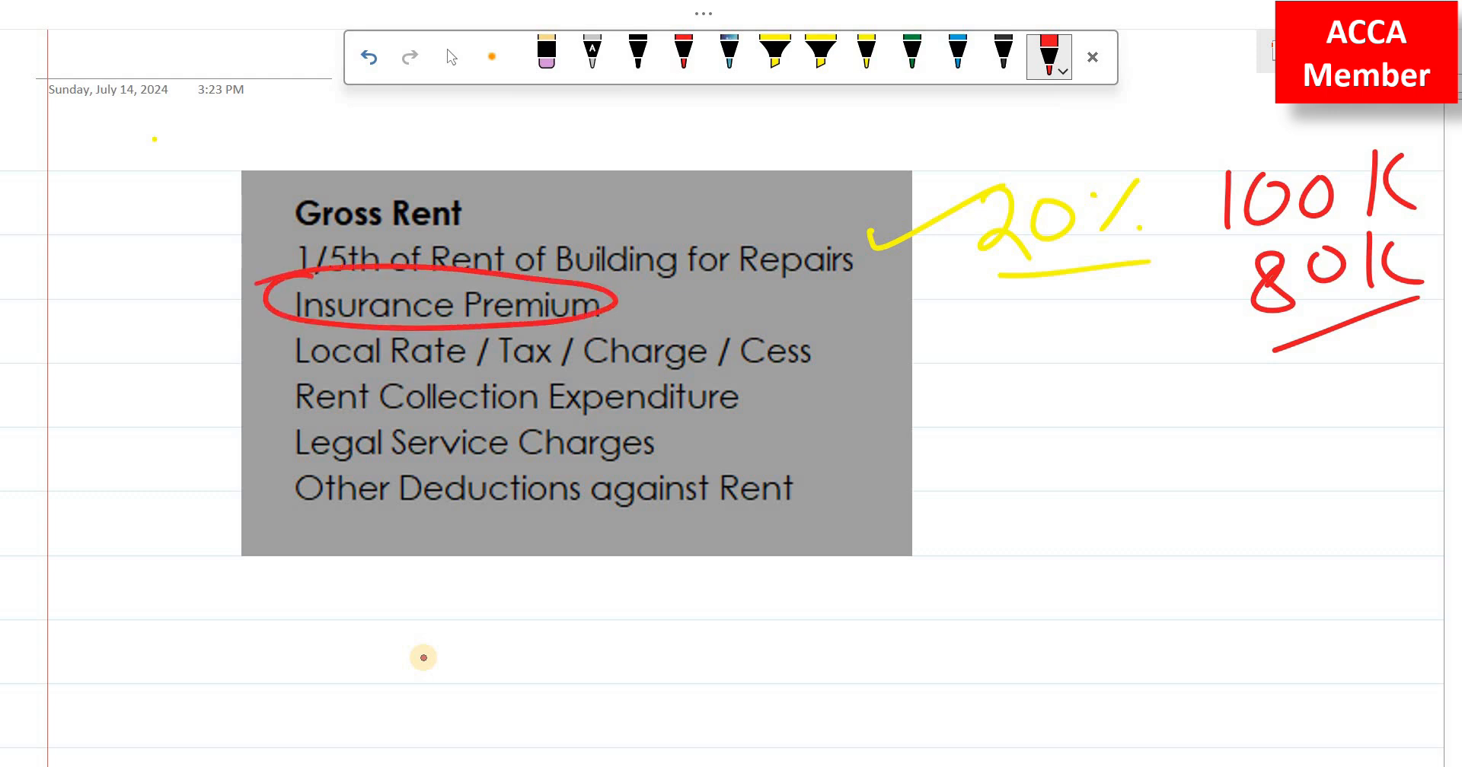
mouse_move(615, 295)
mouse_down()
mouse_move(1005, 312)
mouse_move(992, 352)
mouse_up()
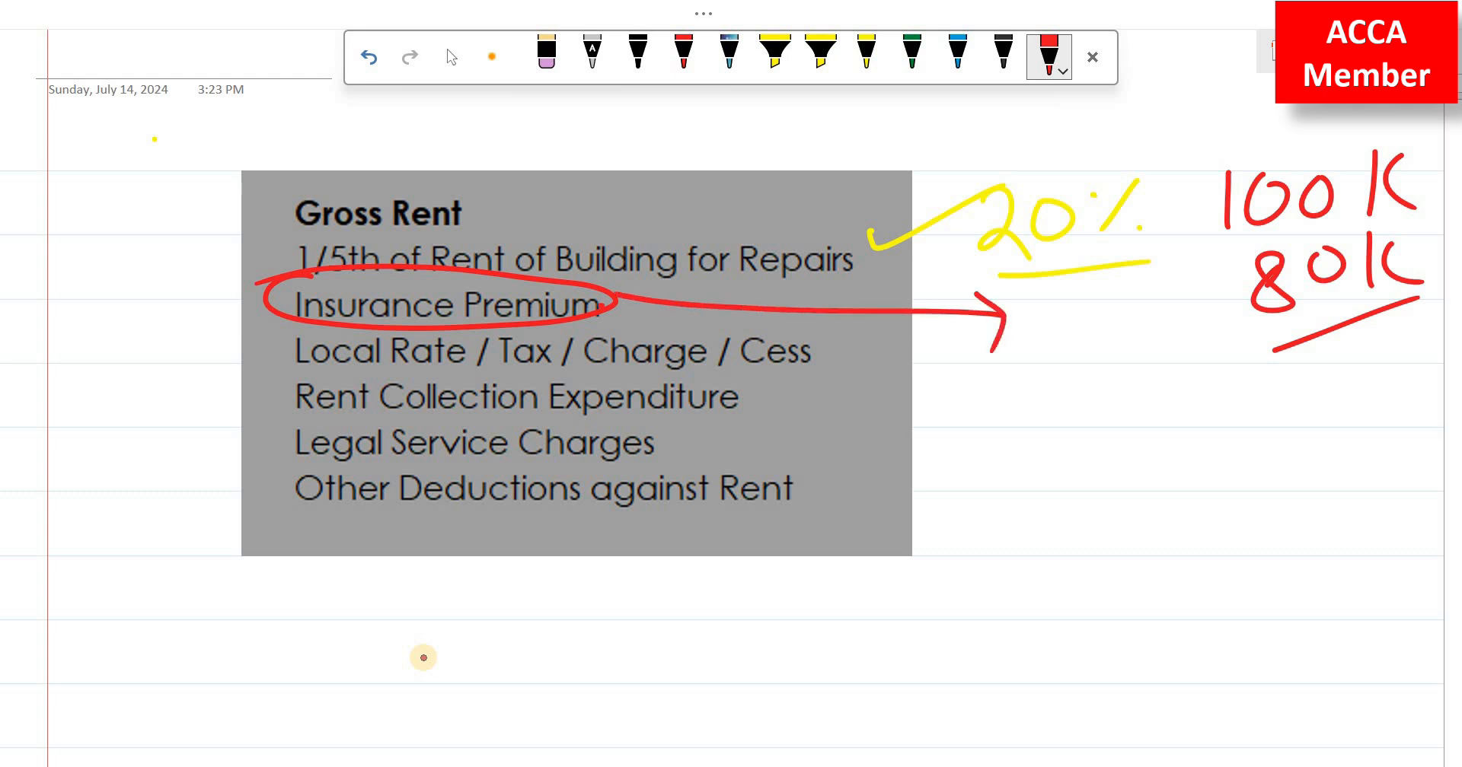
mouse_move(1063, 313)
mouse_down()
mouse_move(1101, 351)
mouse_move(1131, 324)
mouse_move(1151, 346)
mouse_move(1203, 352)
mouse_up()
drag(1079, 395, 1219, 373)
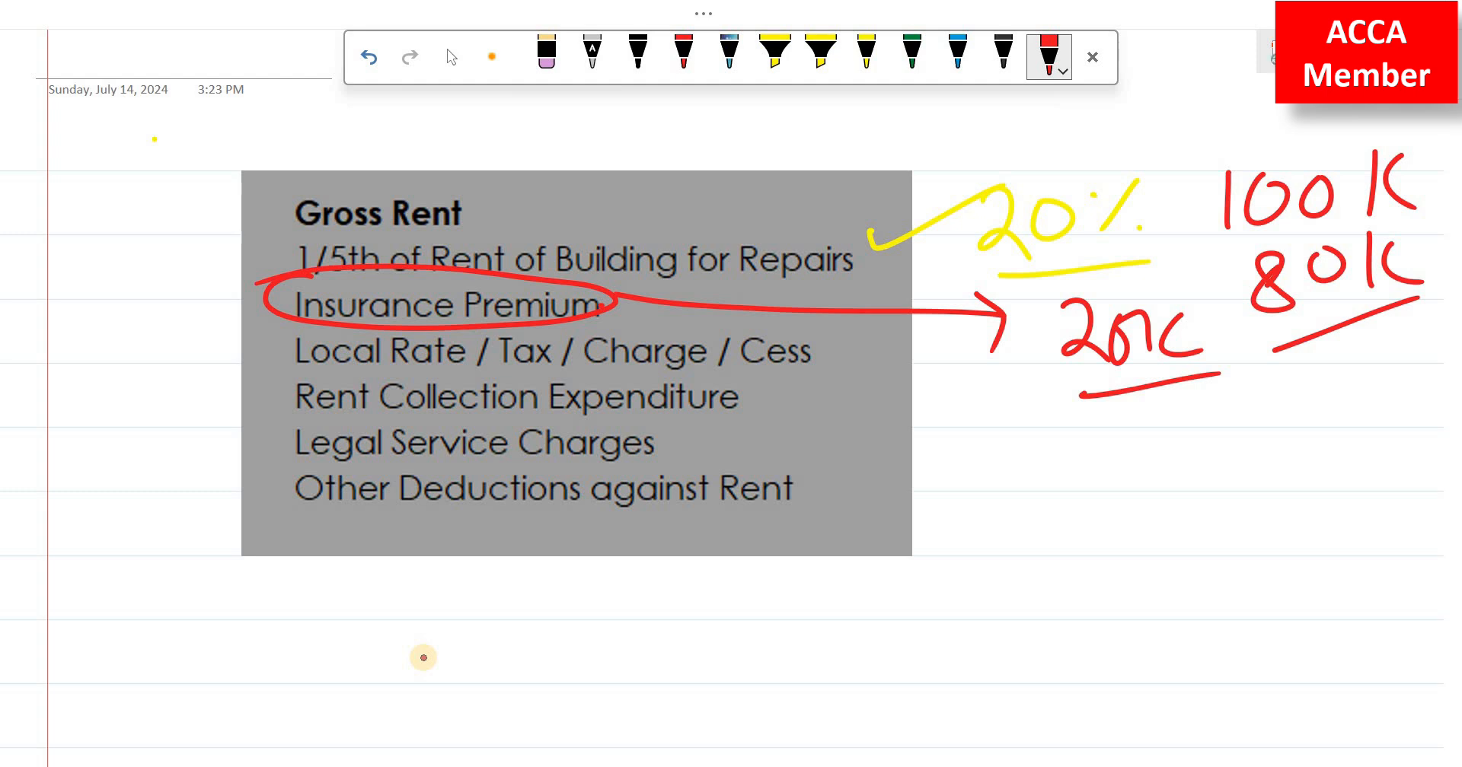
mouse_move(1142, 287)
mouse_down()
mouse_move(1100, 287)
mouse_move(1241, 335)
mouse_move(1173, 292)
mouse_up()
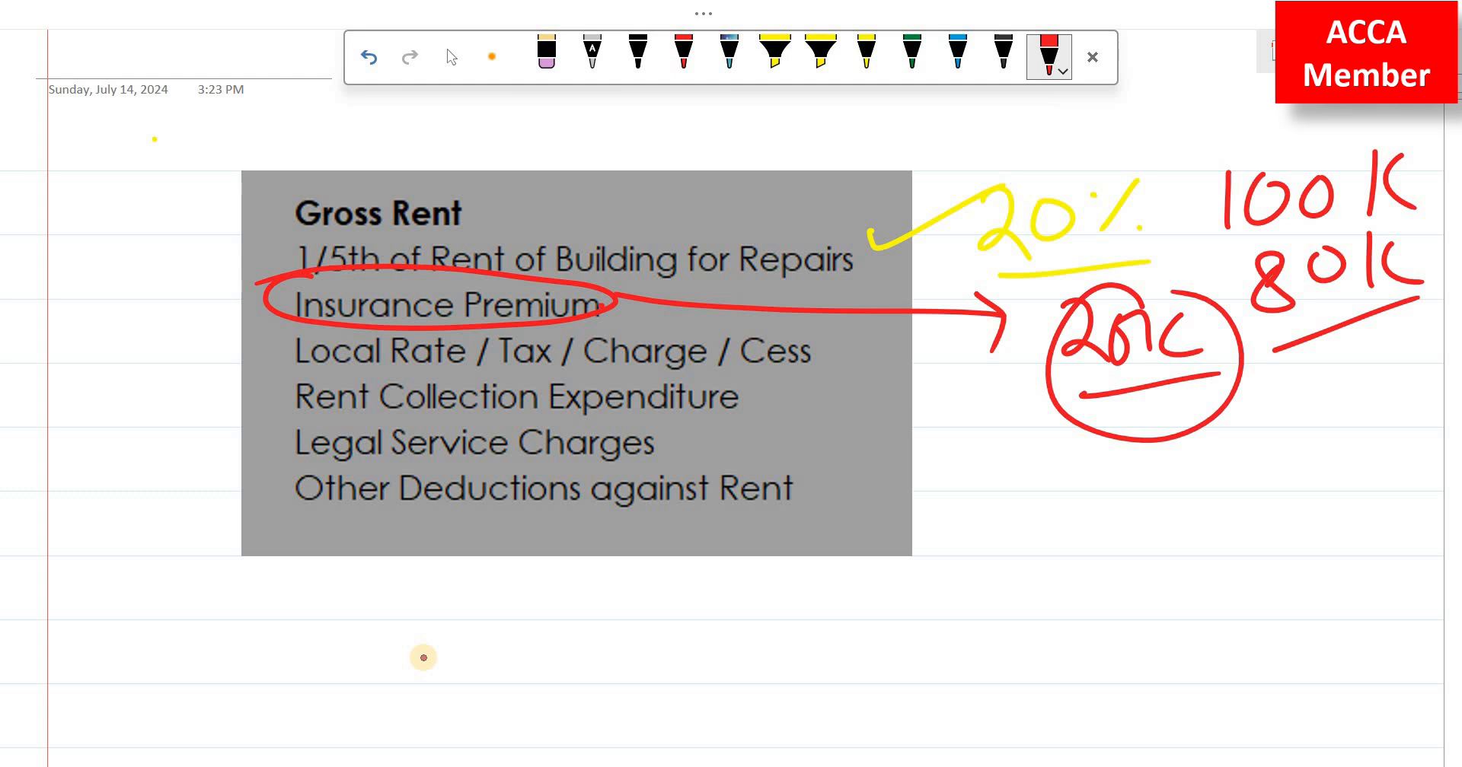
Step: Outline "Local Rate / Tax / Charge / Cess" in green on the OneNote page and draw an arrow to an underlined "20k"
click(910, 52)
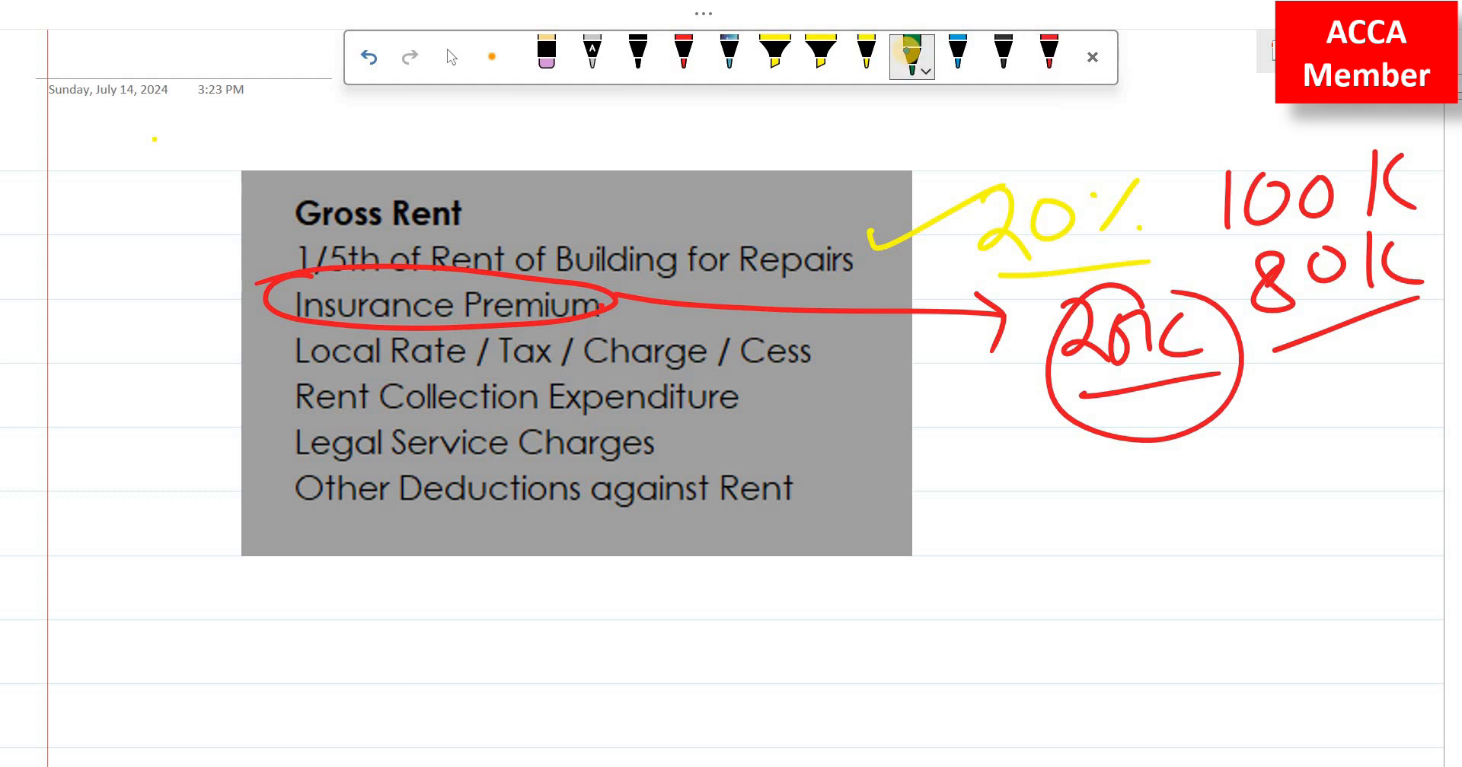
drag(287, 371, 850, 357)
mouse_move(255, 344)
mouse_down()
mouse_move(465, 291)
mouse_move(834, 333)
mouse_move(932, 369)
mouse_move(1017, 414)
mouse_move(1015, 431)
mouse_up()
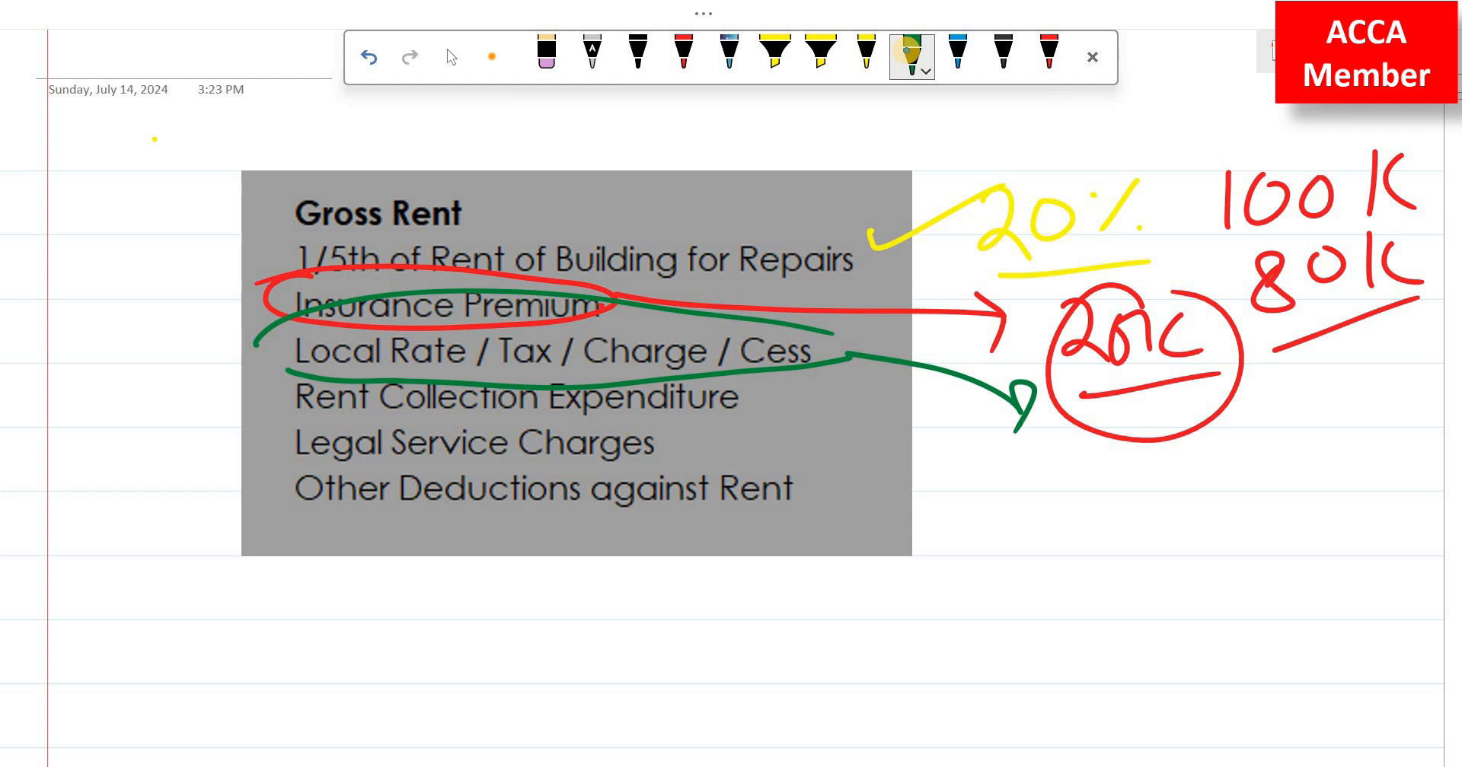
mouse_move(1117, 472)
mouse_down()
mouse_move(1128, 502)
mouse_move(1172, 501)
mouse_up()
mouse_move(1203, 464)
mouse_down()
mouse_move(1229, 483)
mouse_move(1281, 472)
mouse_up()
drag(1158, 523, 1292, 478)
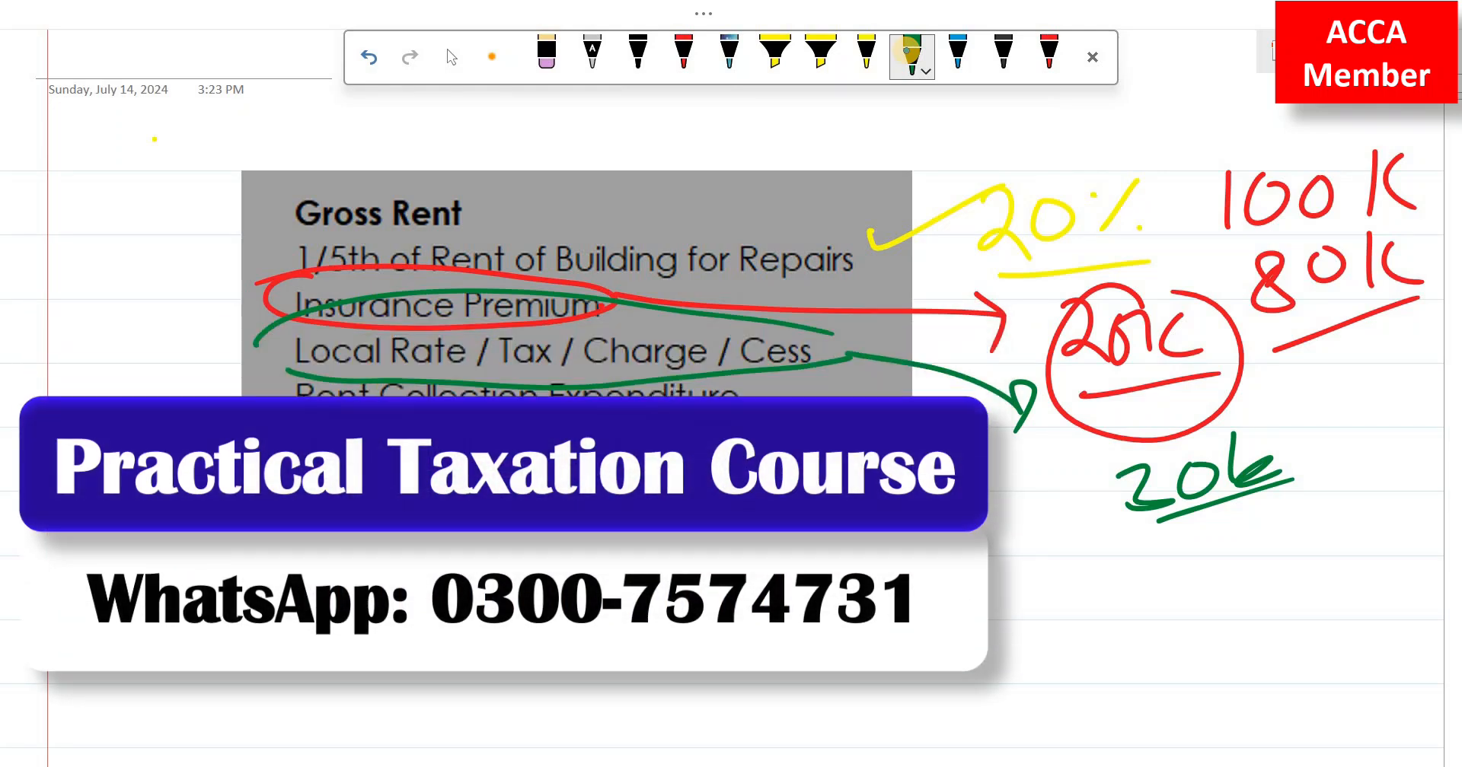
Step: Underline and box in "Rent Collection Expenditure" in green, with a short line leading out from it
drag(295, 419, 728, 420)
drag(282, 368, 281, 416)
drag(489, 357, 845, 384)
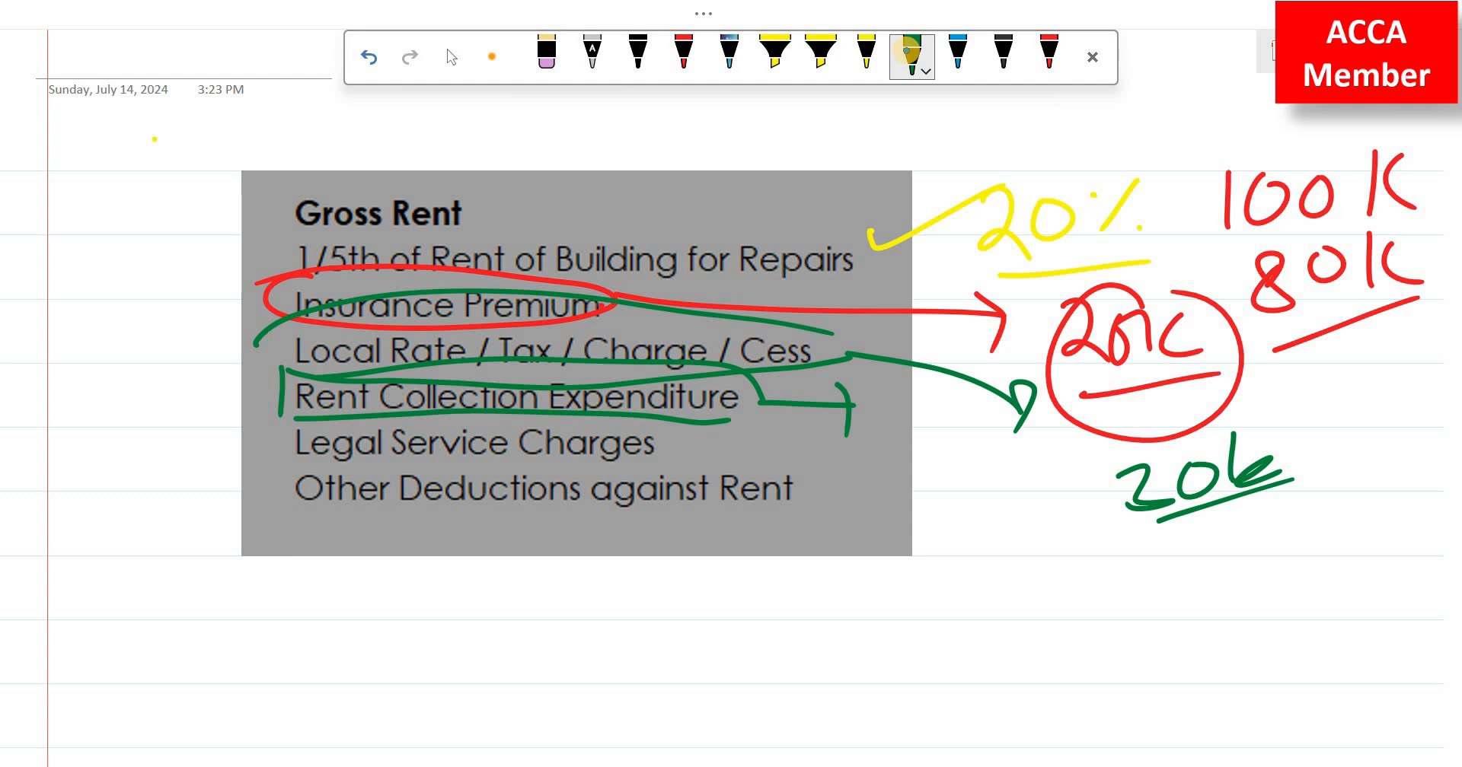
Step: Circle "Legal Service Charges" in green with an arrow leading out, and circle "Other Deductions against Rent"
mouse_move(288, 473)
mouse_down()
mouse_move(670, 466)
mouse_move(416, 407)
mouse_up()
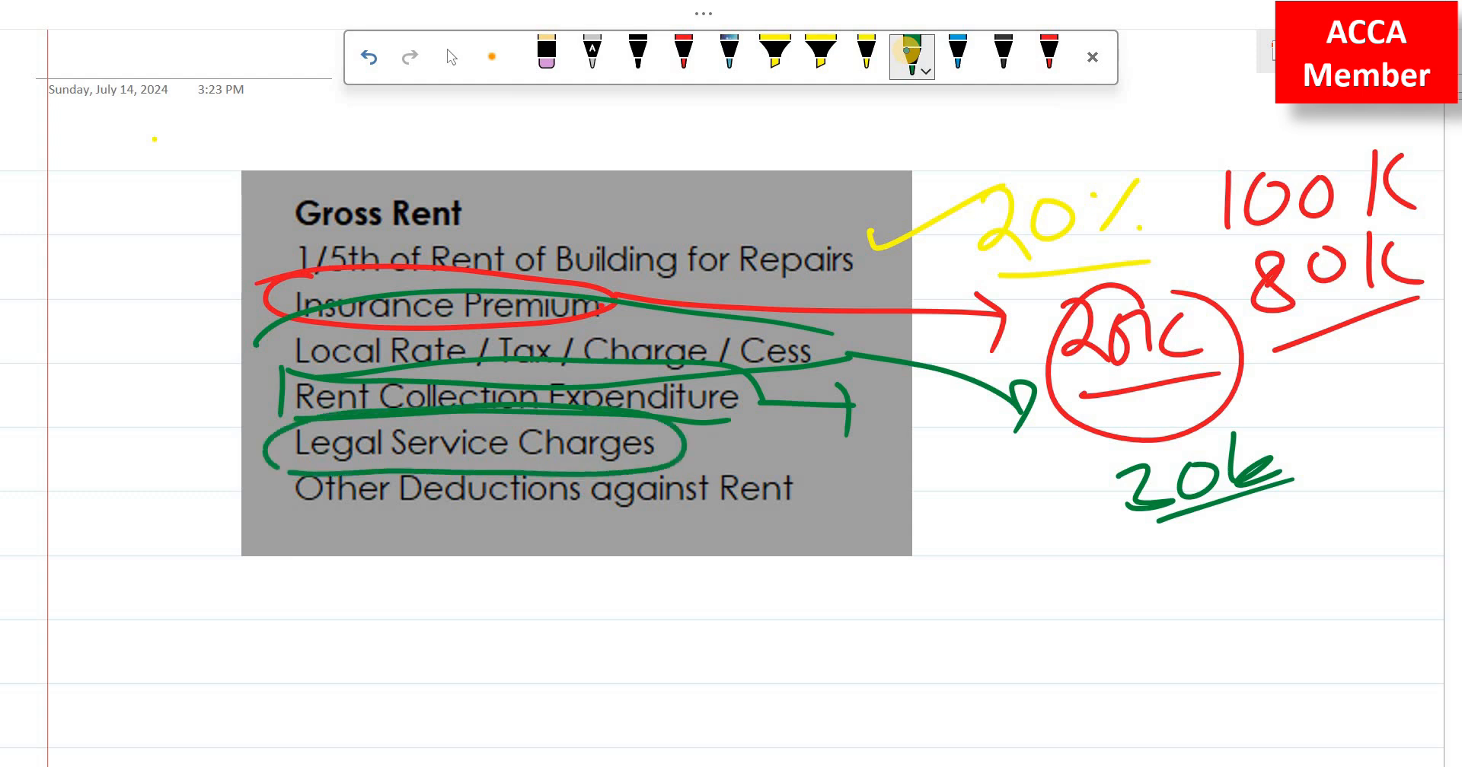
drag(686, 447, 941, 462)
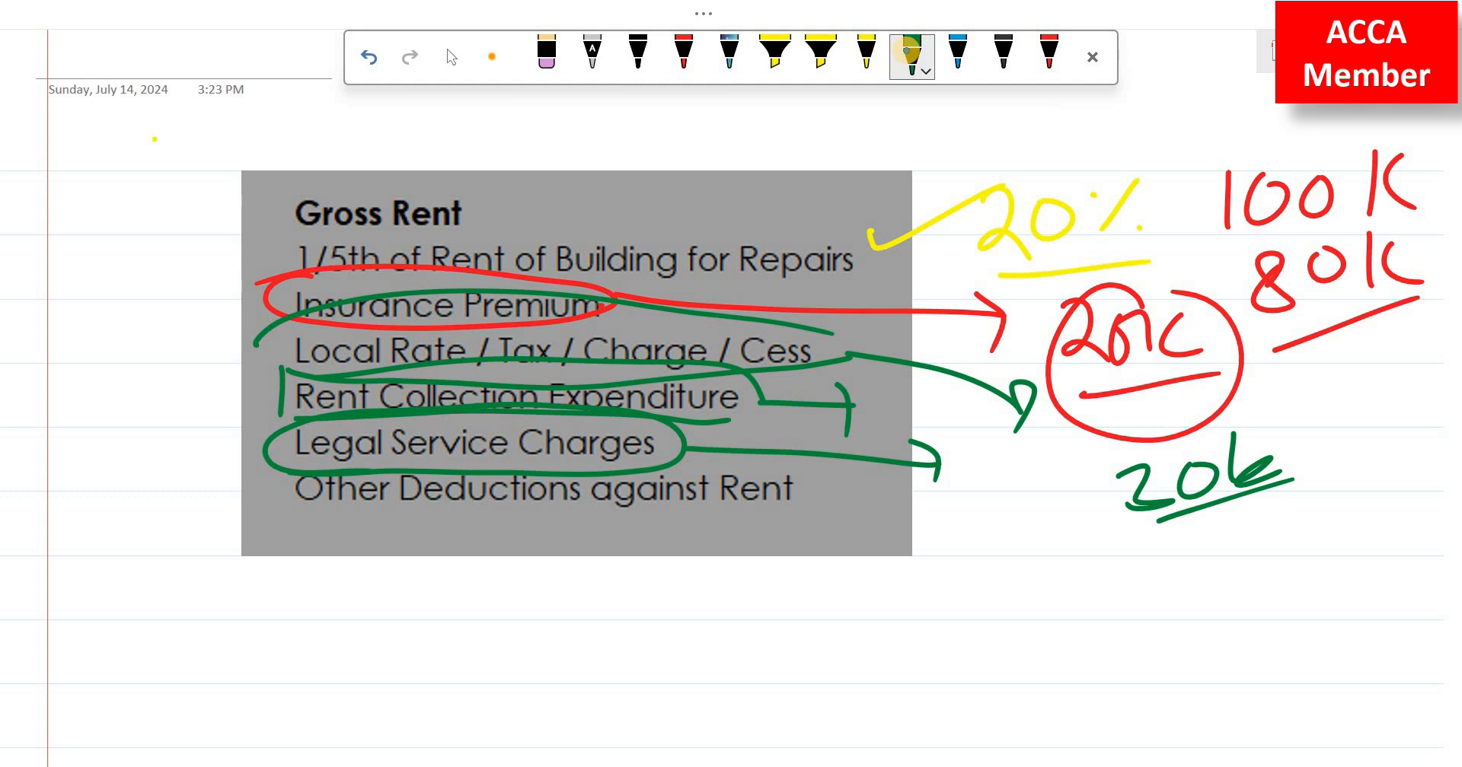
mouse_move(315, 523)
mouse_down()
mouse_move(685, 541)
mouse_move(628, 459)
mouse_move(256, 517)
mouse_up()
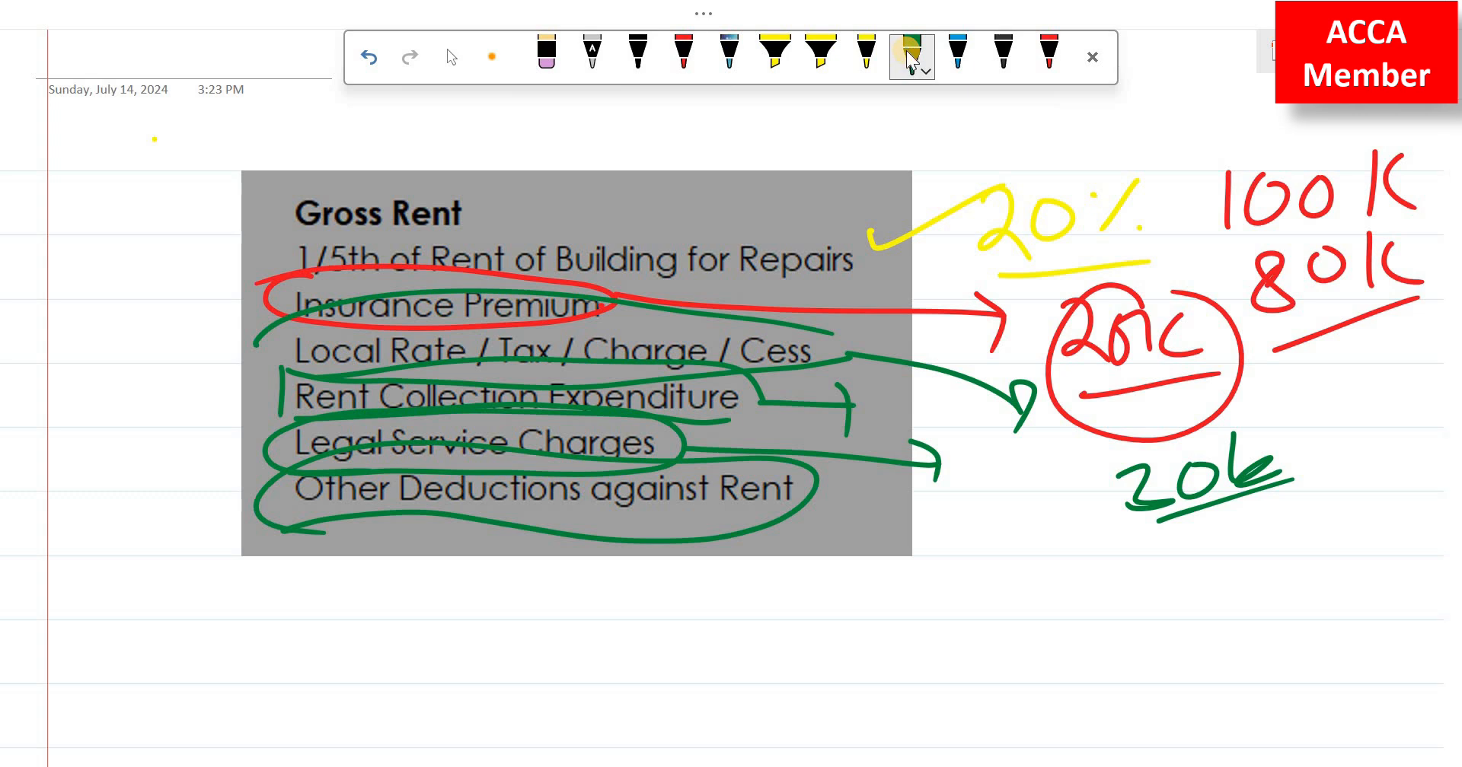
Step: On Excel's Computation sheet, inspect the gross rent and its deductions in J13:J19, and copy the net total in J20
key(alt+Tab)
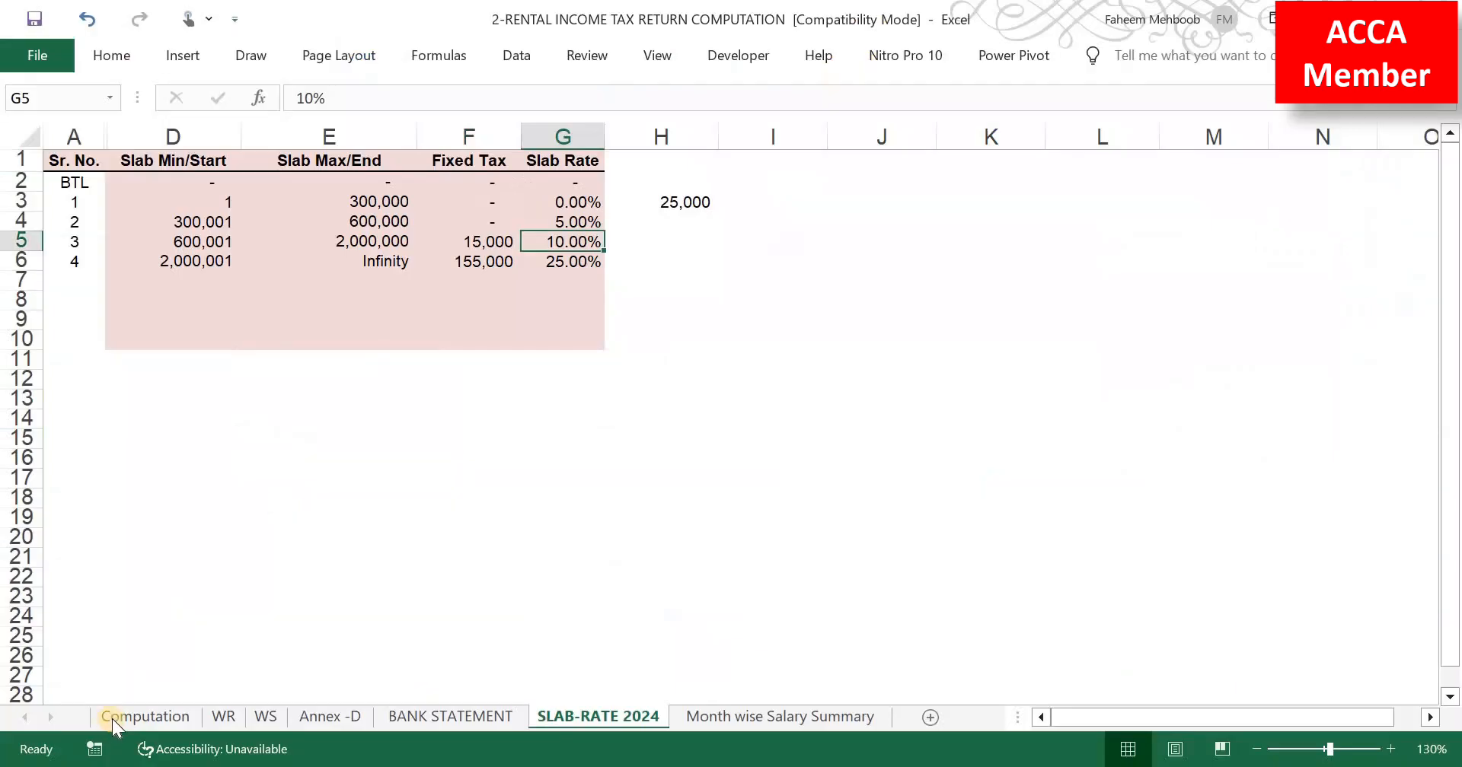
click(107, 716)
click(1247, 378)
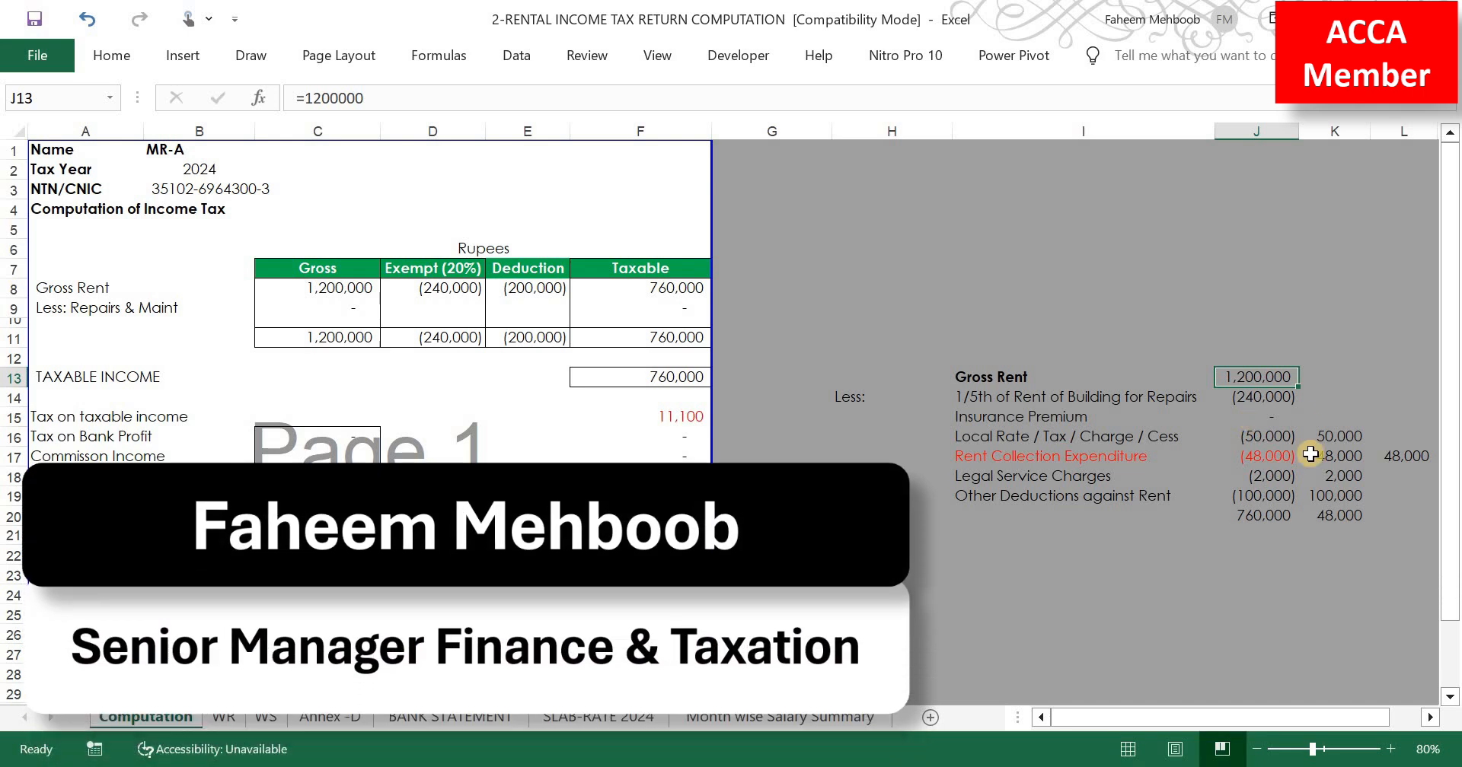
click(1267, 439)
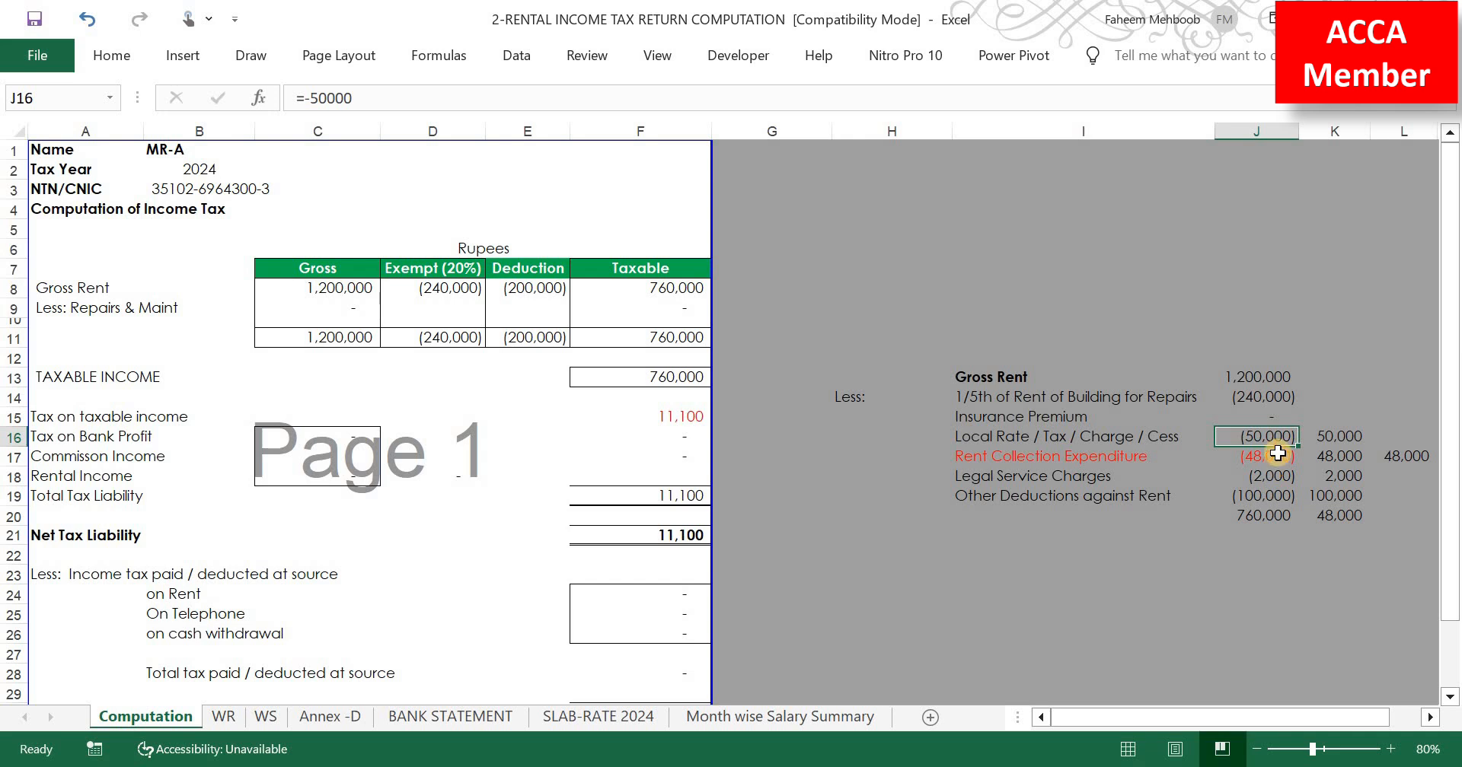
click(1272, 456)
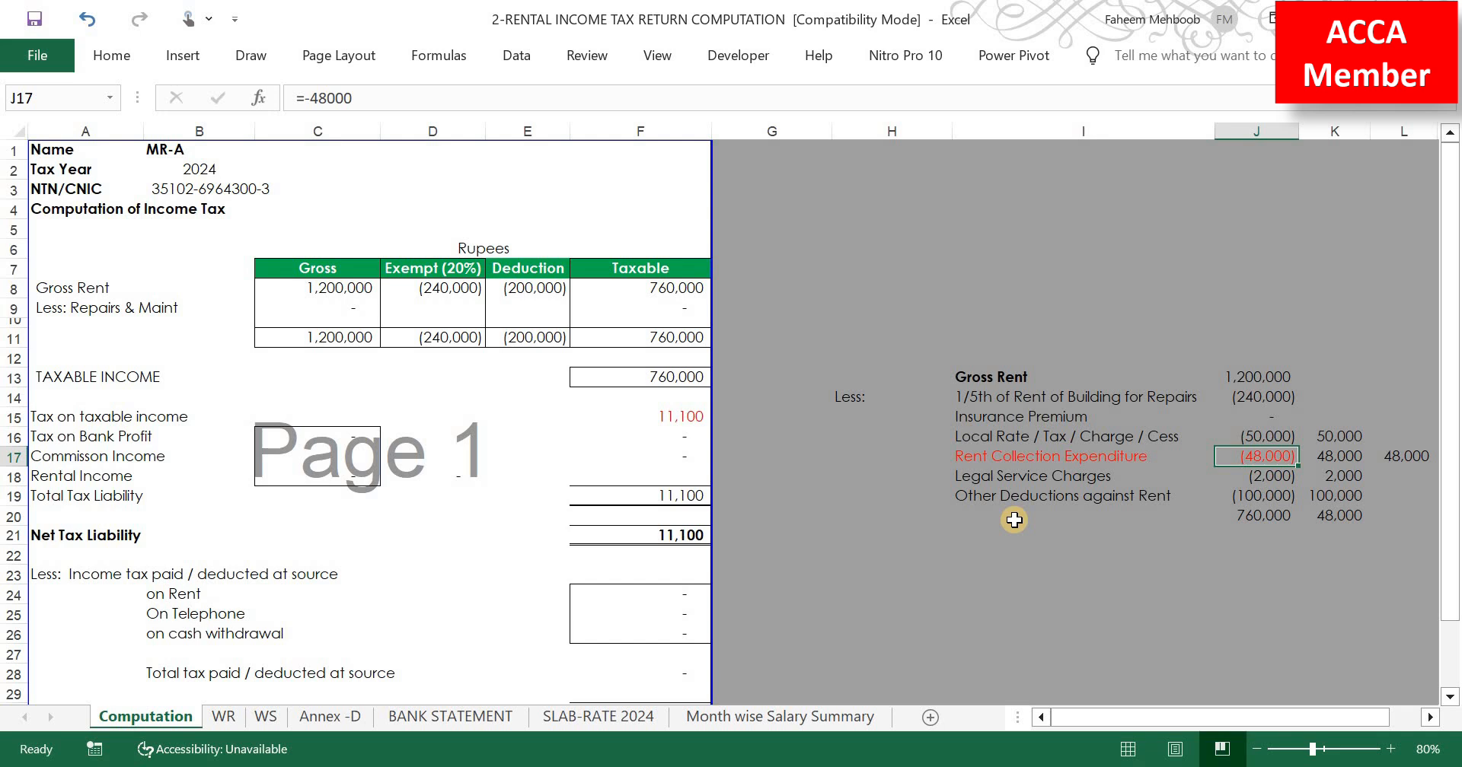
click(1260, 378)
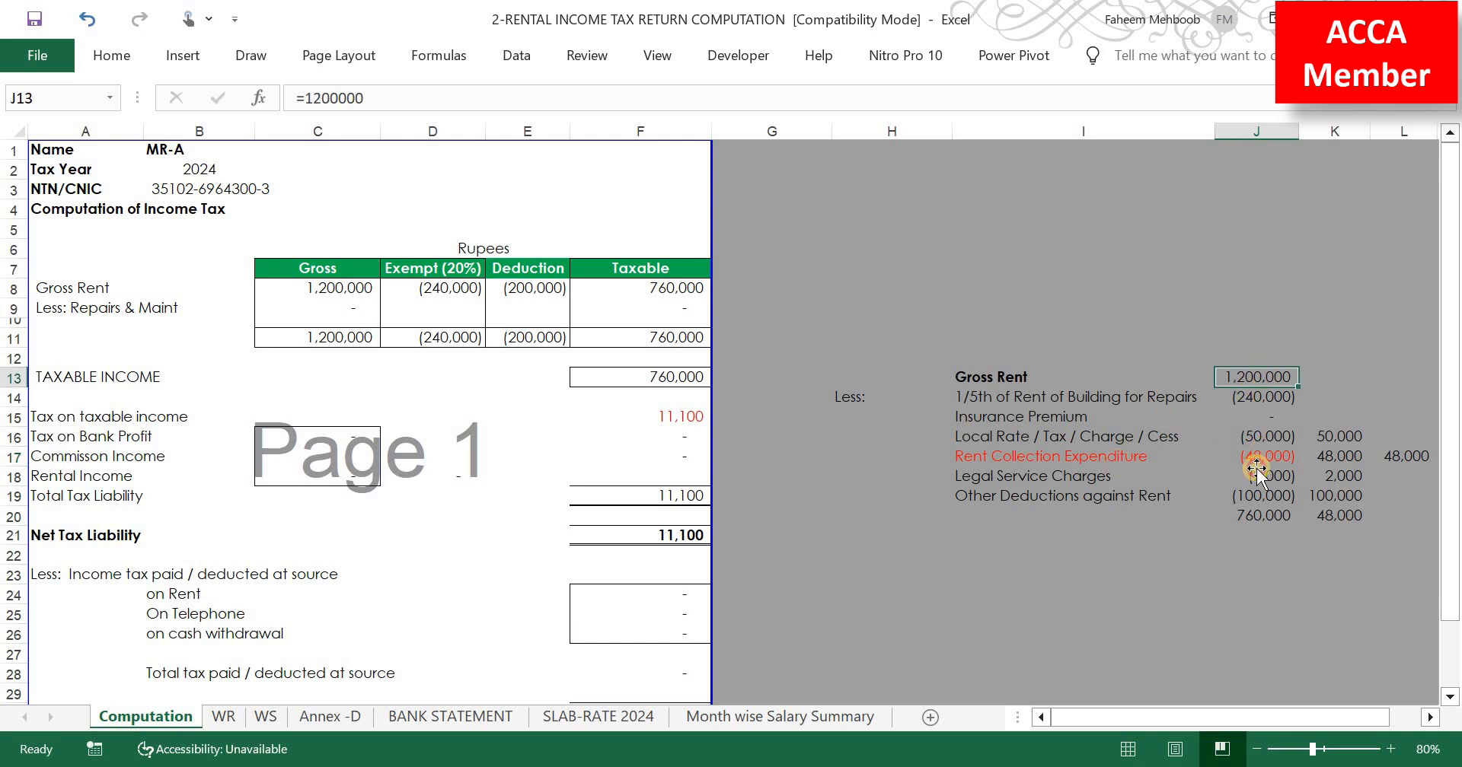
click(1256, 465)
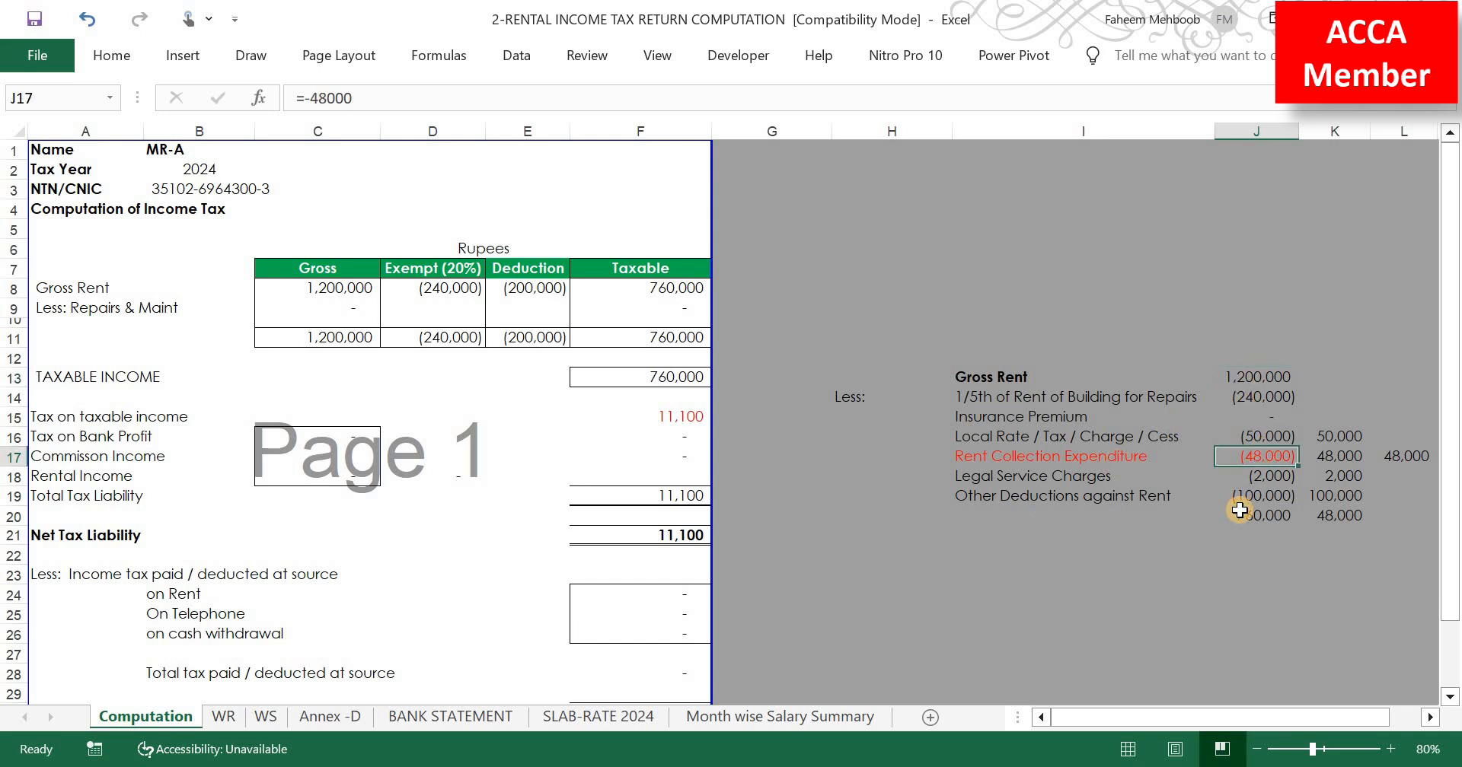
click(1276, 478)
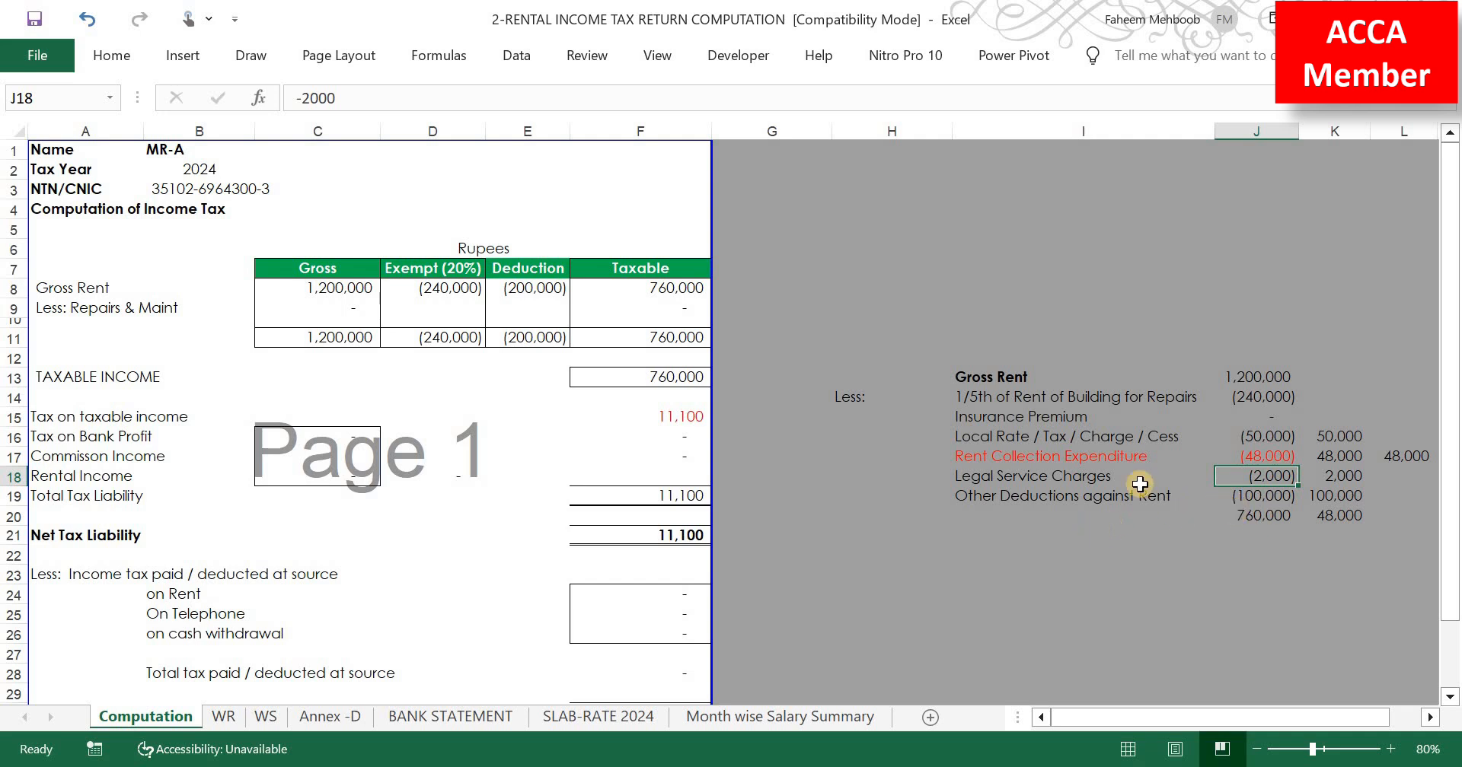
key(Down)
click(1262, 517)
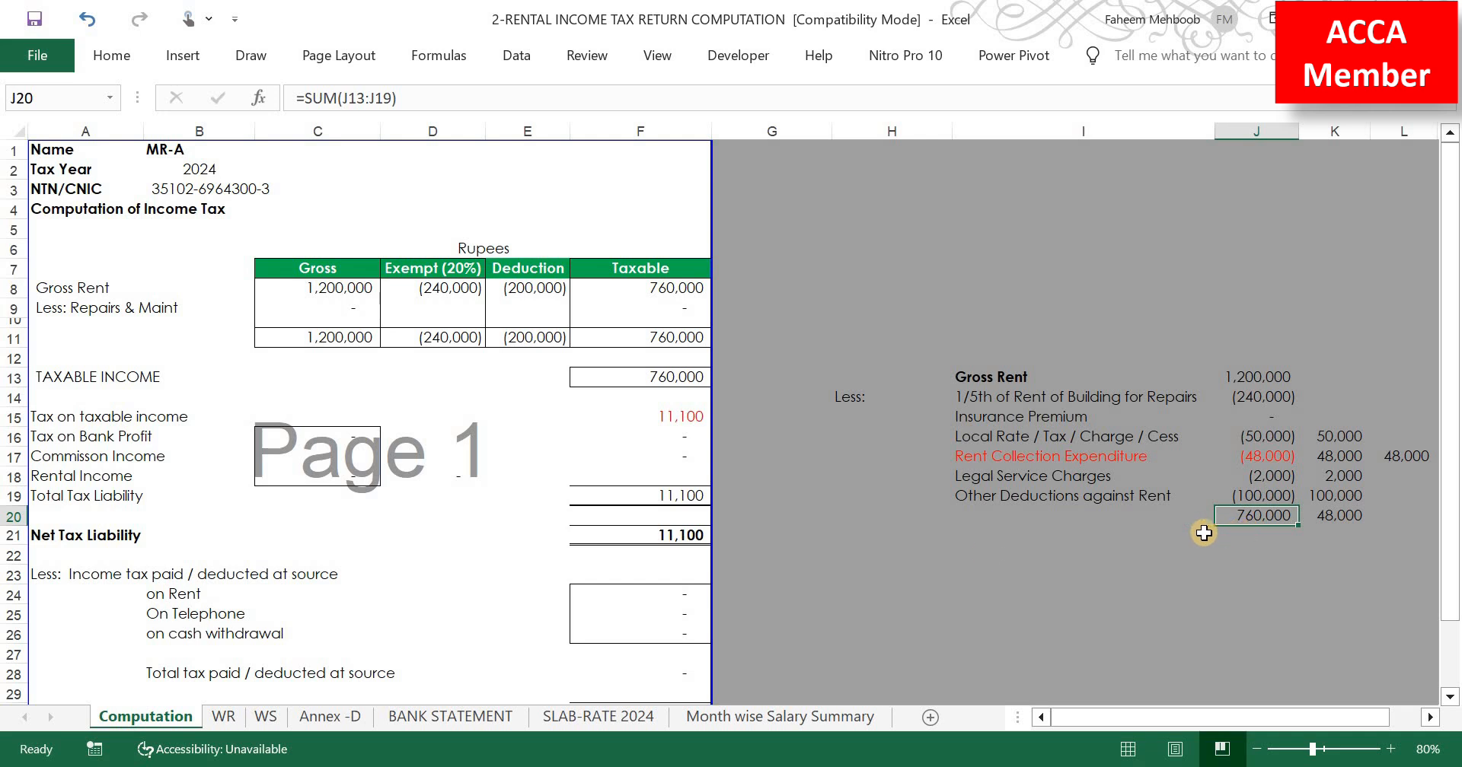
key(ctrl+c)
Step: In the IRIS 2024 return, open Property's Receipts / Deductions and compare the entered deductions and the total income from property
key(alt+Tab)
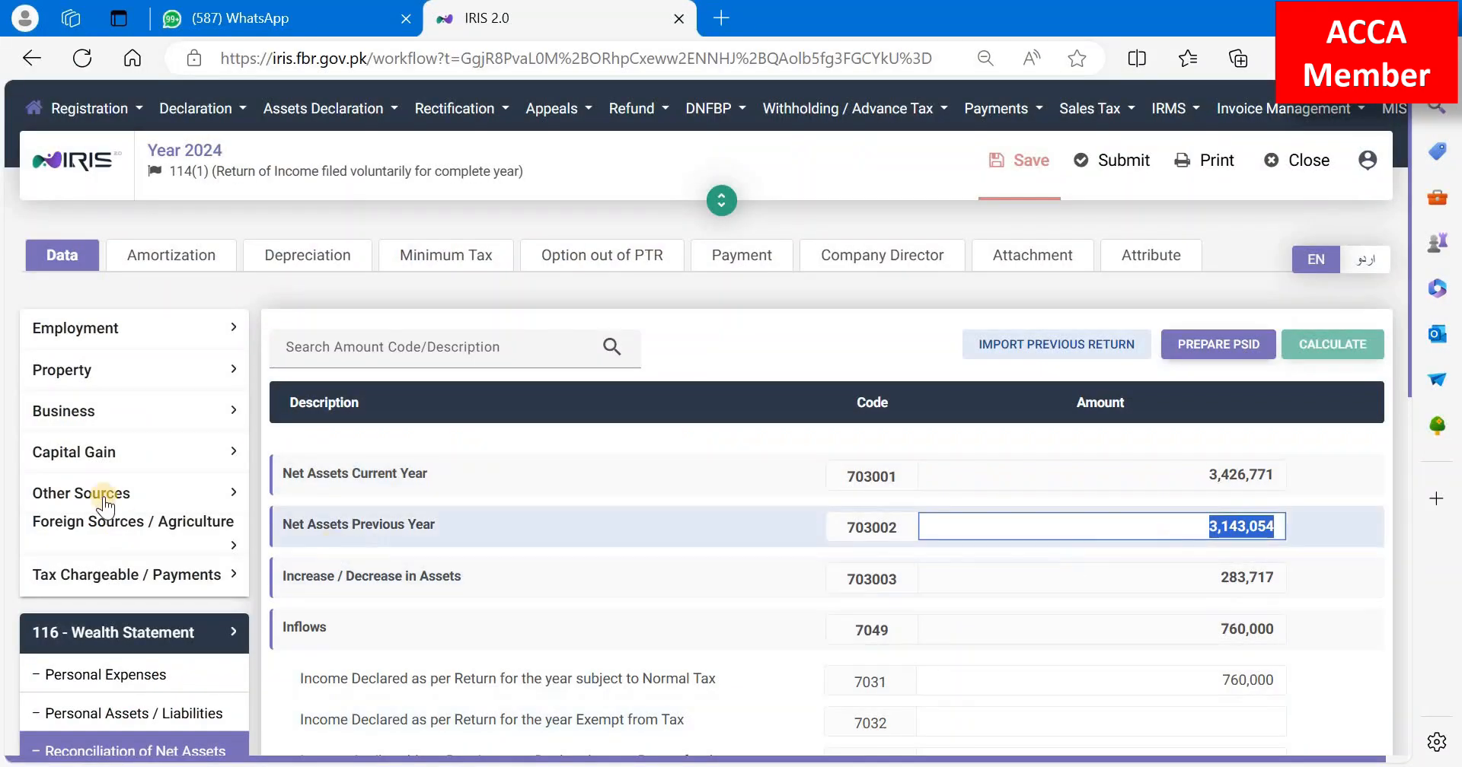
click(133, 377)
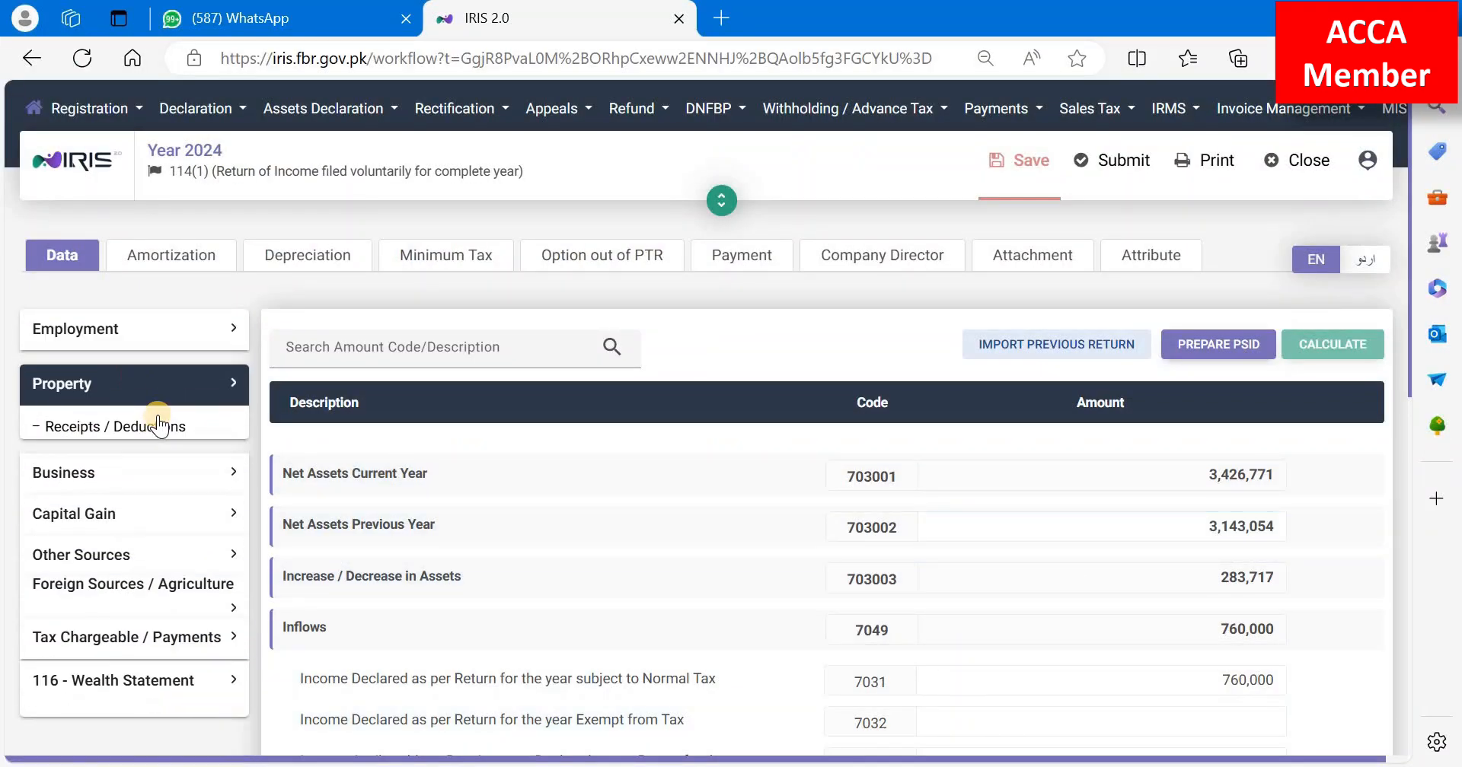
click(157, 426)
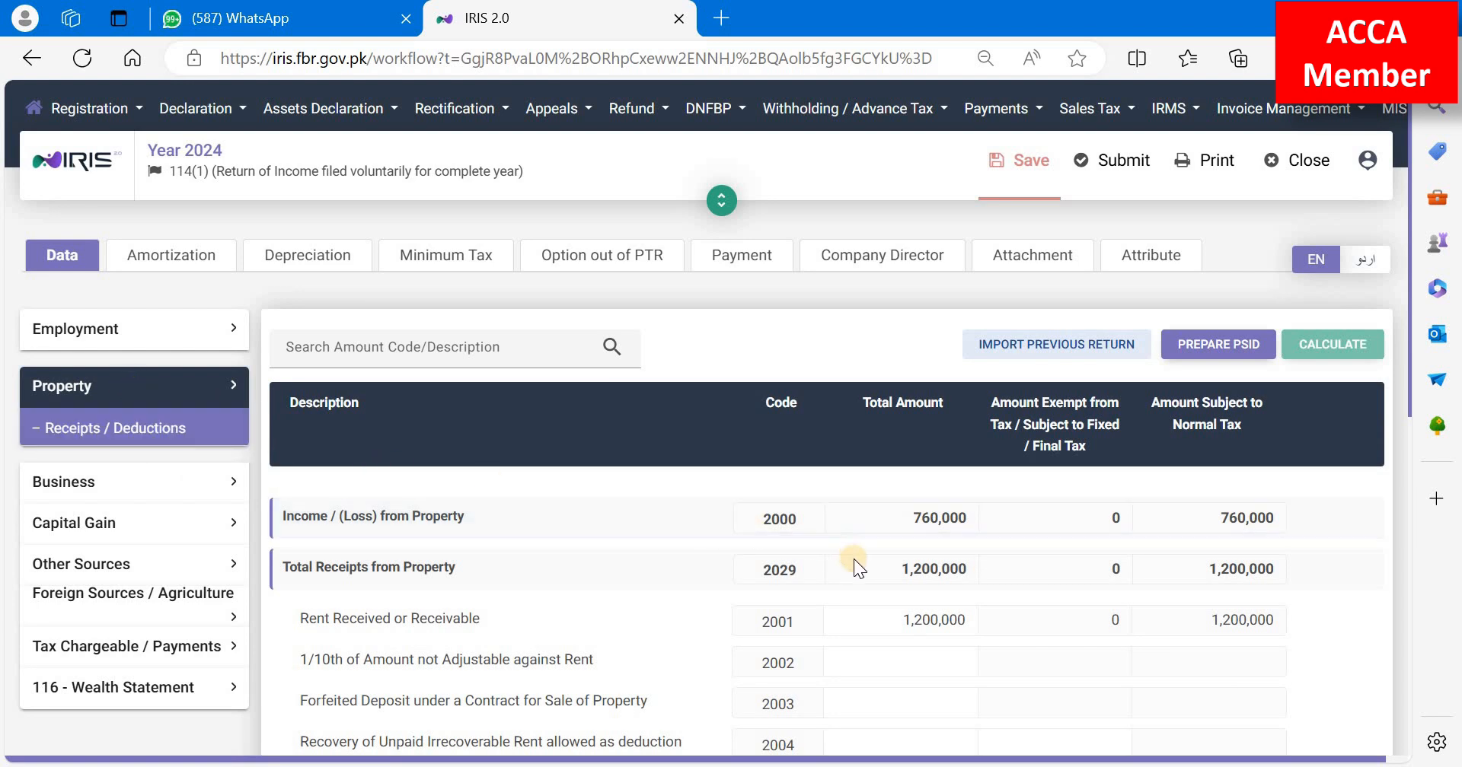
scroll(853, 559, down, 7)
scroll(951, 604, down, 1)
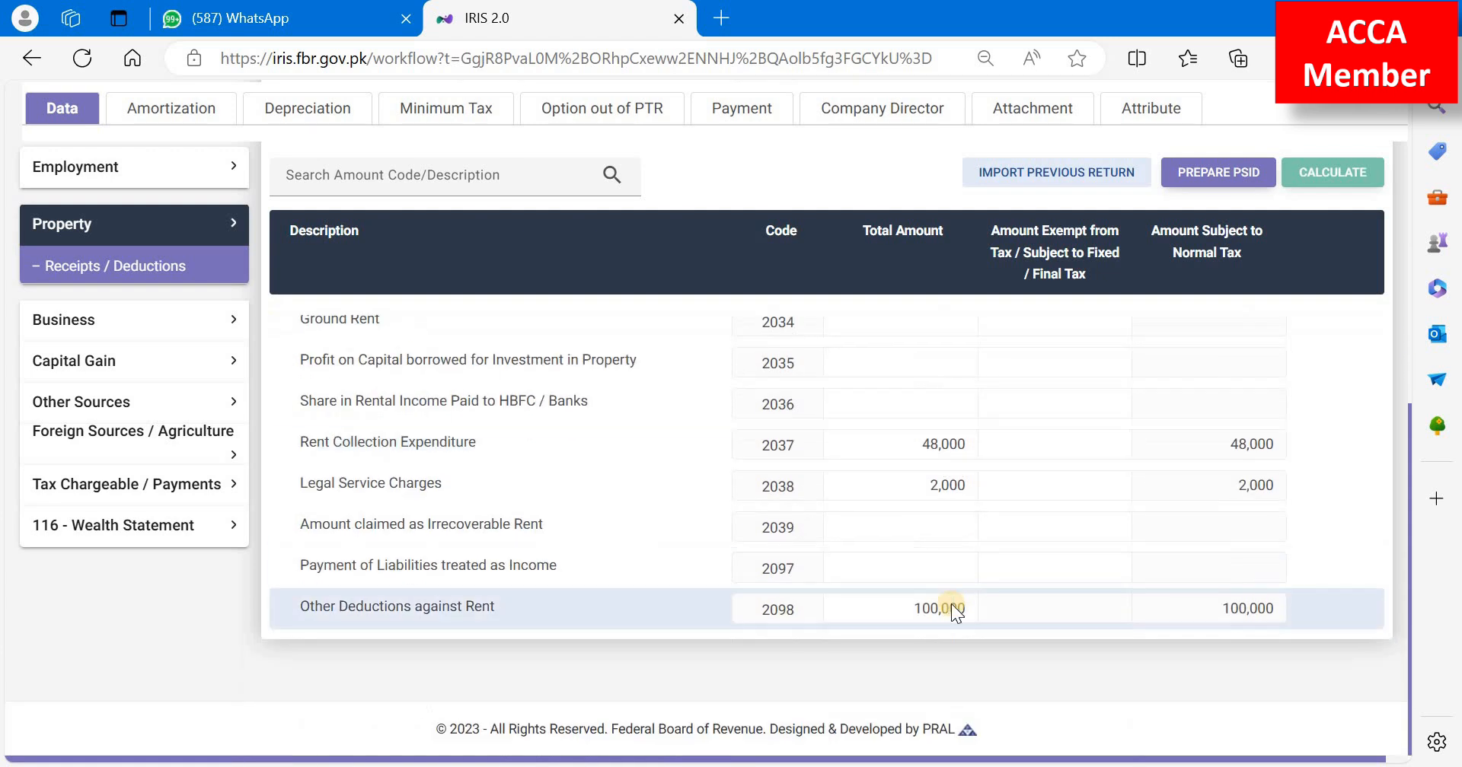
scroll(918, 543, up, 10)
double_click(943, 519)
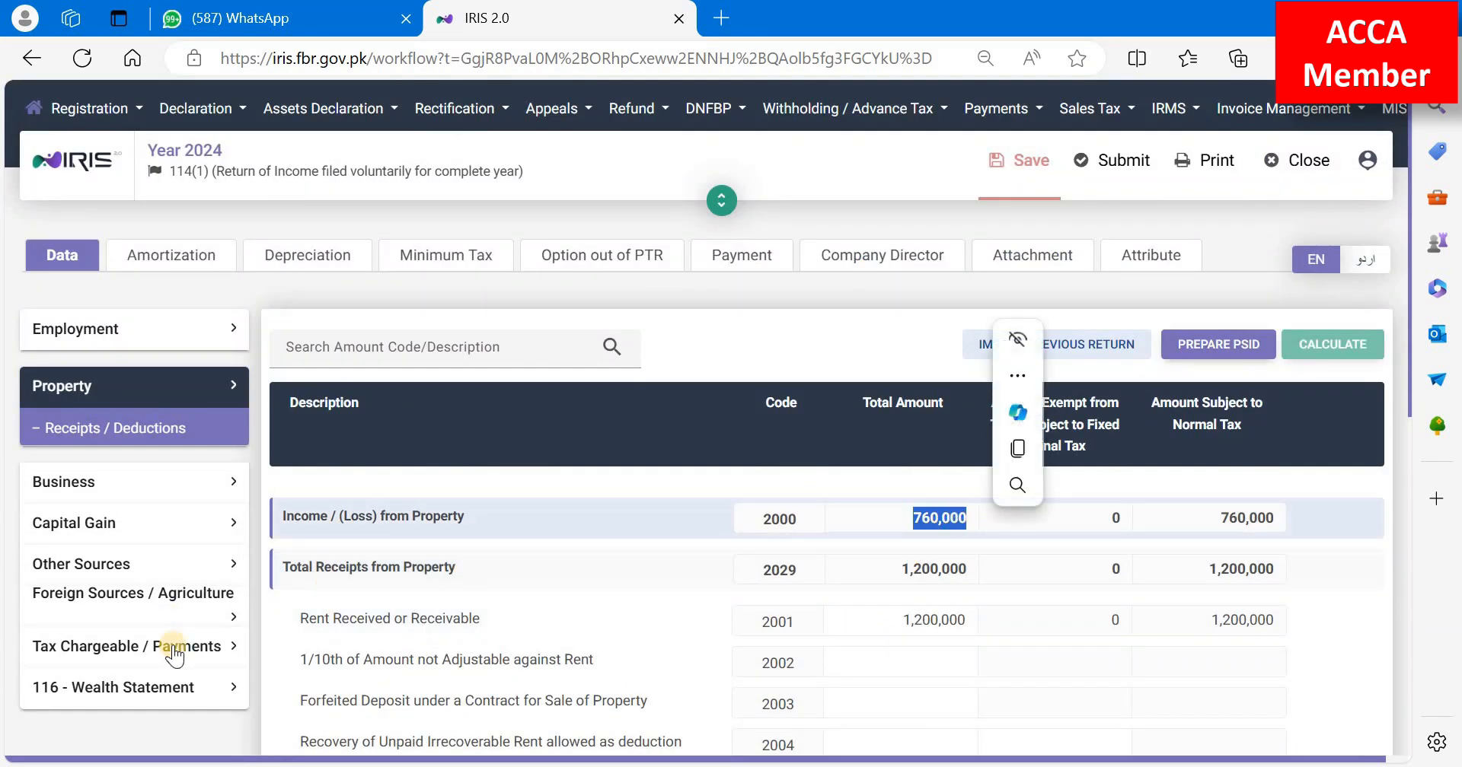
Step: Open the Computations page under Tax Chargeable / Payments and copy the Normal Income Tax amount subject to normal tax
click(175, 648)
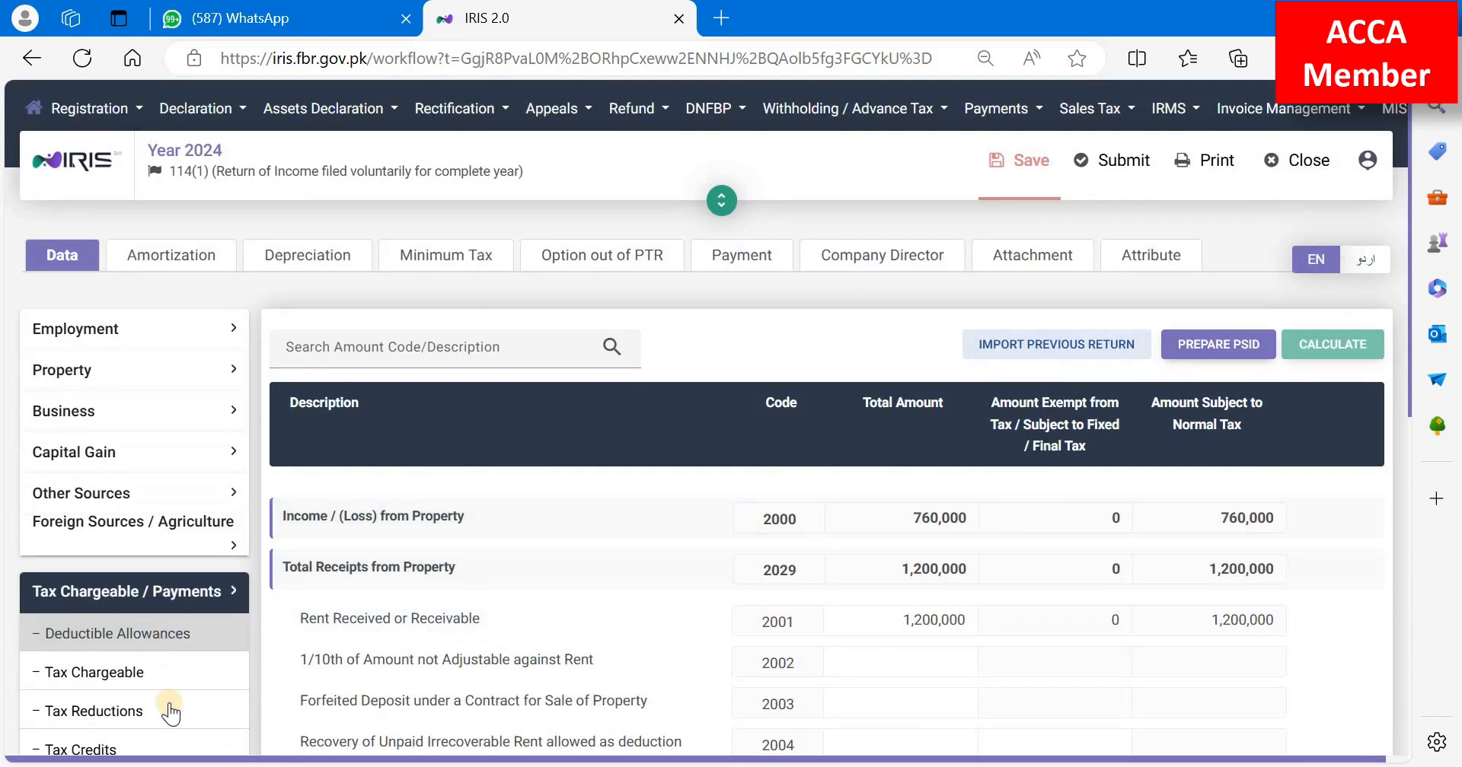
scroll(168, 708, down, 3)
scroll(137, 730, down, 3)
click(143, 735)
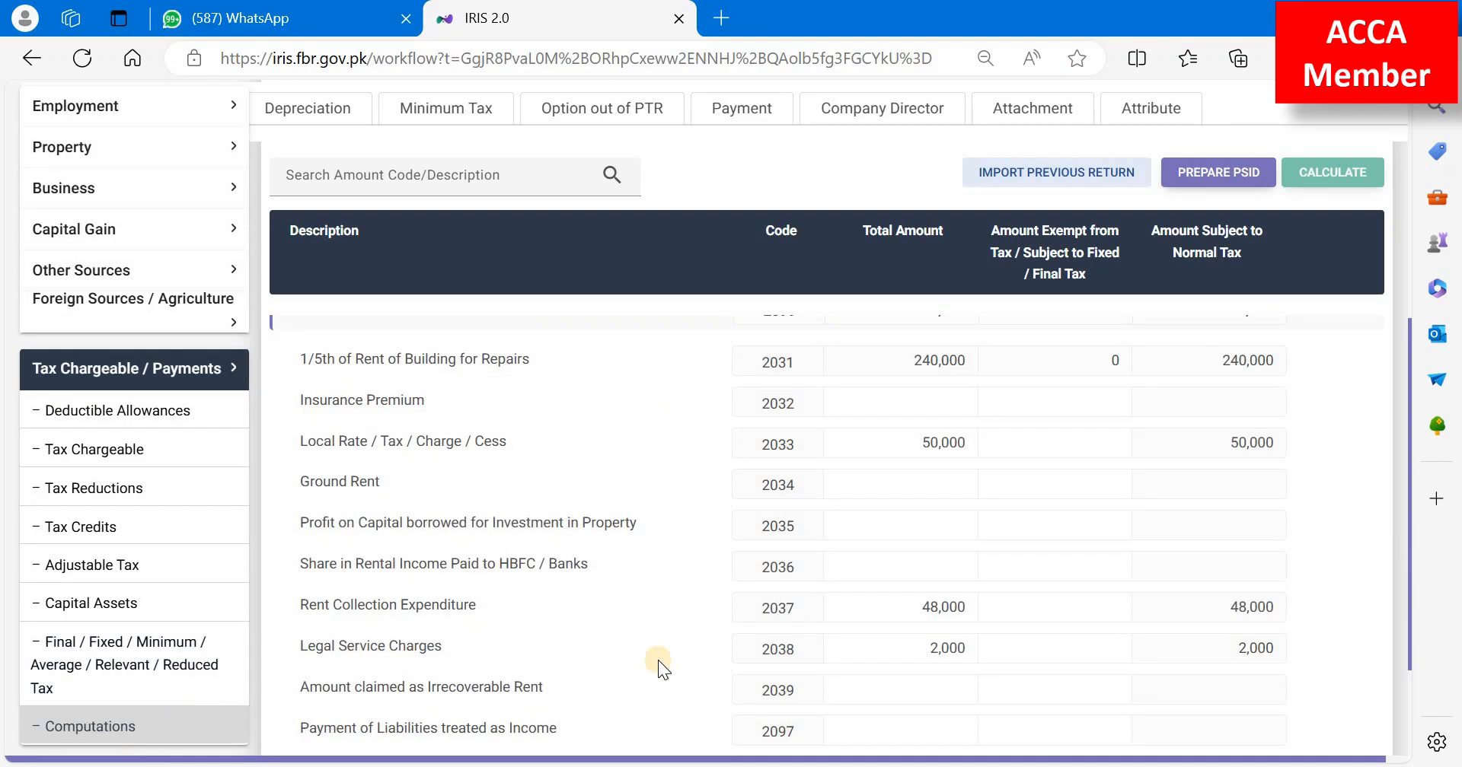
scroll(1110, 652, up, 6)
scroll(1173, 636, down, 5)
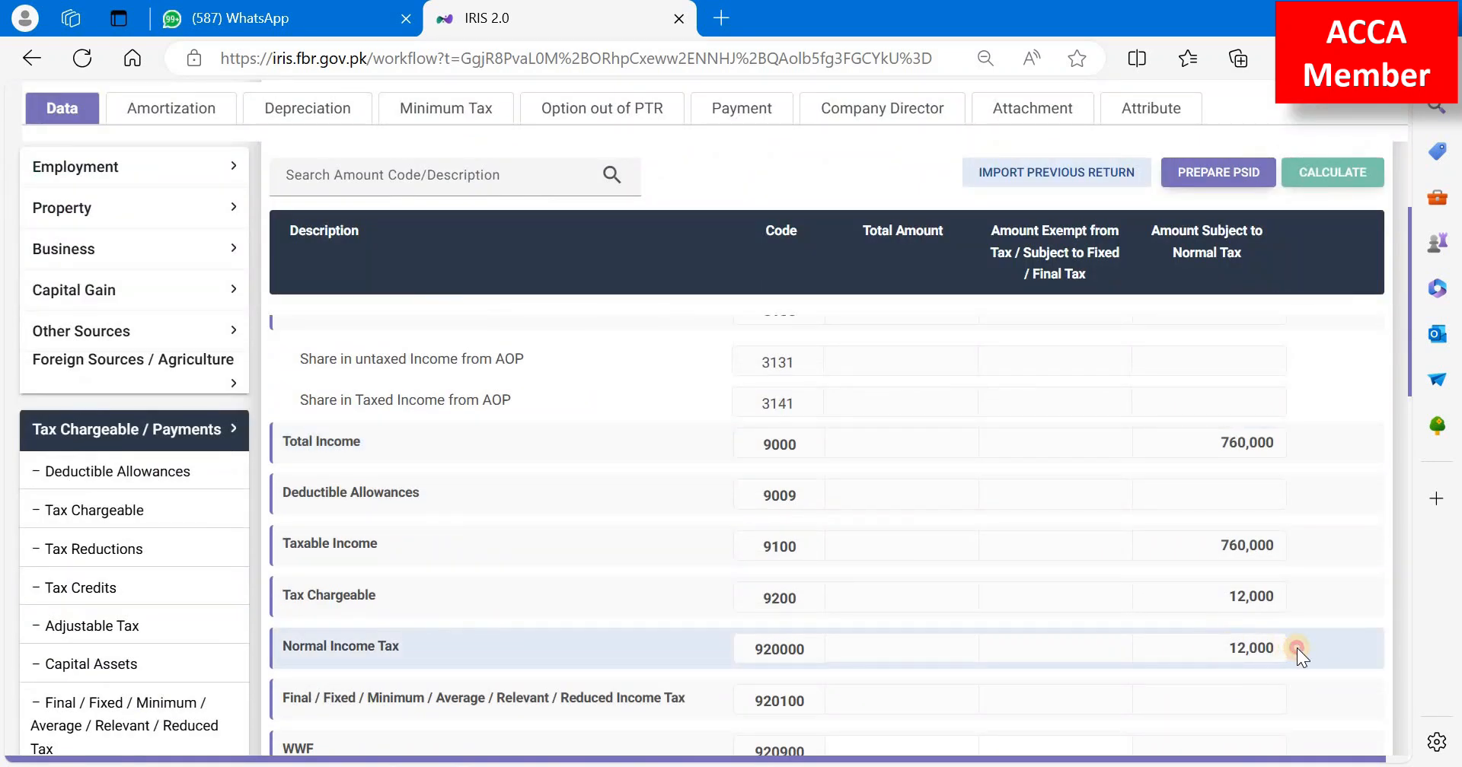
Step: Paste 12,000 as text into F15, tax on taxable income, on Excel's Computation sheet, and check the SLAB-RATE 2024 rates
key(alt+Tab)
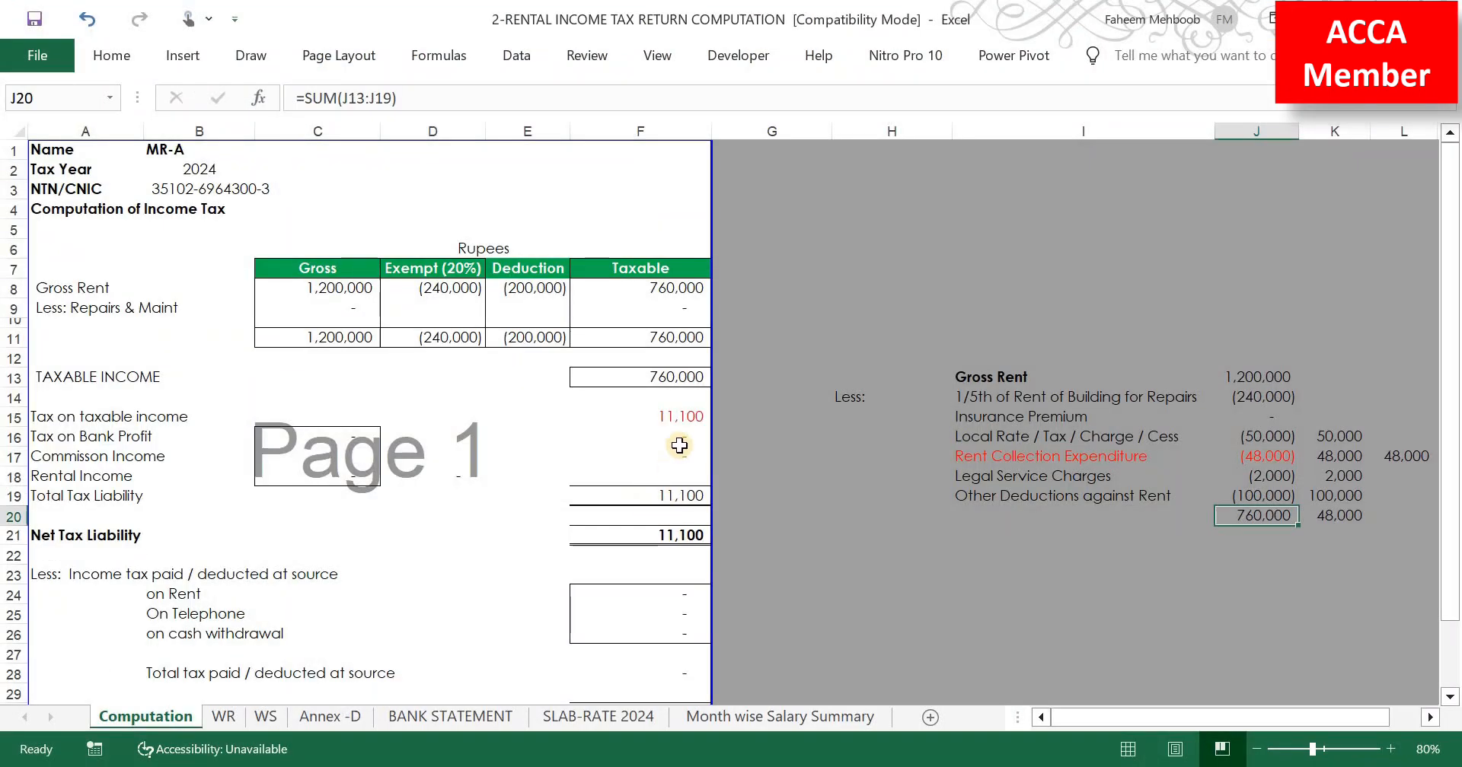
click(677, 415)
key(ctrl+alt+v)
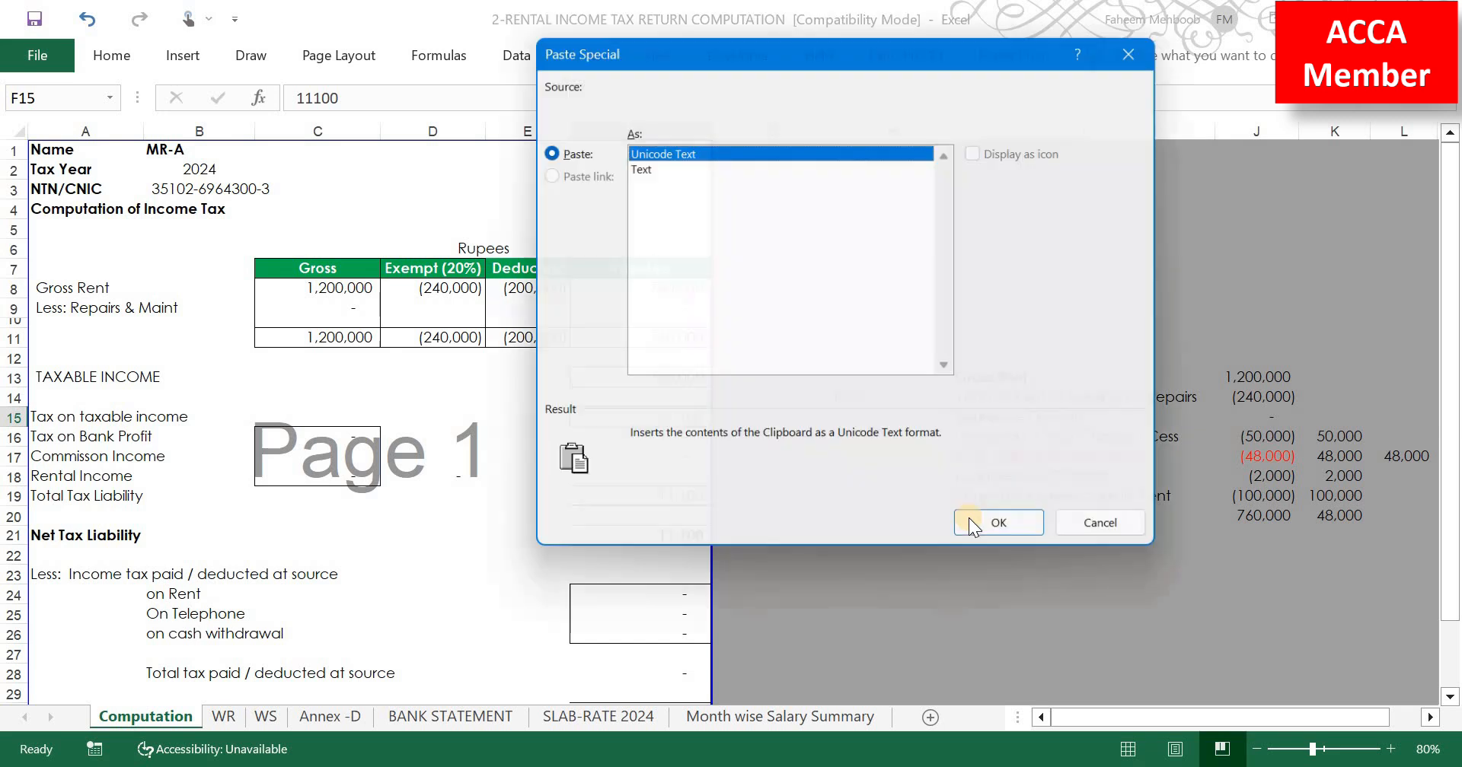
key(Down)
click(970, 527)
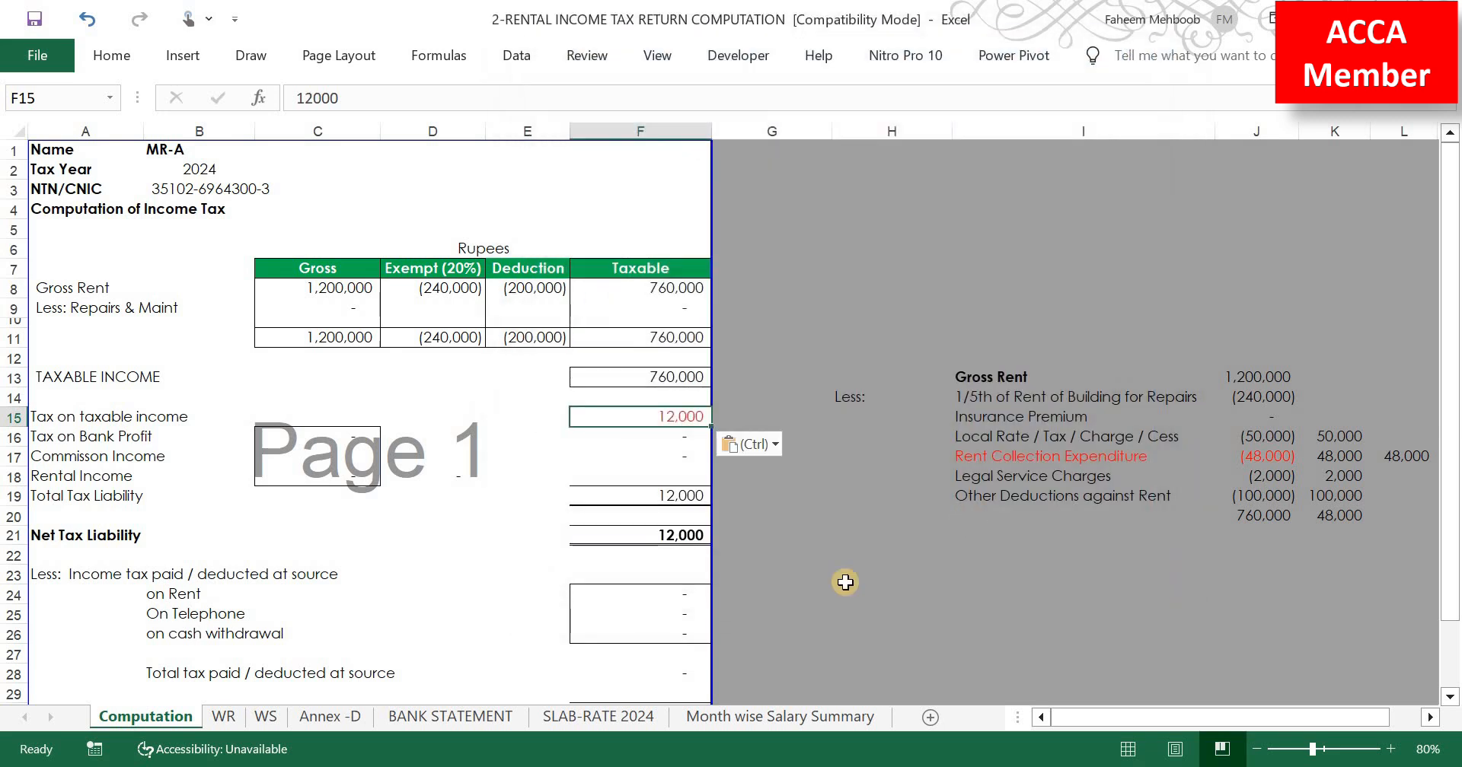
click(598, 718)
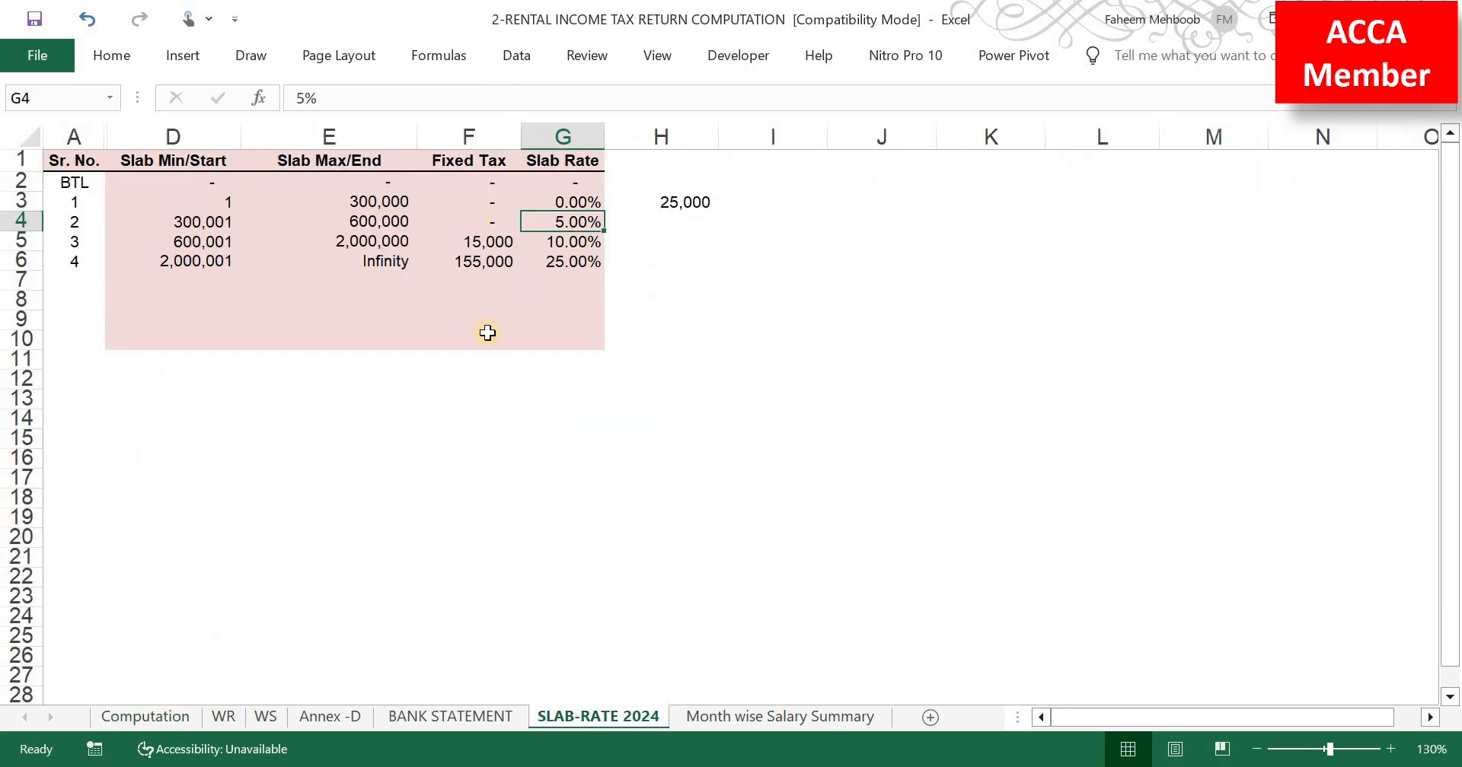
click(180, 711)
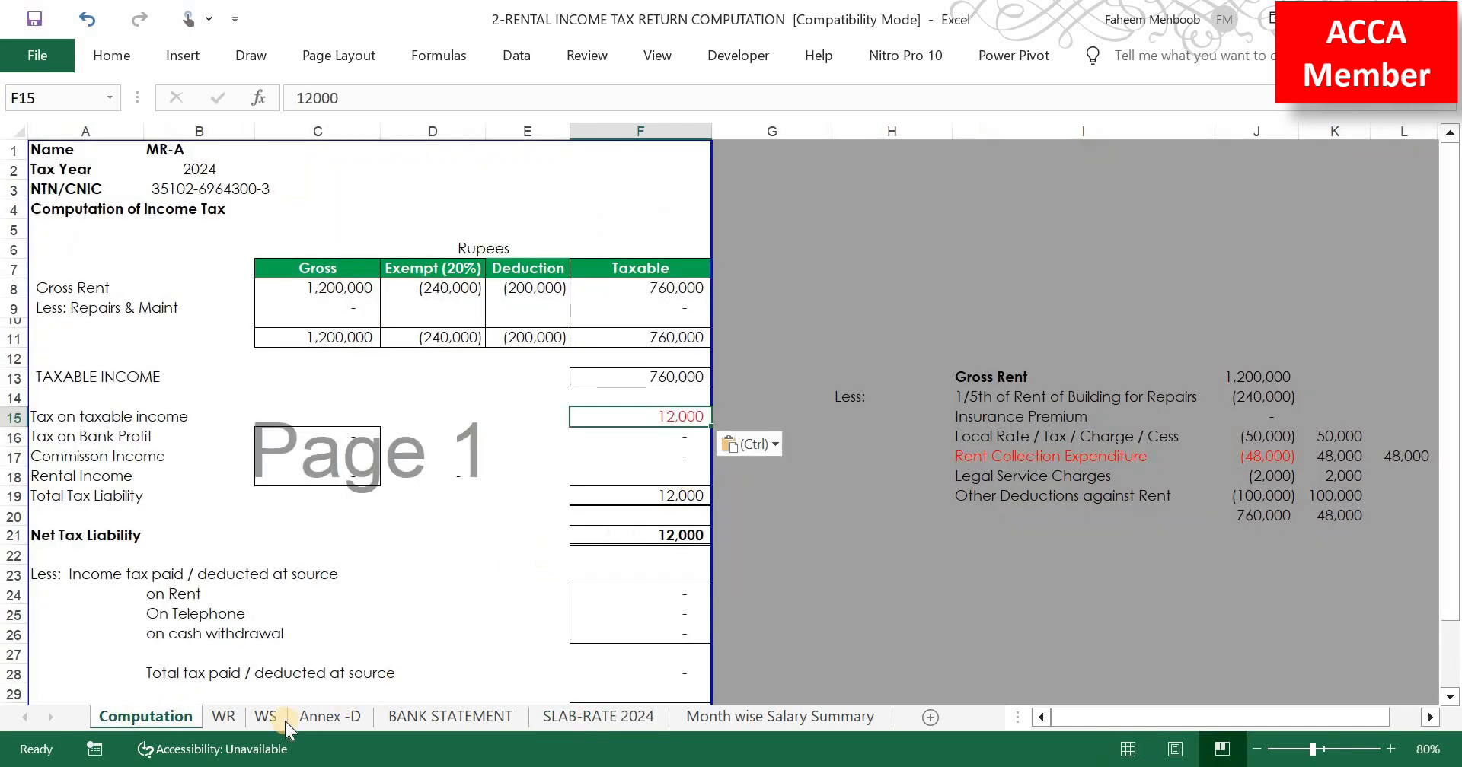
Step: On the WS sheet, inspect the 2023 and 2024 total assets and the formula for their difference in G18
click(262, 717)
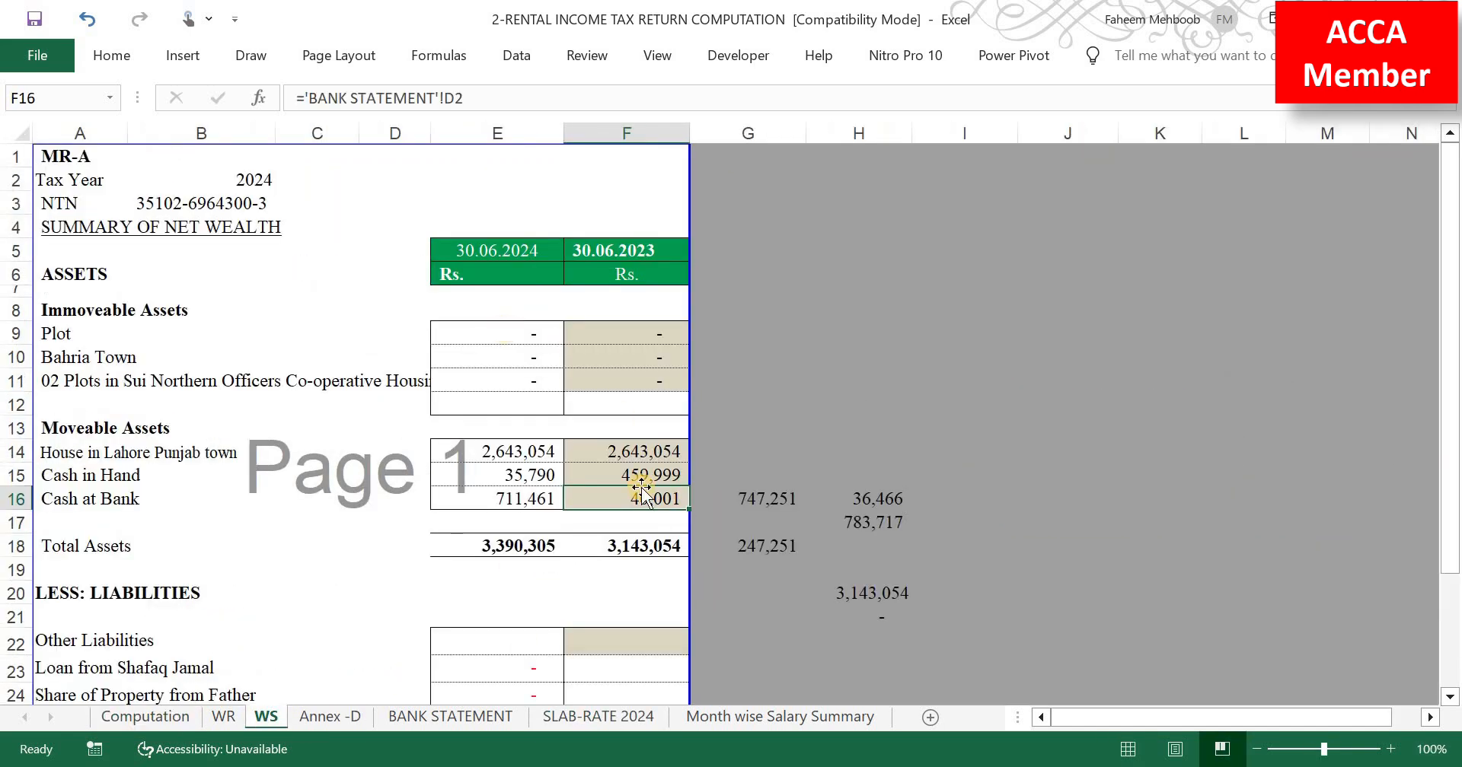
click(653, 547)
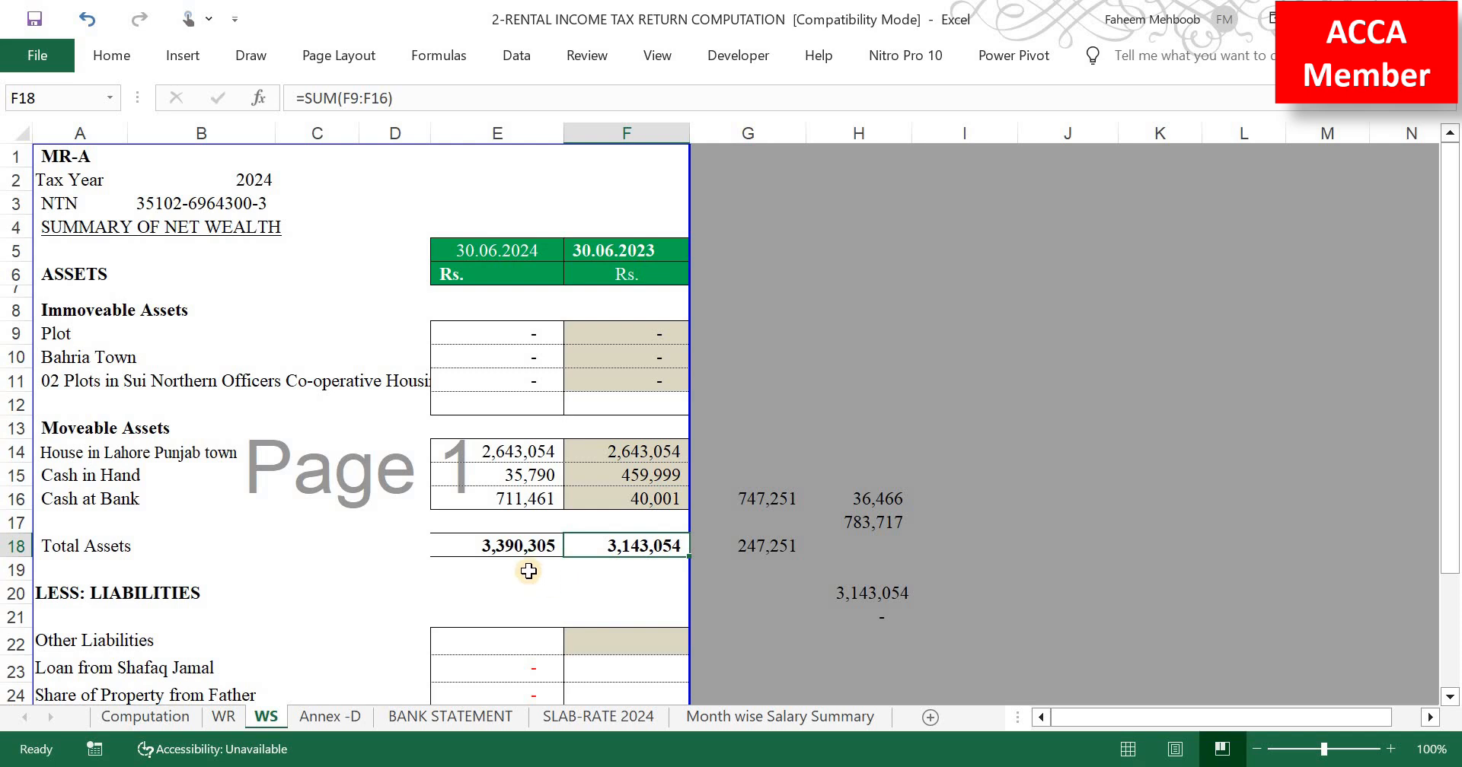
key(Left)
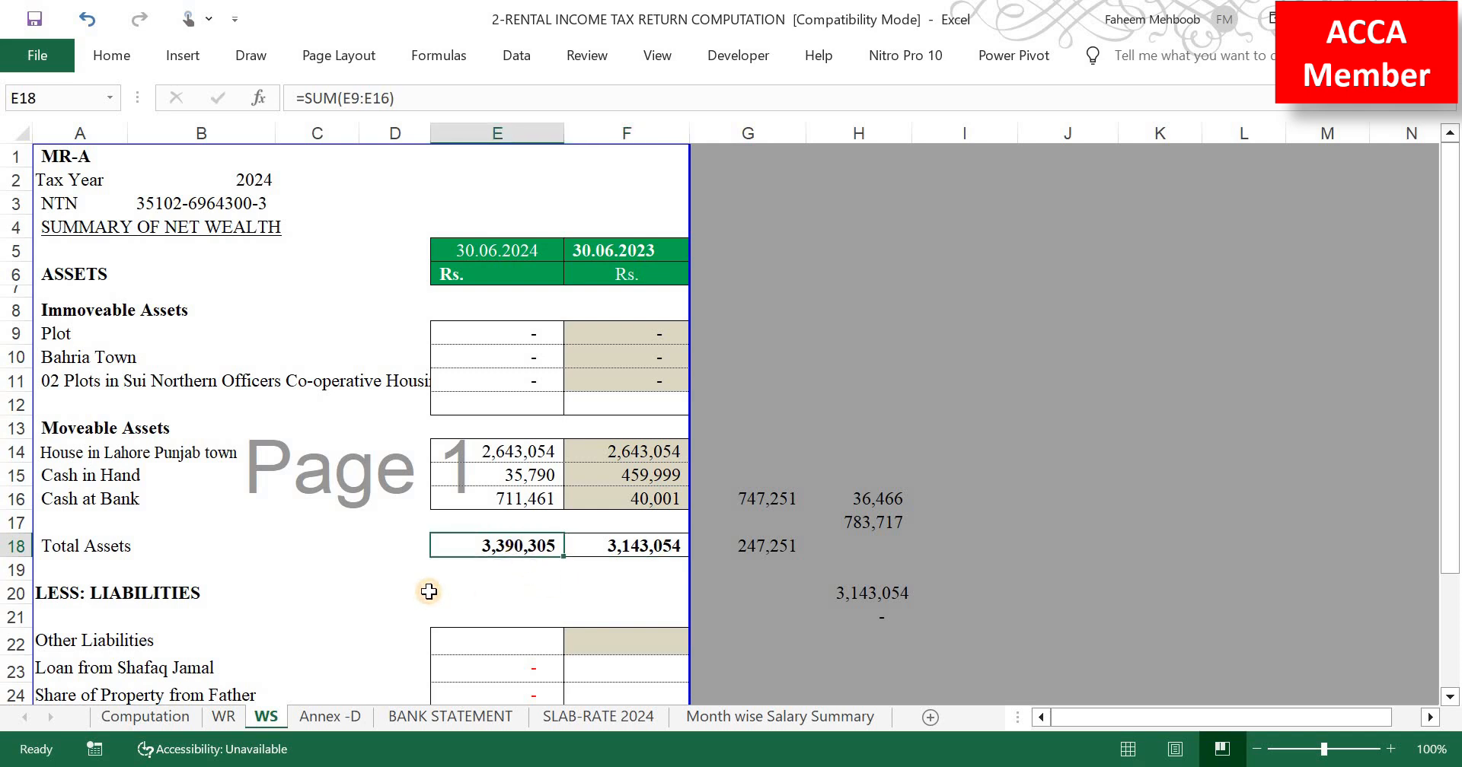
click(781, 548)
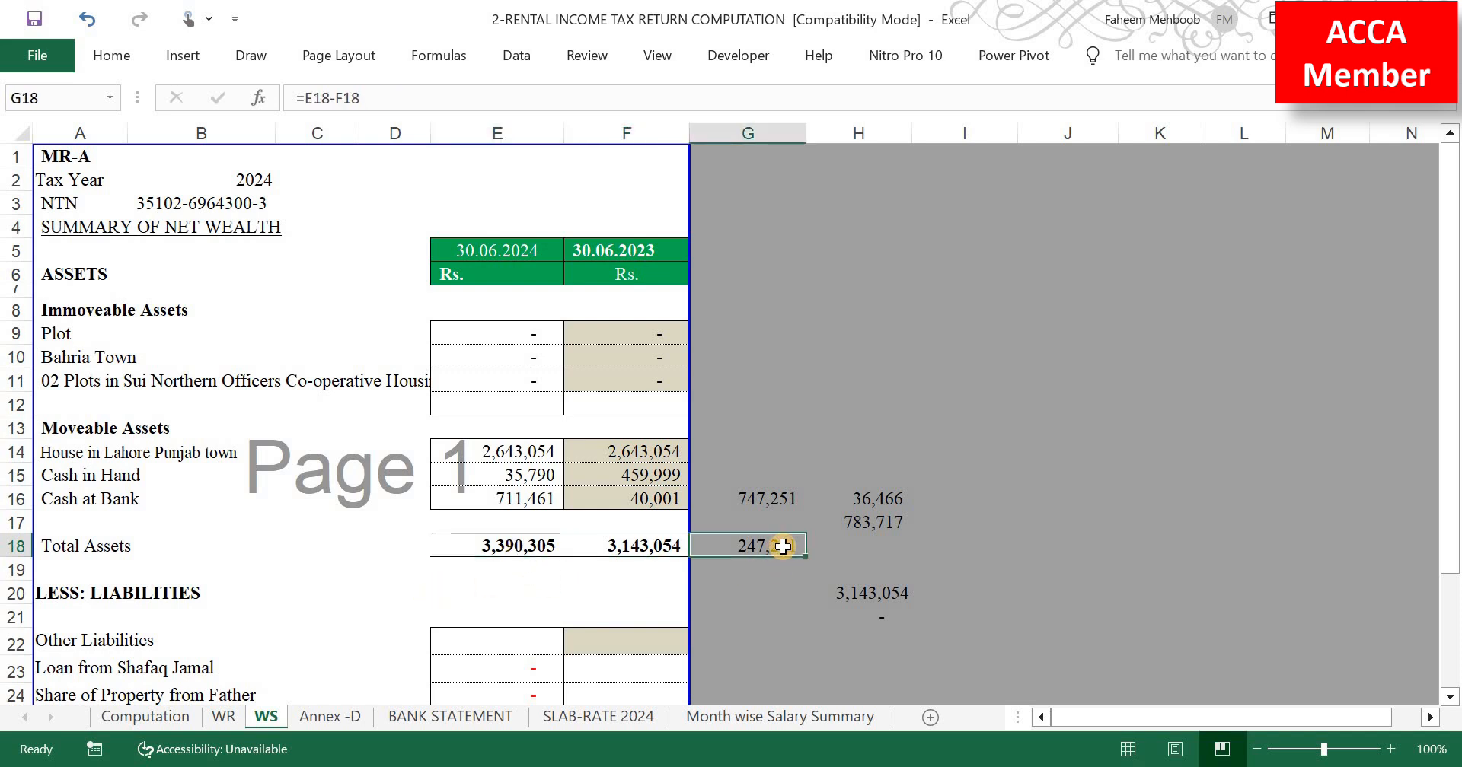
key(F2)
click(929, 549)
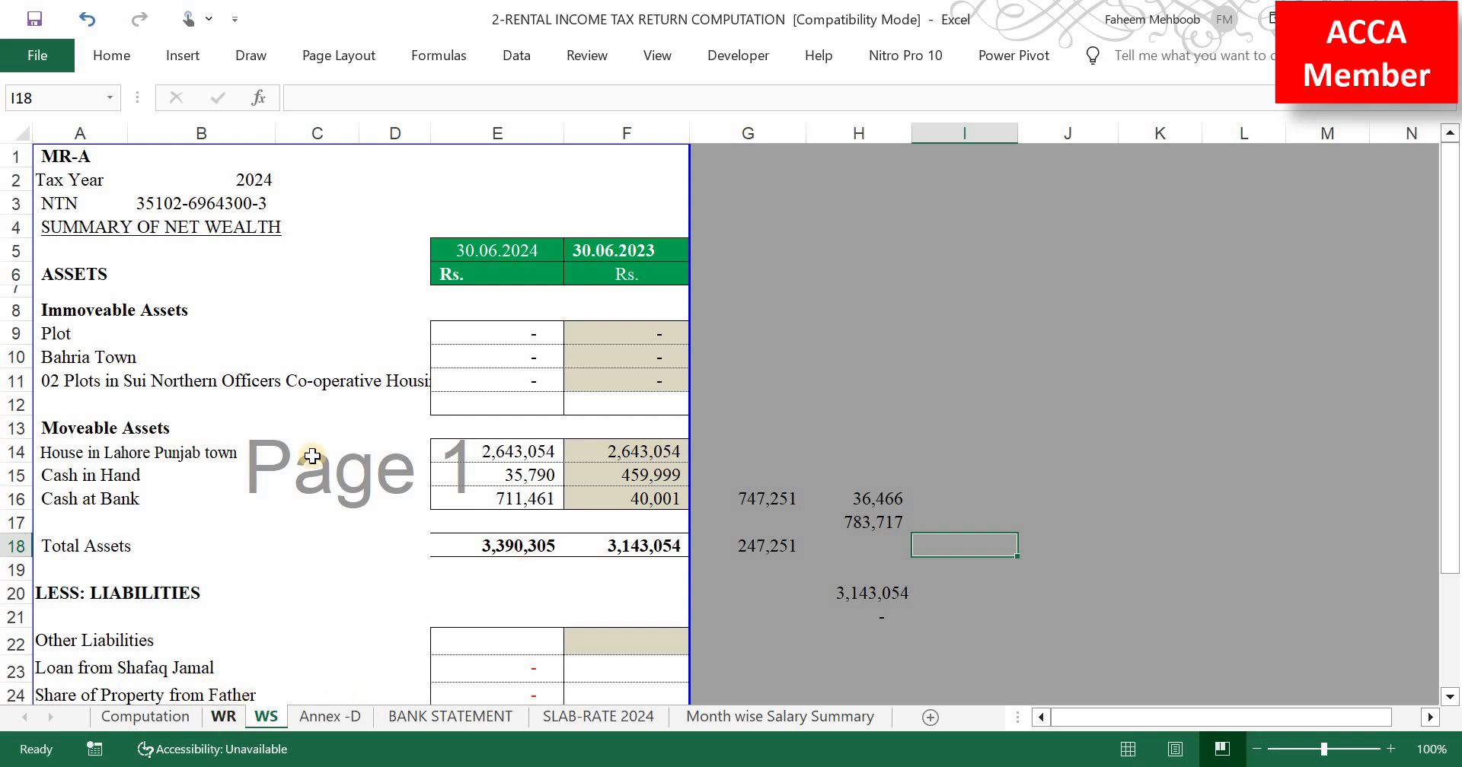
Step: On the WR sheet, review the cash flow and wealth reconciliation from net wealth down to the closing balances
click(223, 717)
scroll(668, 476, up, 8)
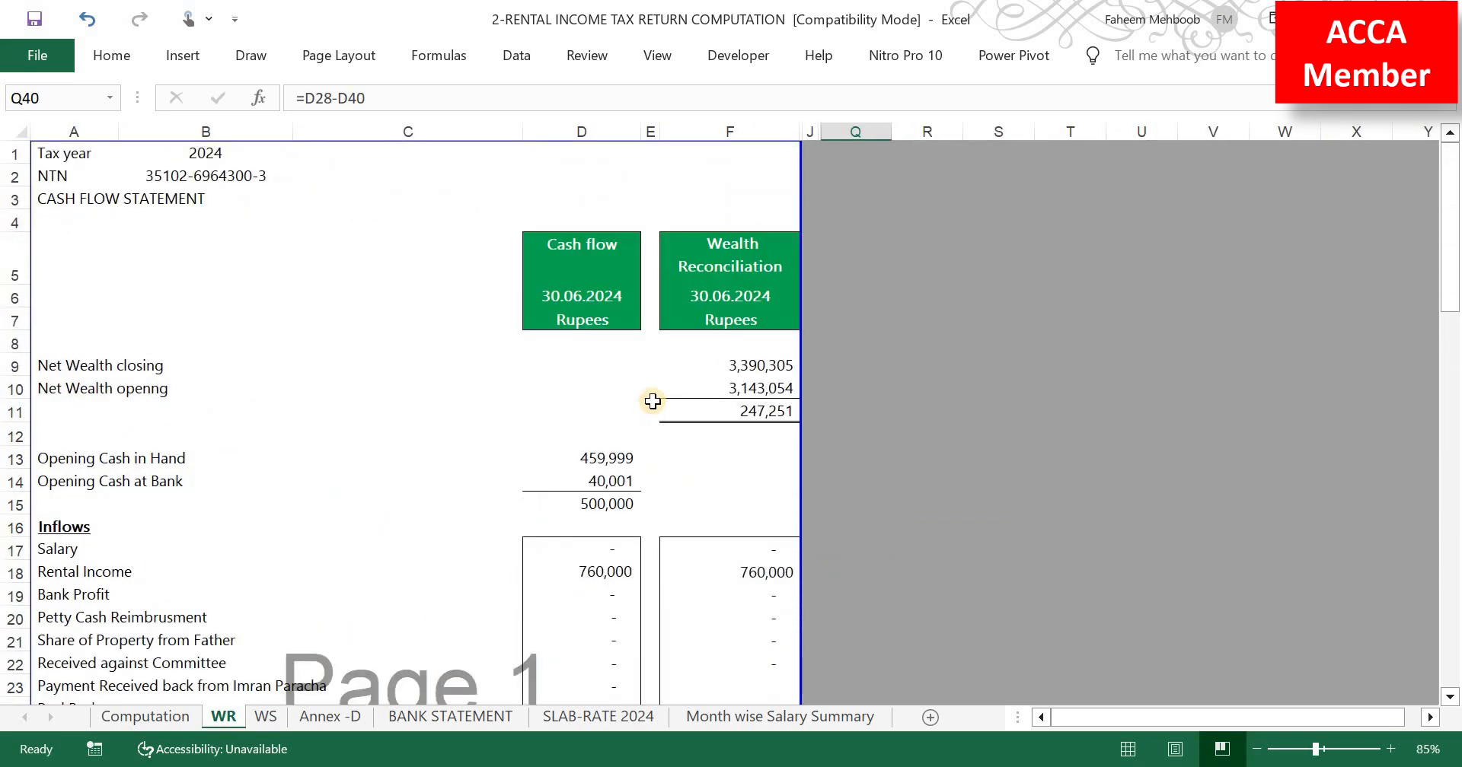
scroll(733, 465, down, 10)
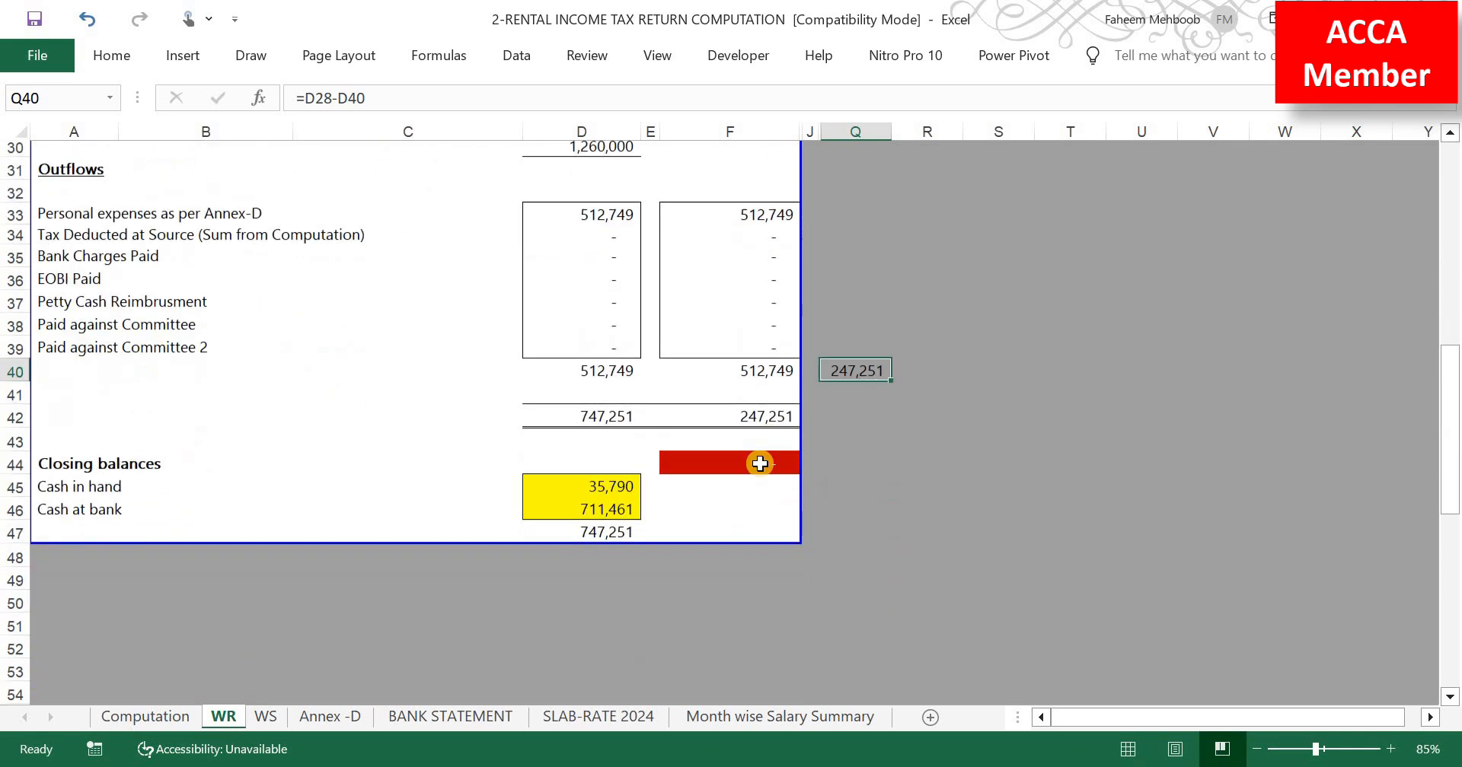
Step: Check the reconciliation difference in F44, then inspect the Unreconciled Amount in IRIS under 116 - Wealth Statement, Reconciliation of Net Assets
scroll(760, 462, down, 1)
click(760, 451)
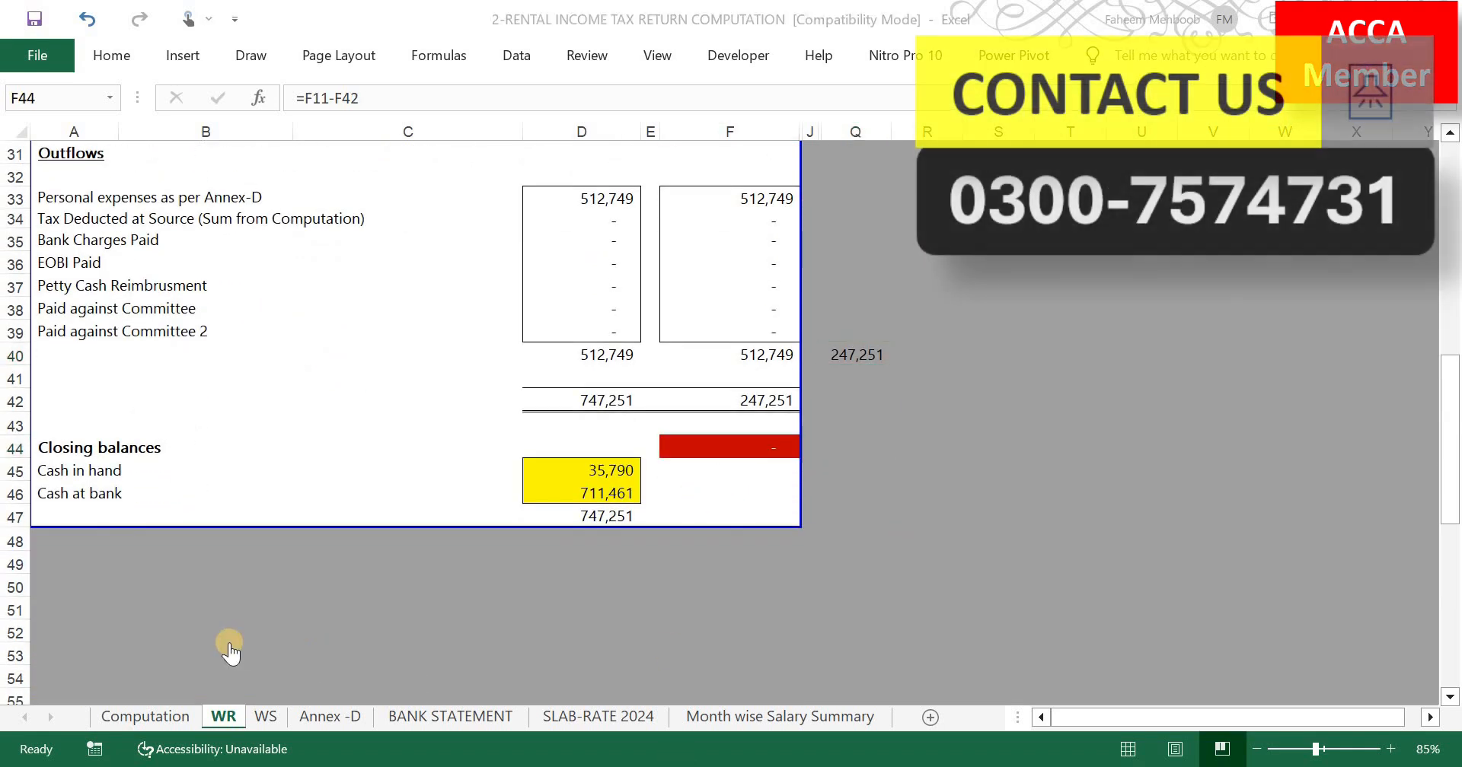
click(227, 652)
scroll(223, 663, down, 10)
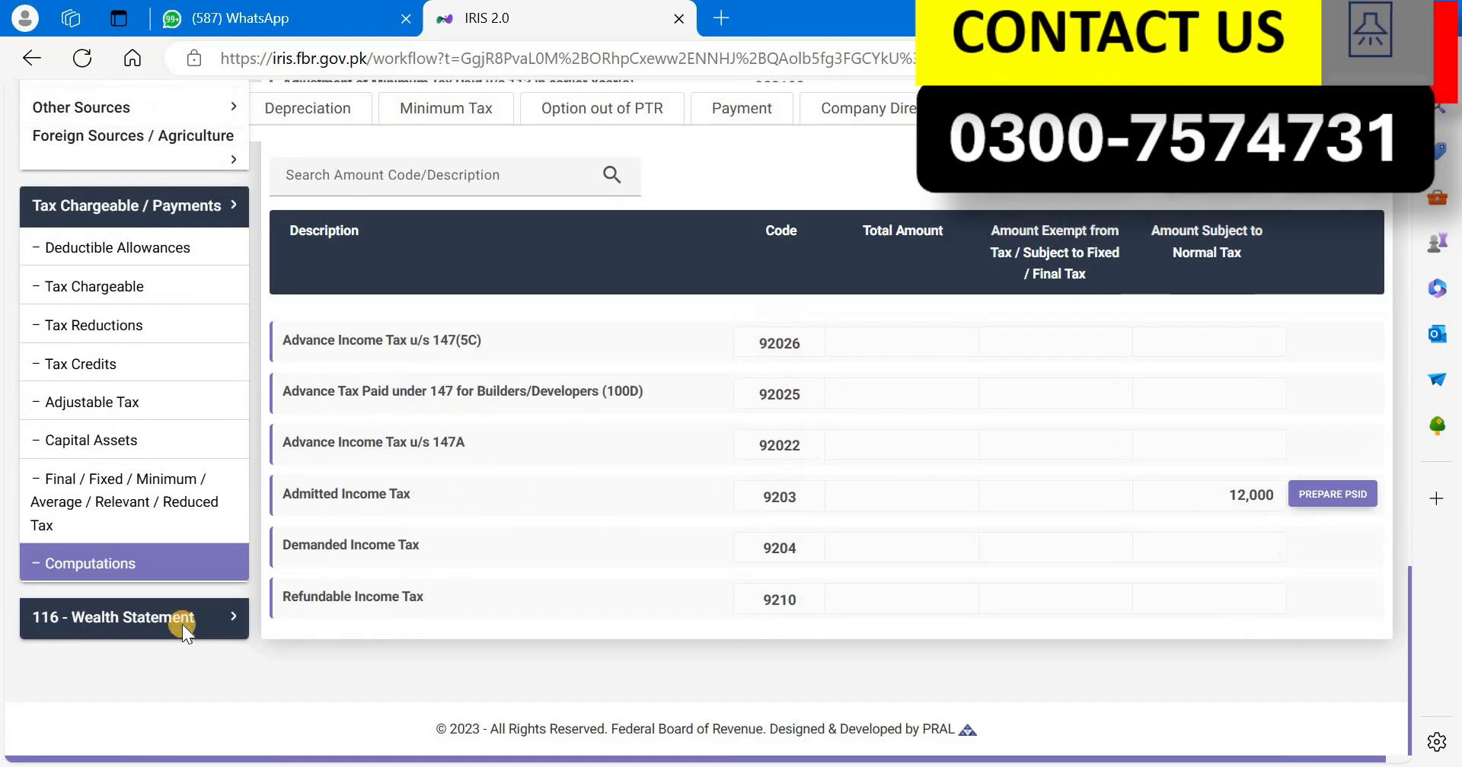
click(181, 622)
click(177, 600)
scroll(1025, 586, down, 5)
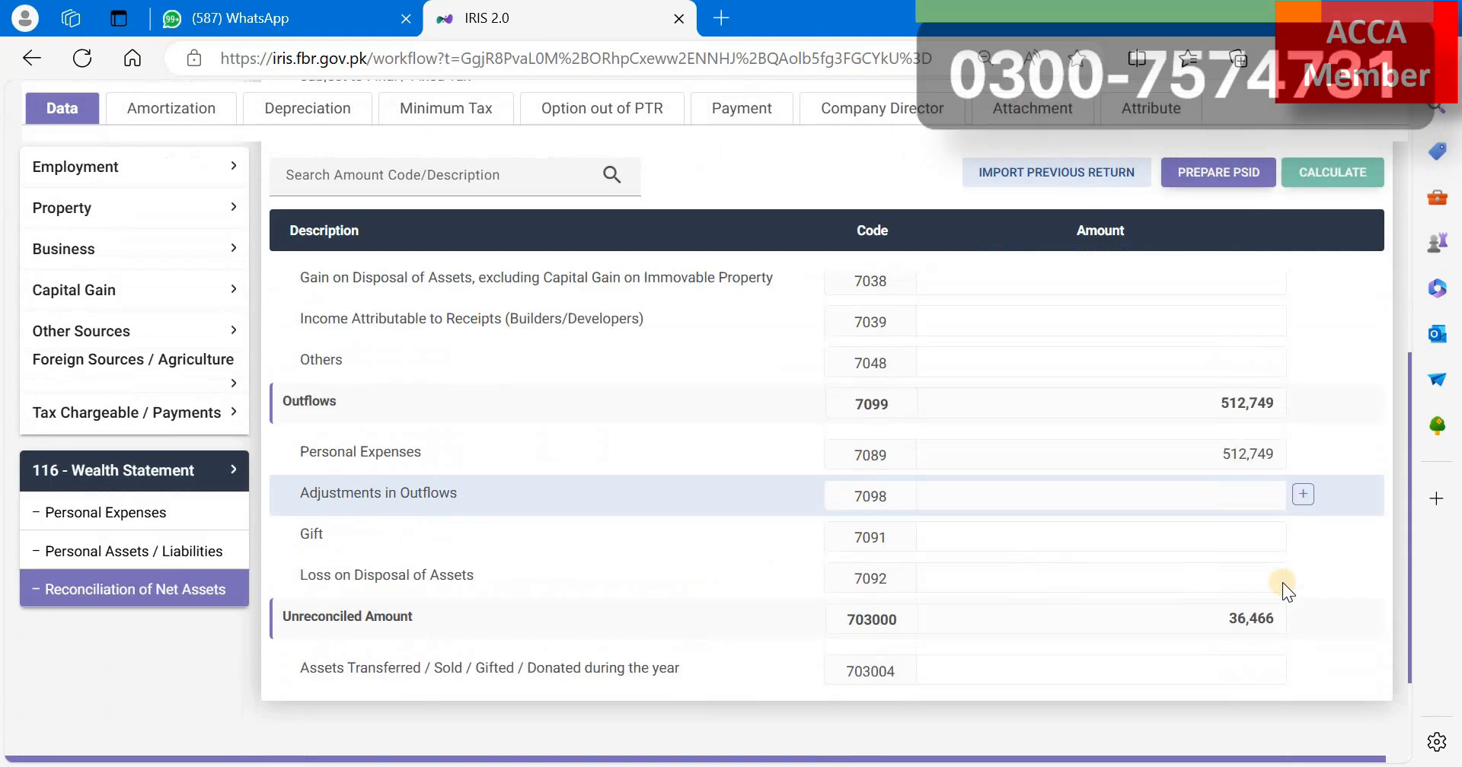
double_click(1281, 576)
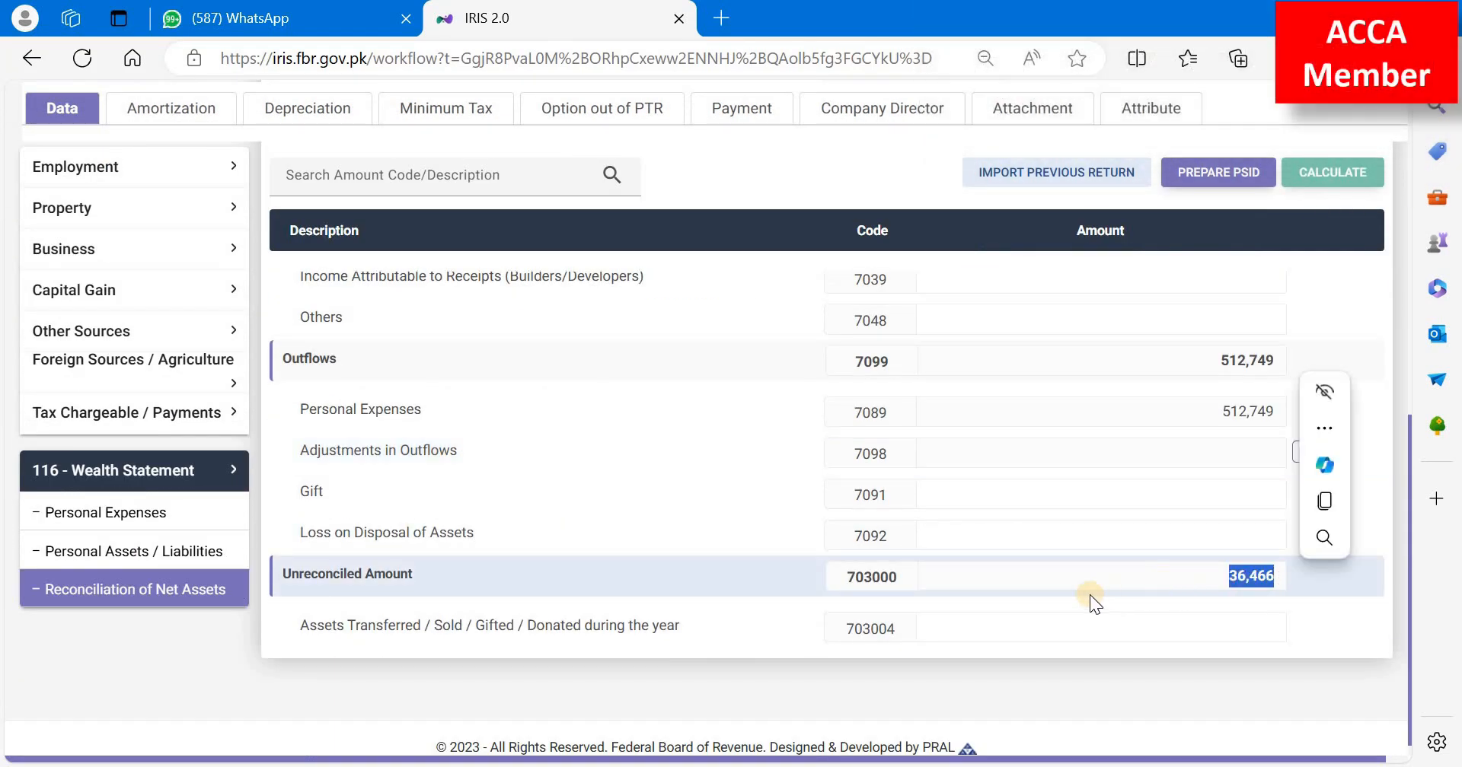
scroll(973, 591, up, 10)
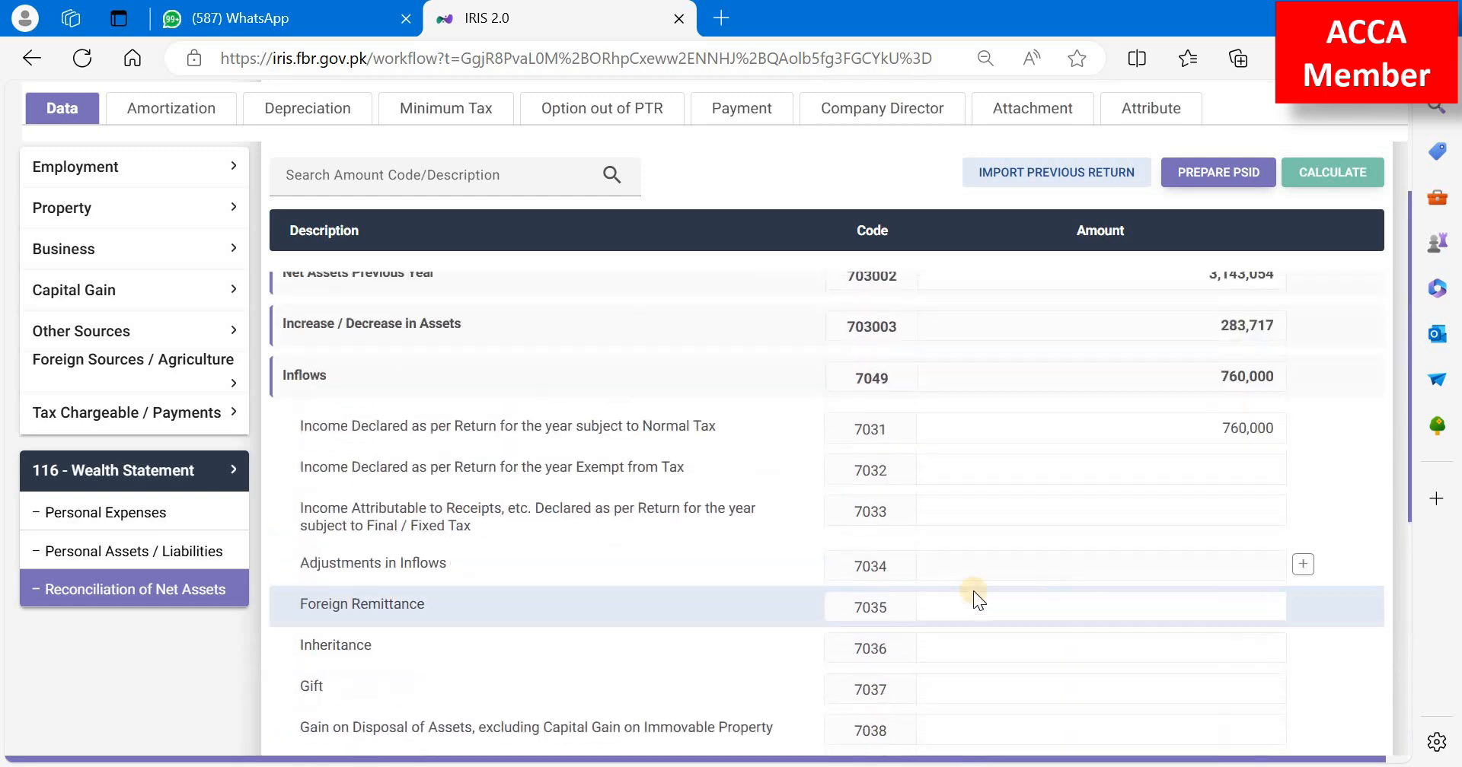
Step: Switch back to Excel's WR sheet and inspect the Wealth Reconciliation column's net wealth closing, opening and difference formulas in F9 to F11
key(alt+Tab)
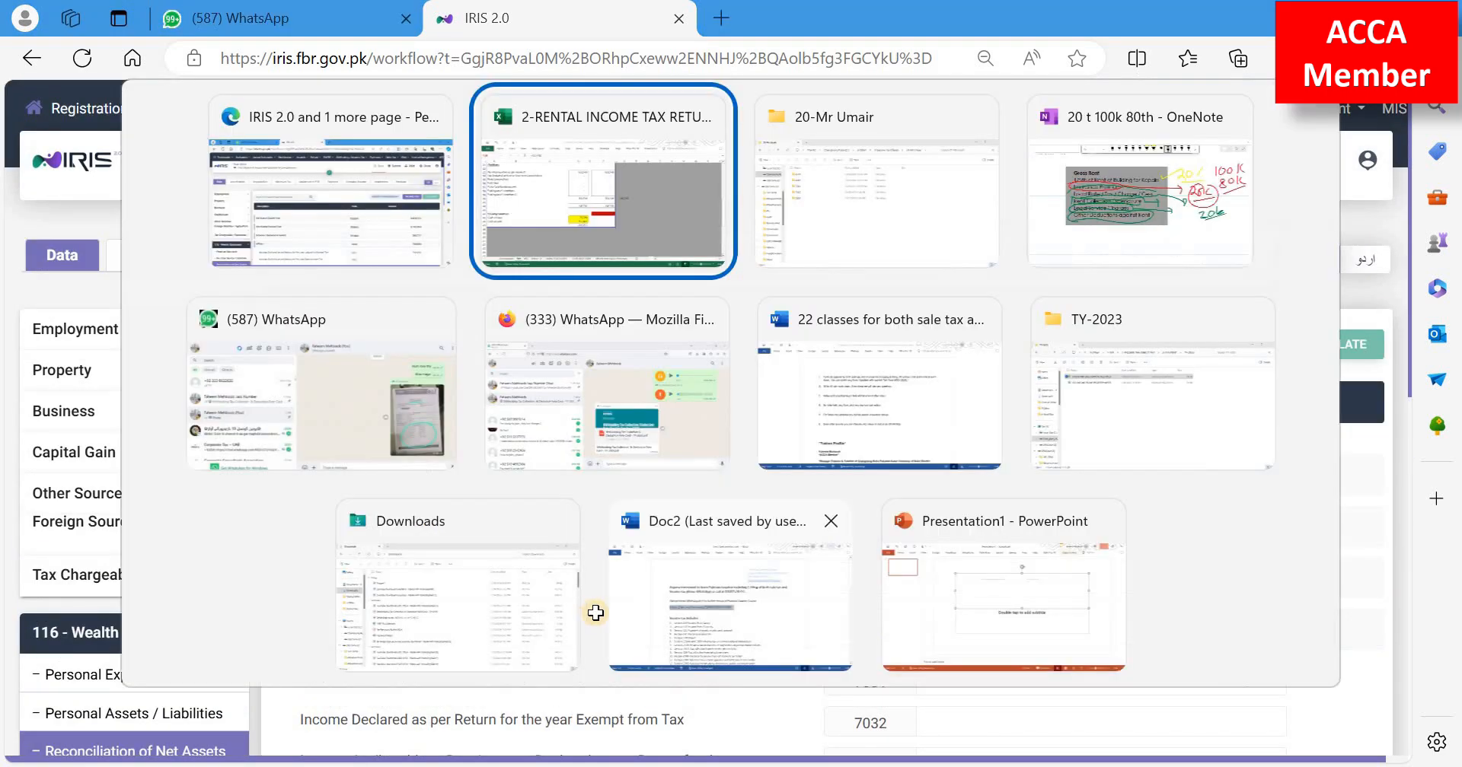
scroll(744, 304, up, 8)
click(742, 199)
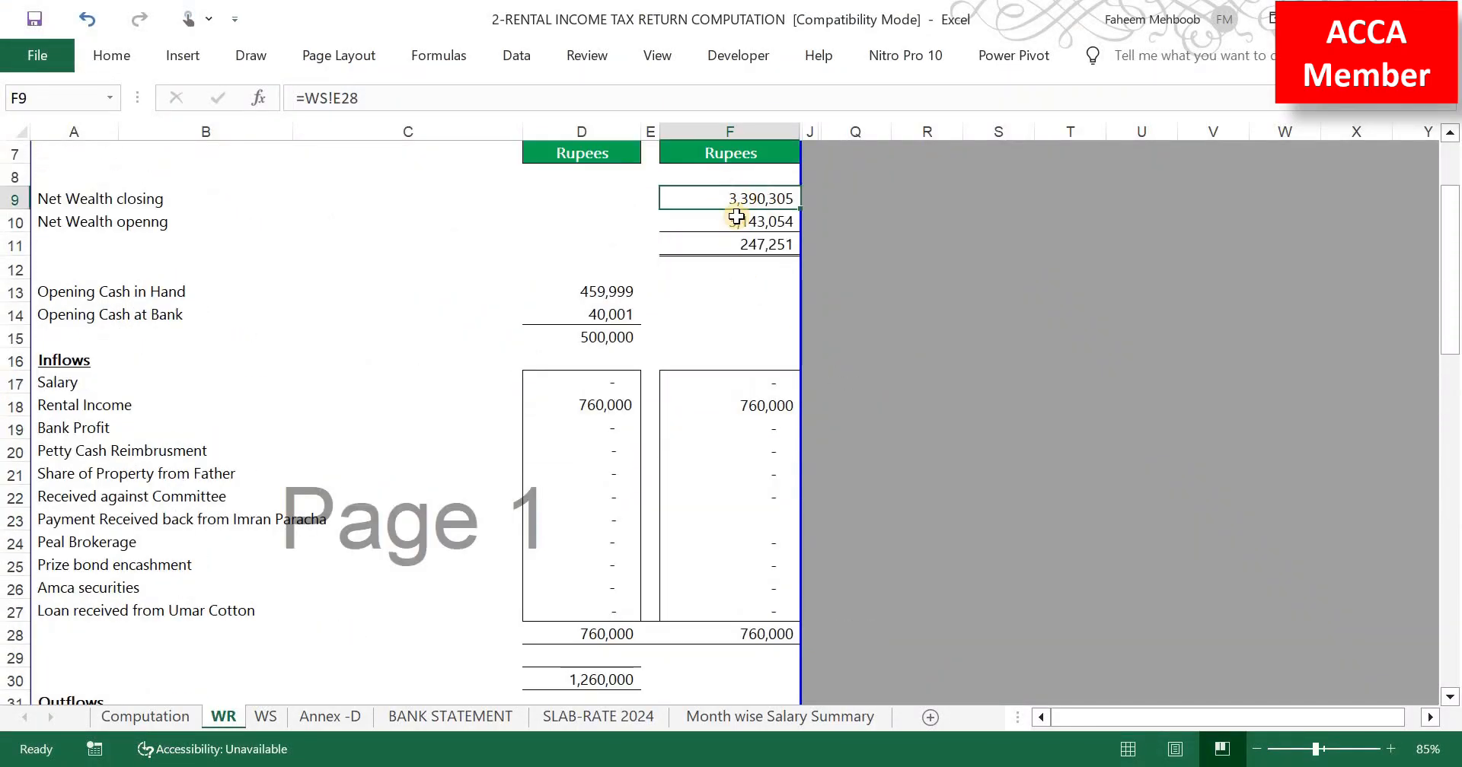
scroll(750, 190, up, 3)
click(752, 122)
click(849, 277)
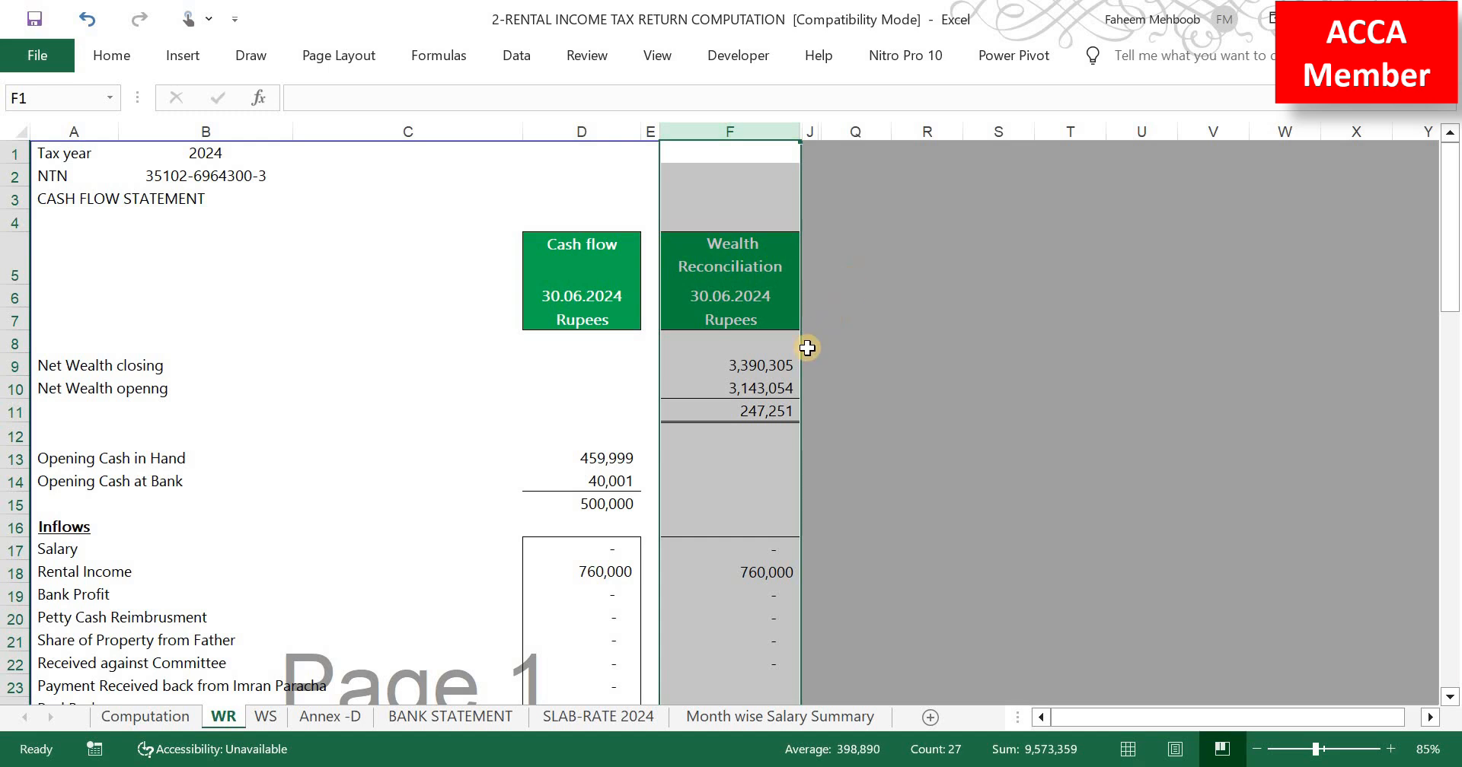
click(770, 366)
click(765, 390)
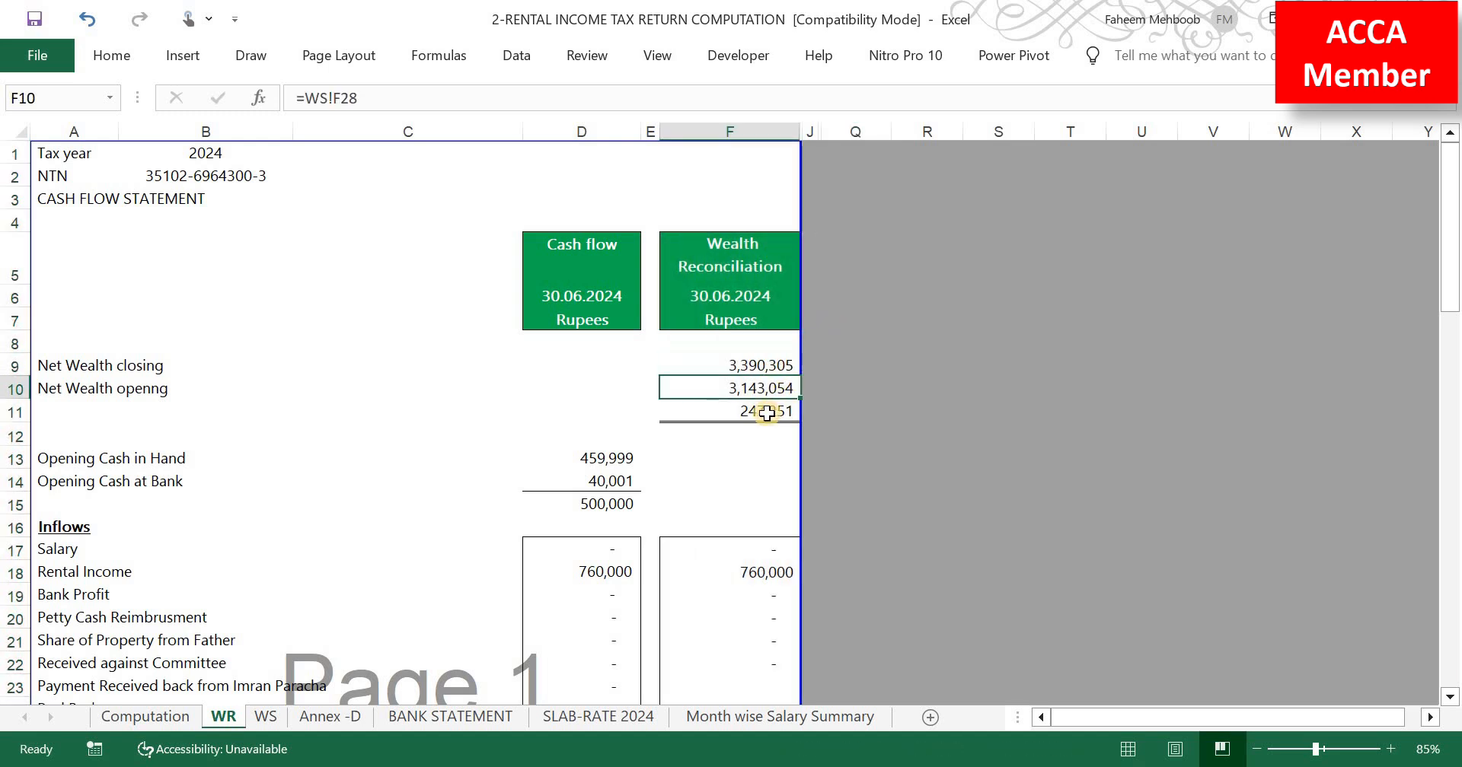
click(772, 412)
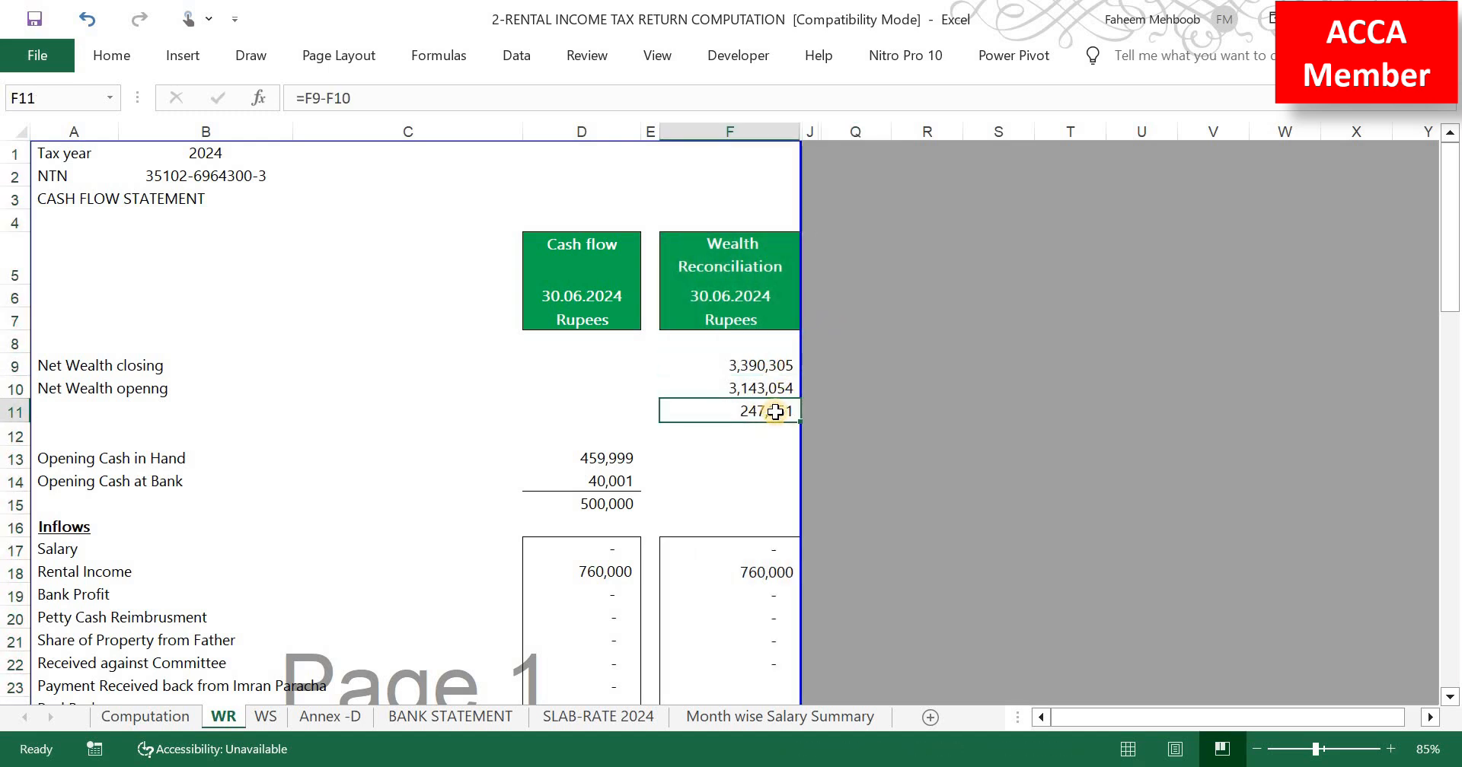
Step: Trace the opening cash in hand and at bank on WR to the 30.06.2023 balances in F15:F16 on the WS sheet
click(613, 458)
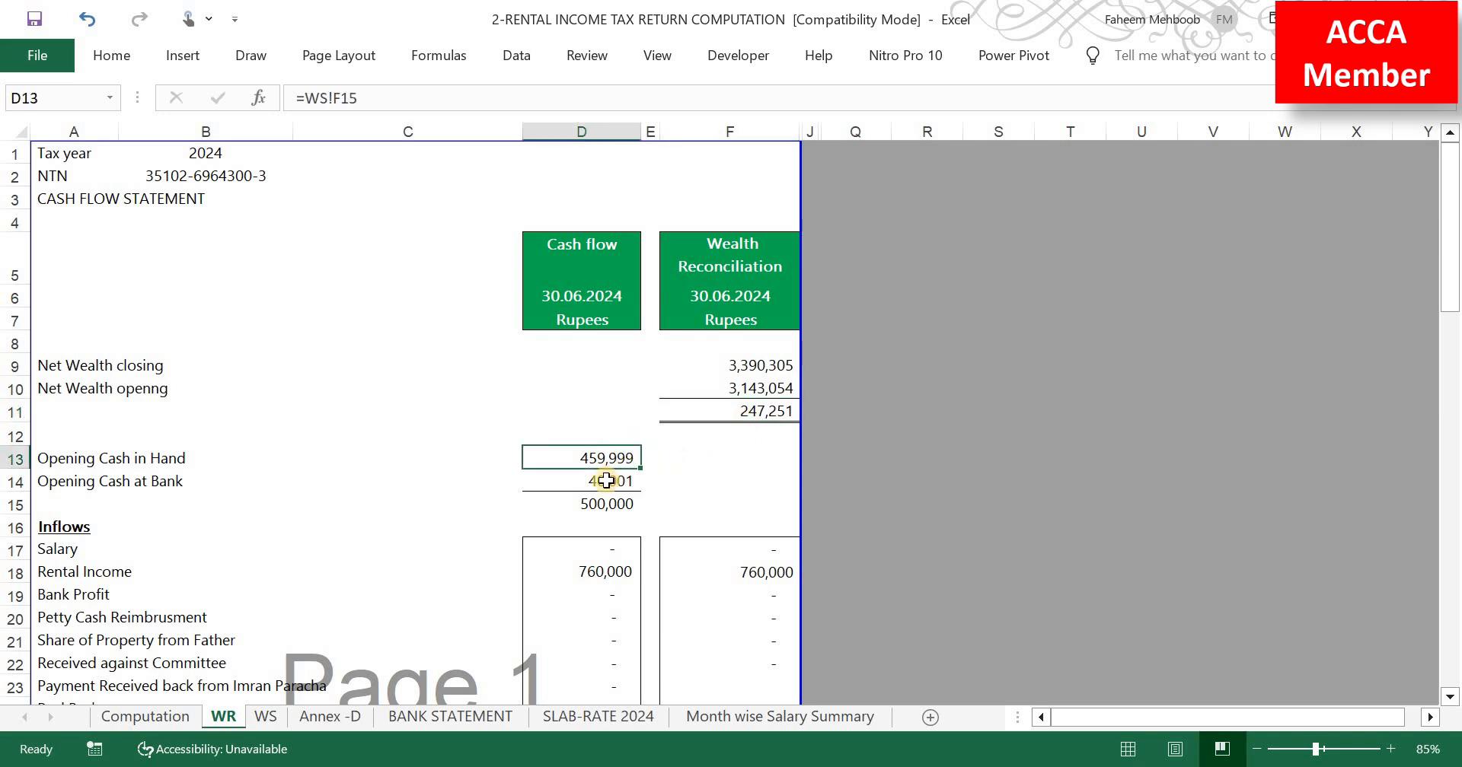
click(265, 717)
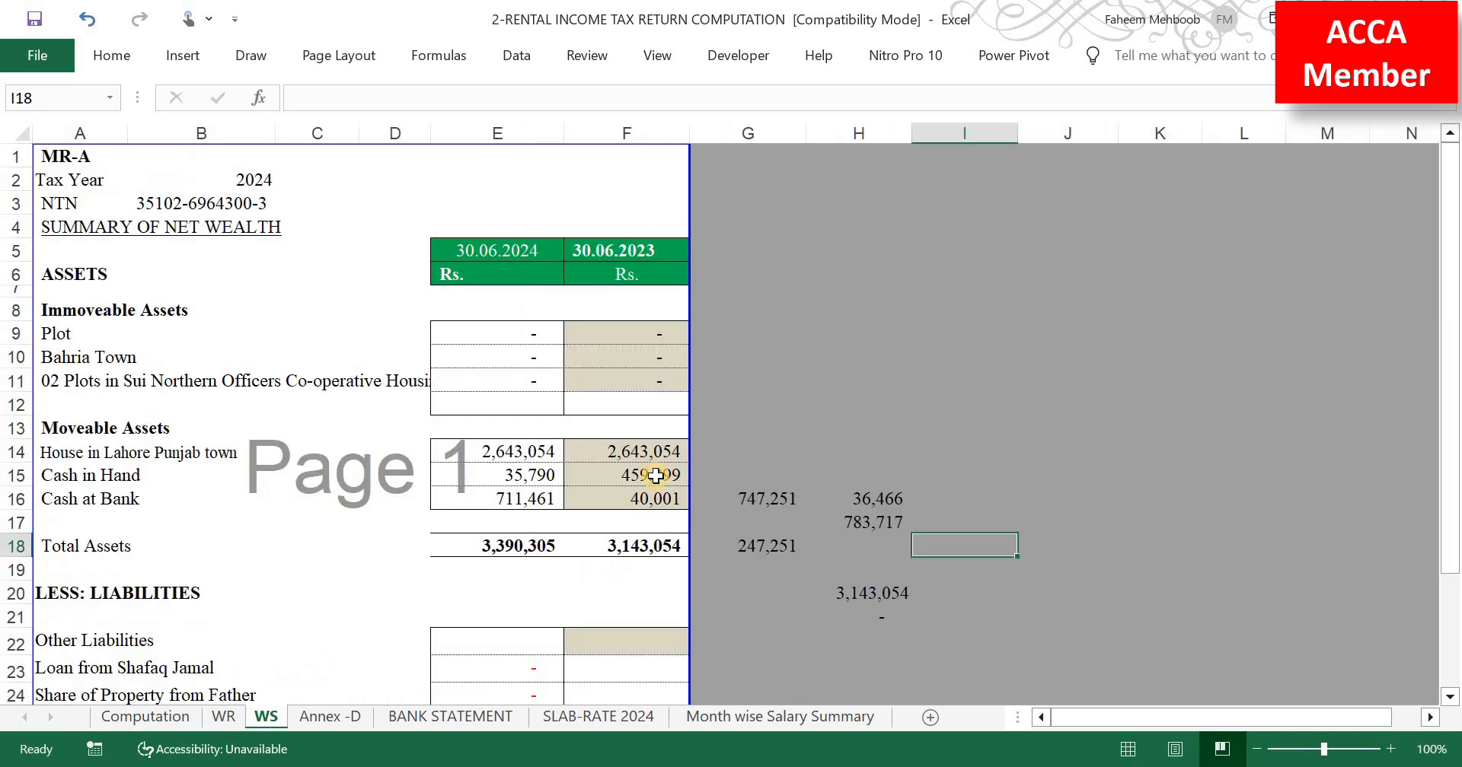
click(654, 497)
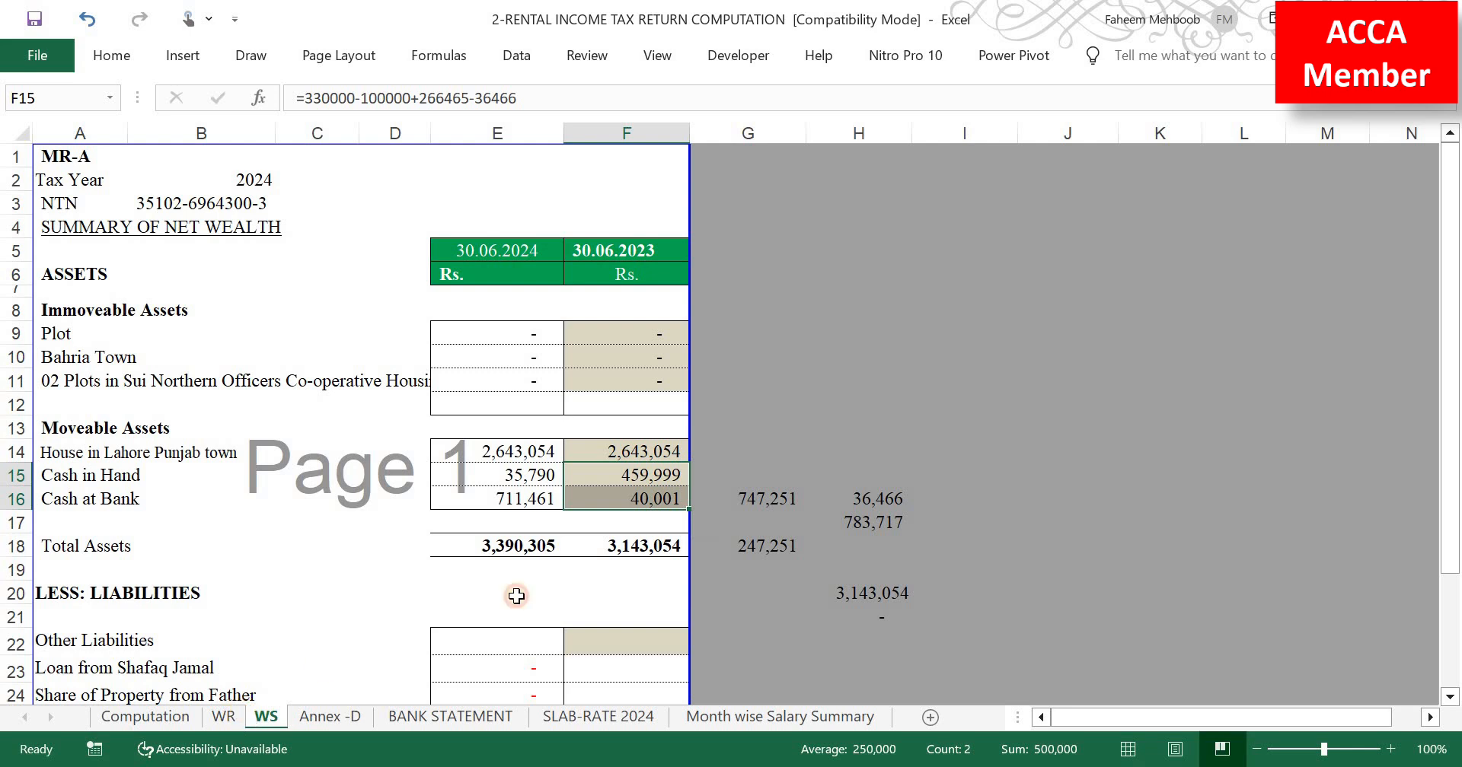
key(ctrl+Page_Up)
Step: Compare the Rental Income inflow in D18 on WR with the net rent total in J20 on the Computation sheet
scroll(595, 569, down, 2)
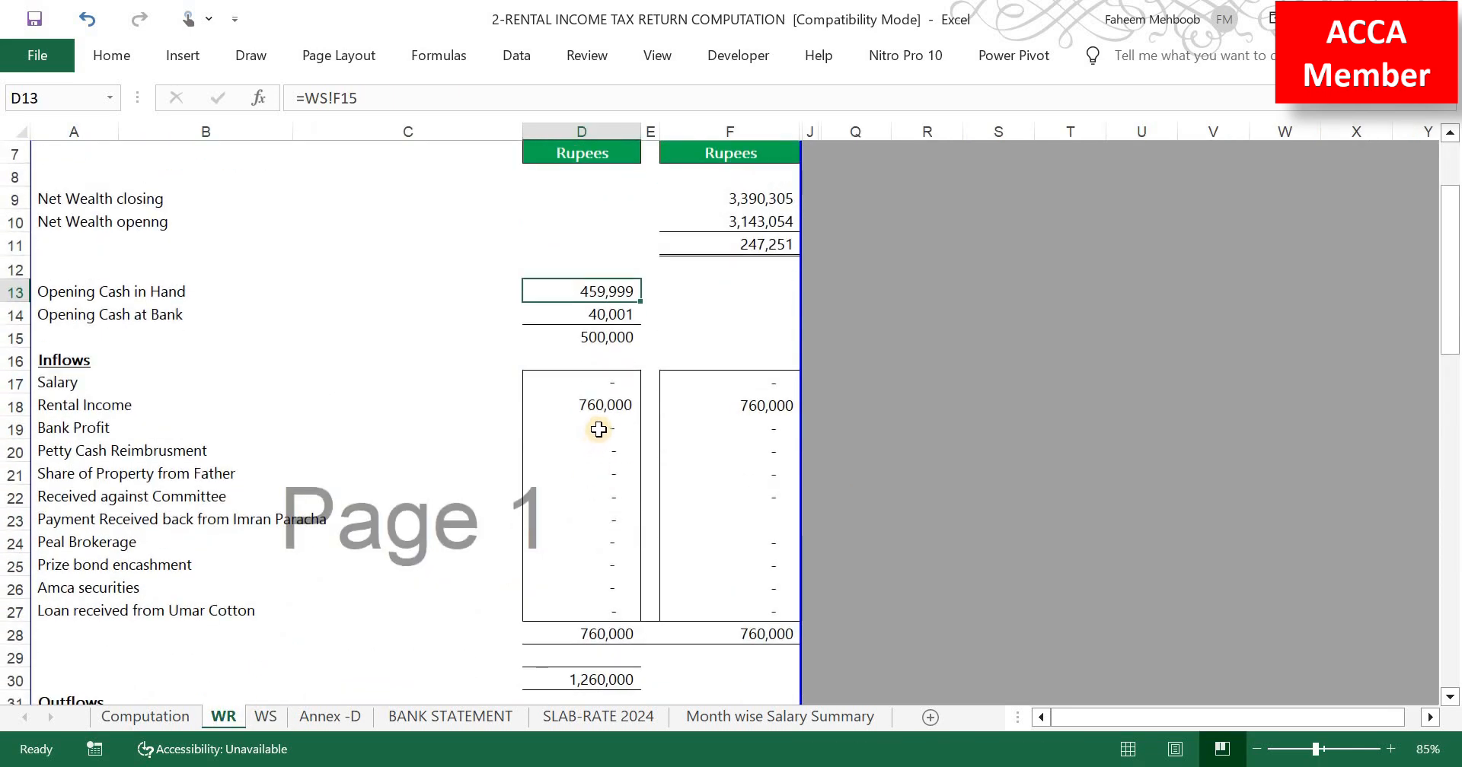
click(602, 405)
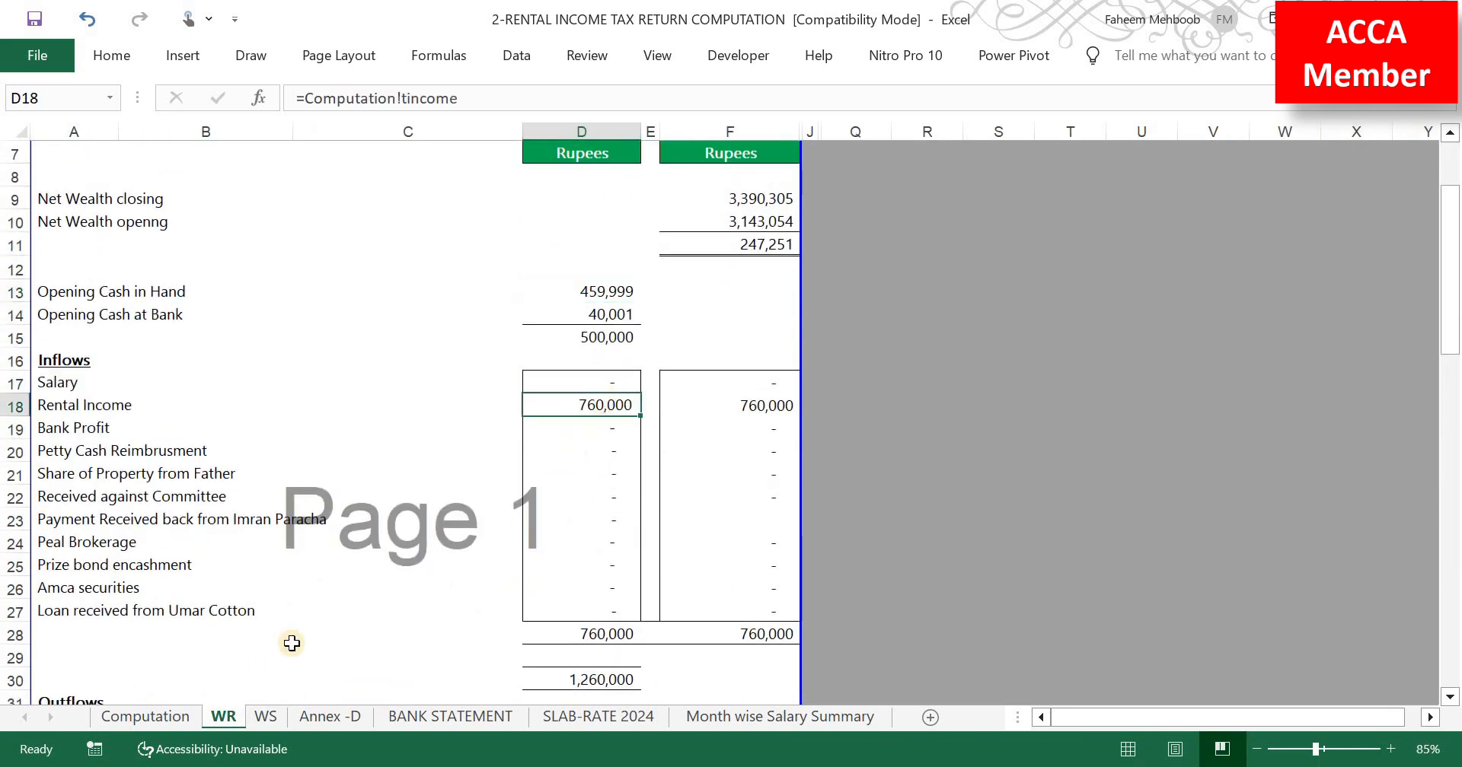
click(144, 716)
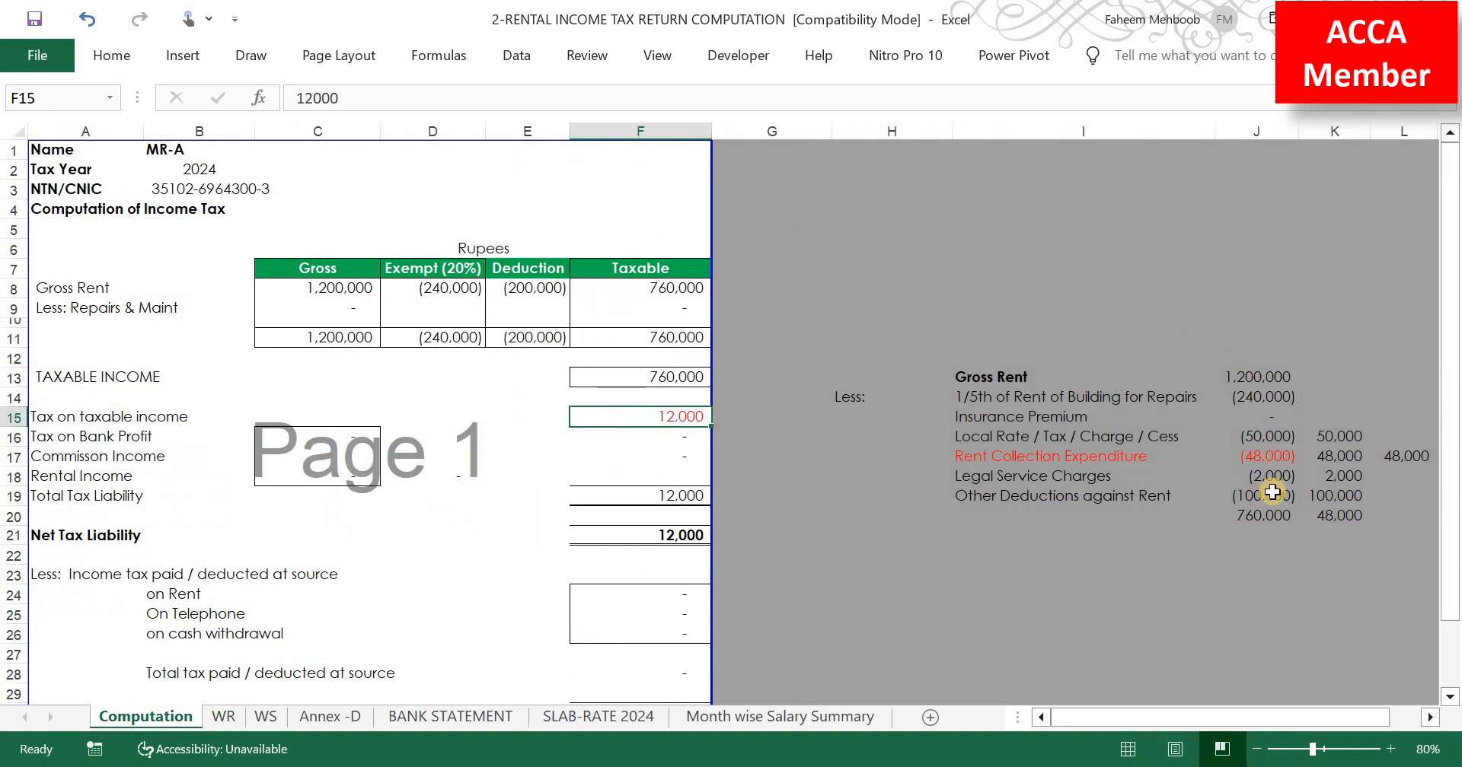
click(1235, 521)
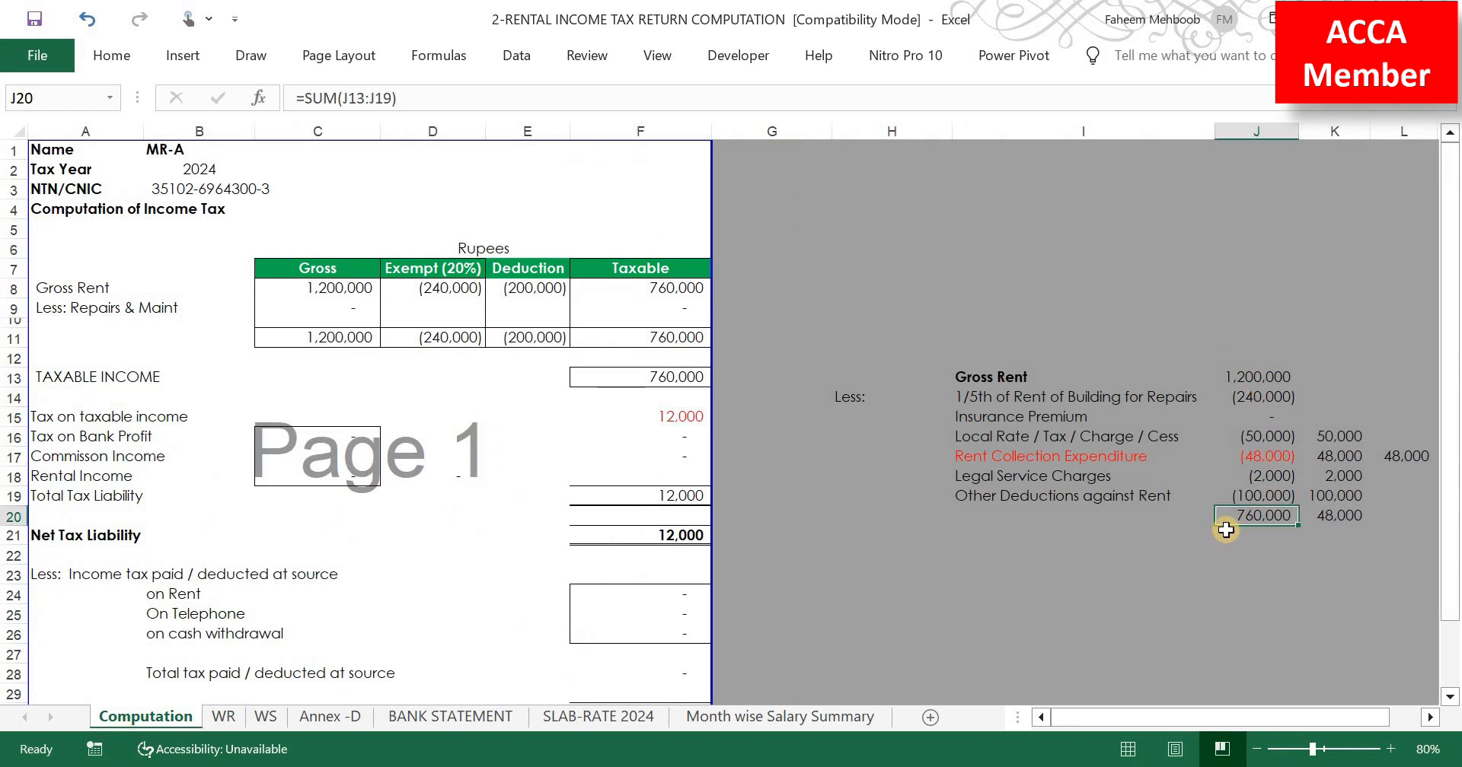
Step: Trace the personal expenses in D33 on WR to Annex -D and review its expense items down to the net total
click(223, 716)
scroll(568, 495, down, 4)
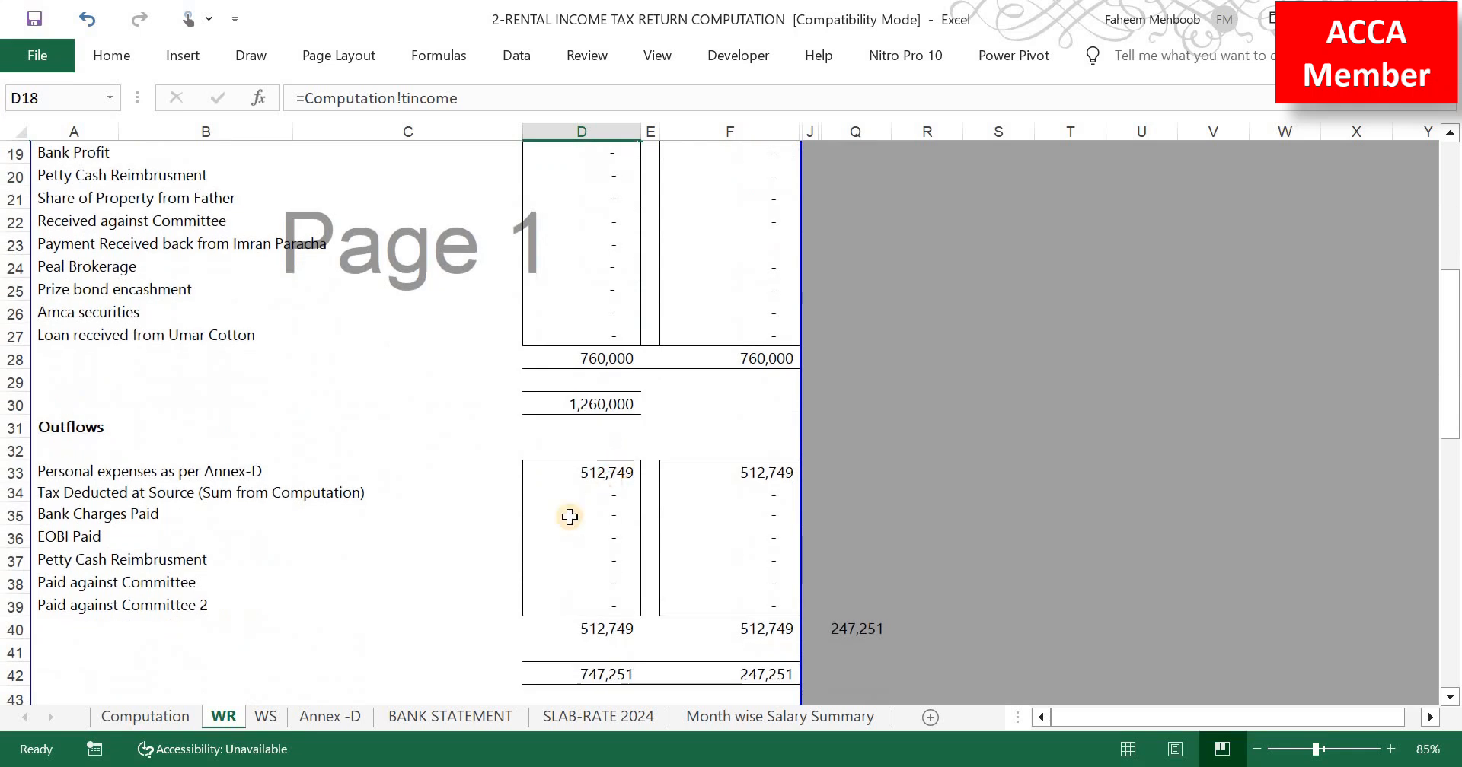
click(609, 474)
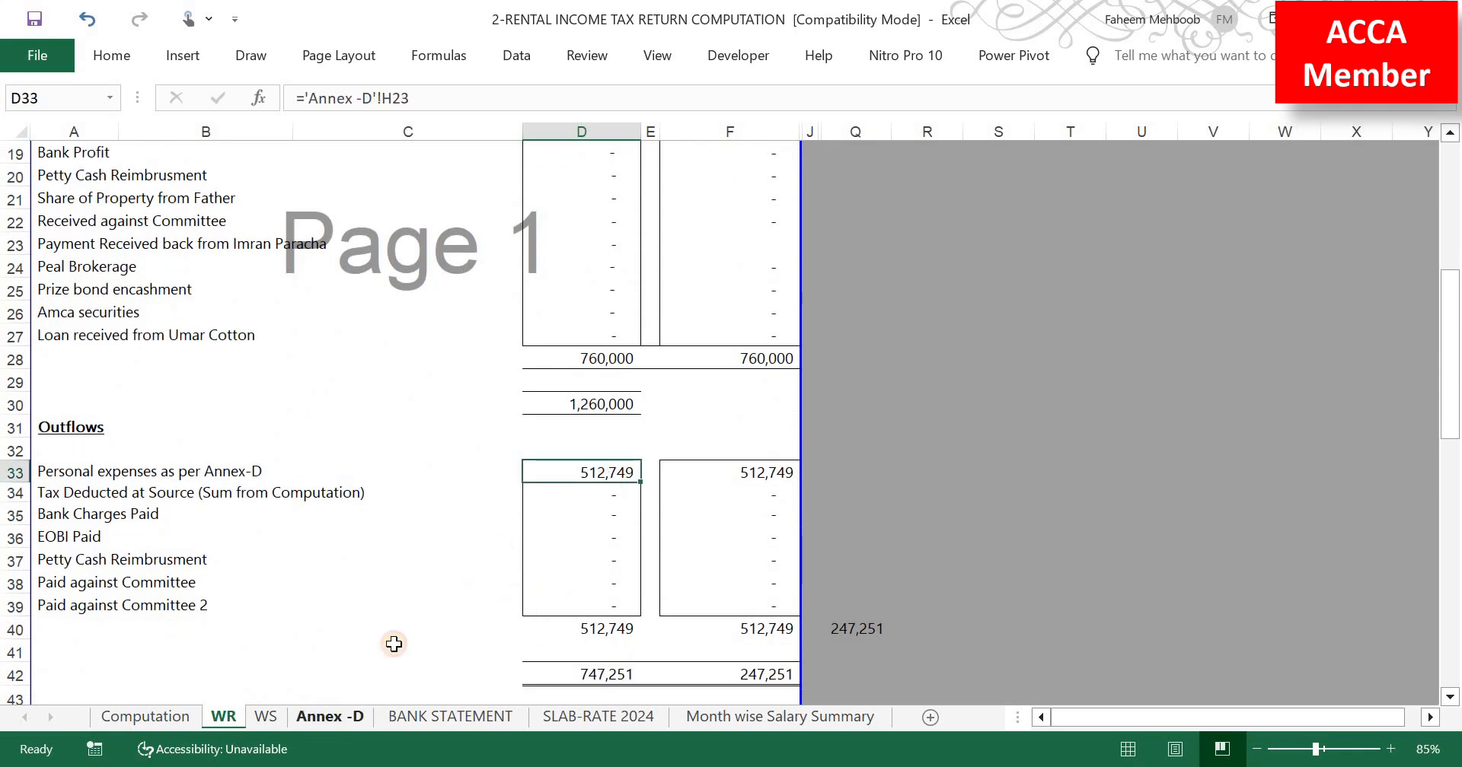
key(ctrl+bracketleft)
scroll(685, 426, up, 8)
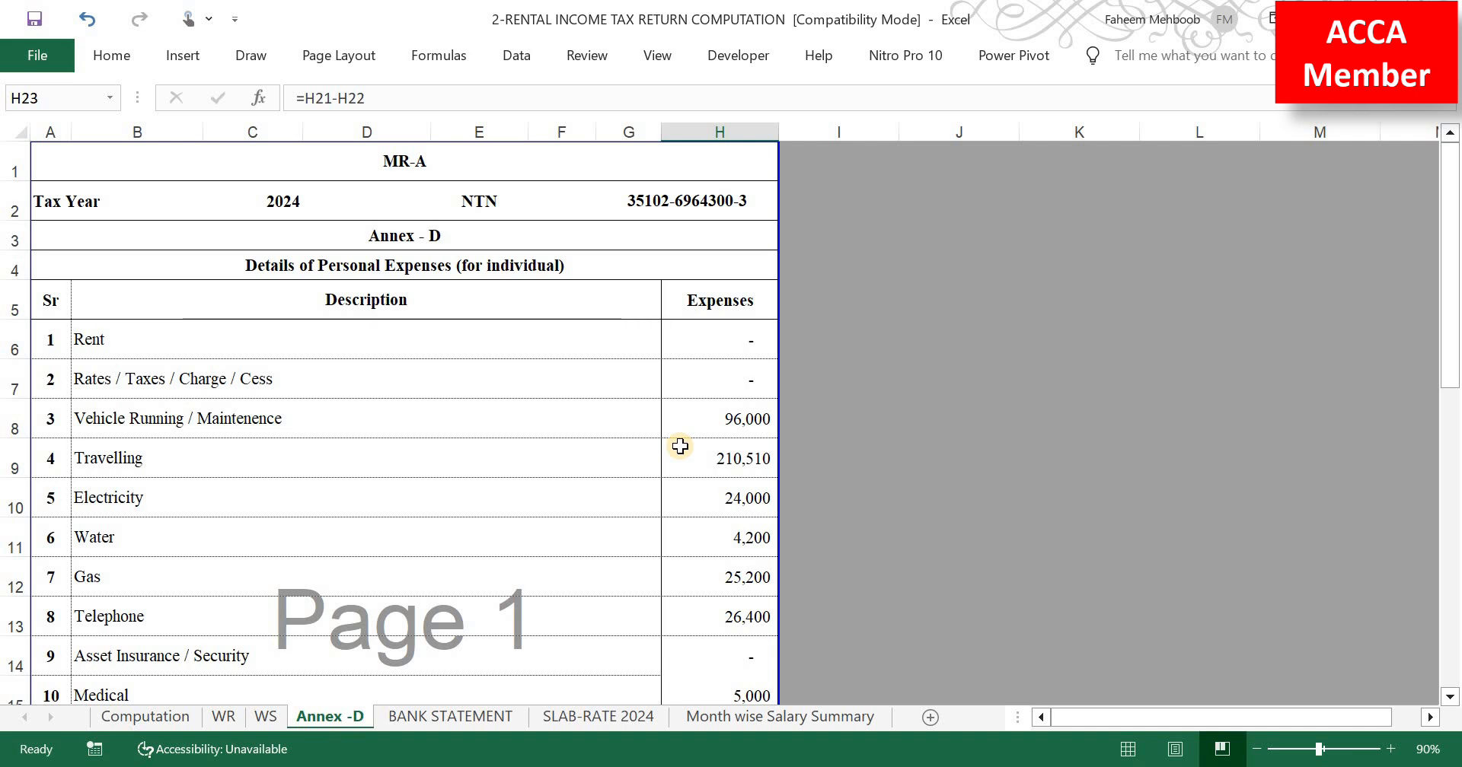
click(734, 430)
click(735, 501)
scroll(533, 624, down, 6)
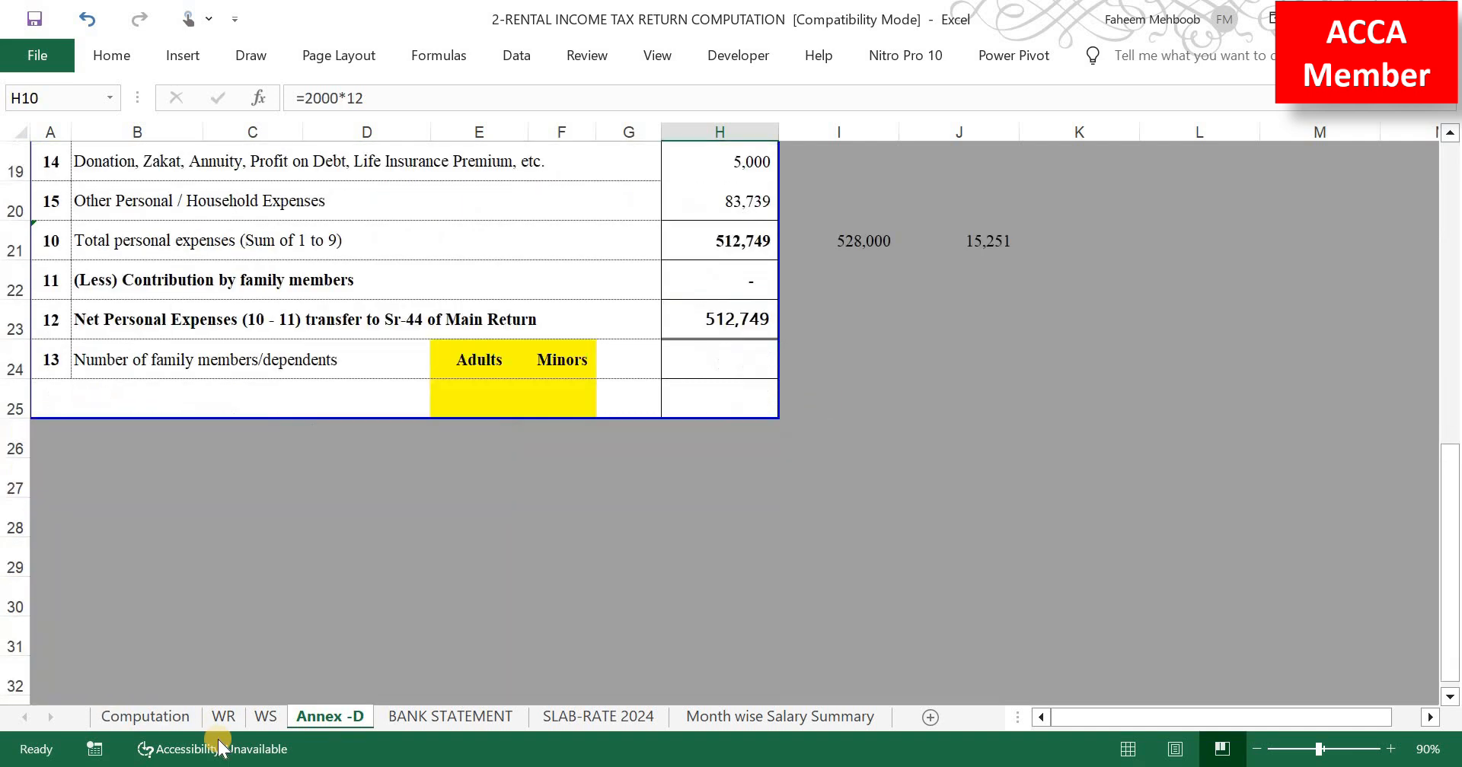
Step: On the WR sheet, review how opening cash, total inflows and total outflows lead to the cash flow balance in D42
click(223, 716)
scroll(580, 575, down, 1)
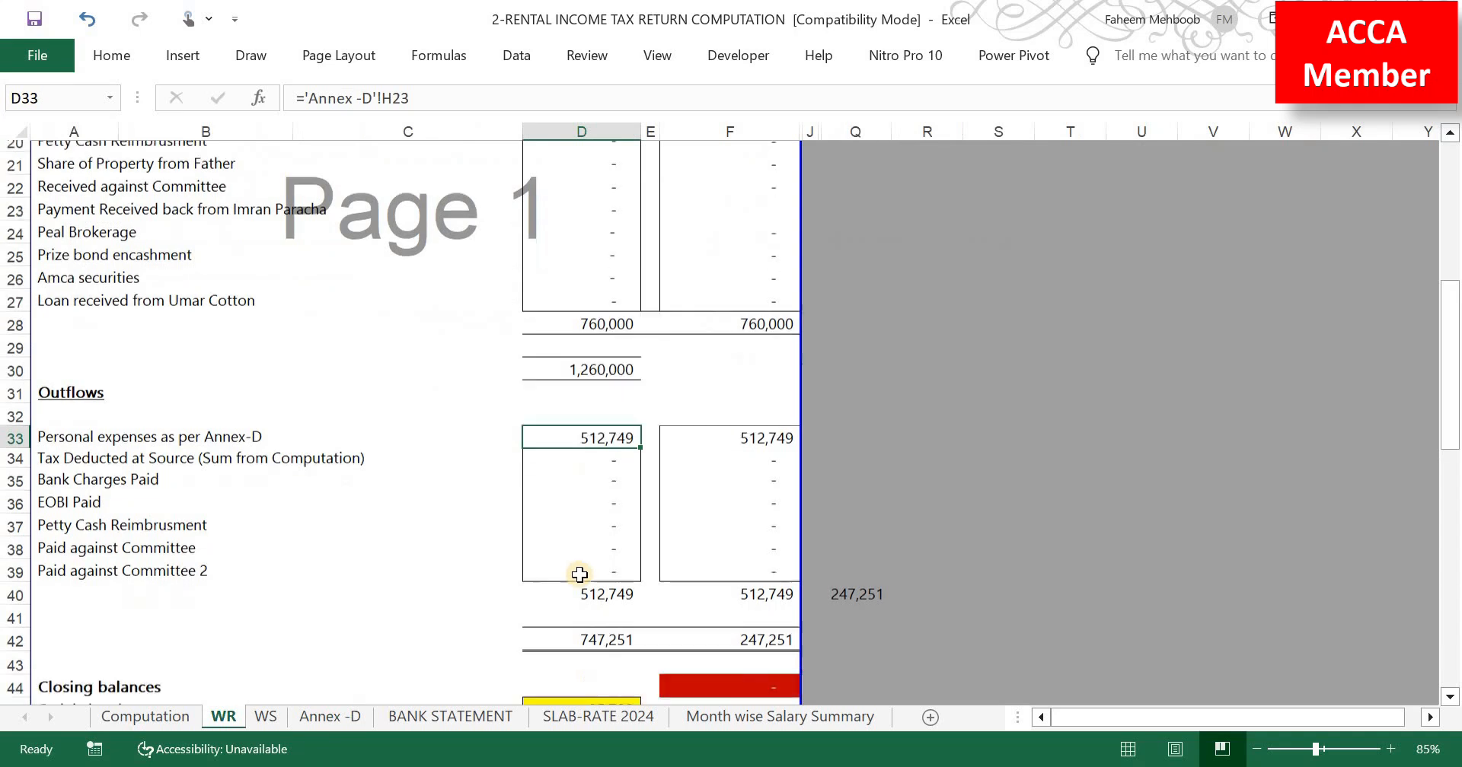
scroll(579, 575, down, 2)
click(593, 537)
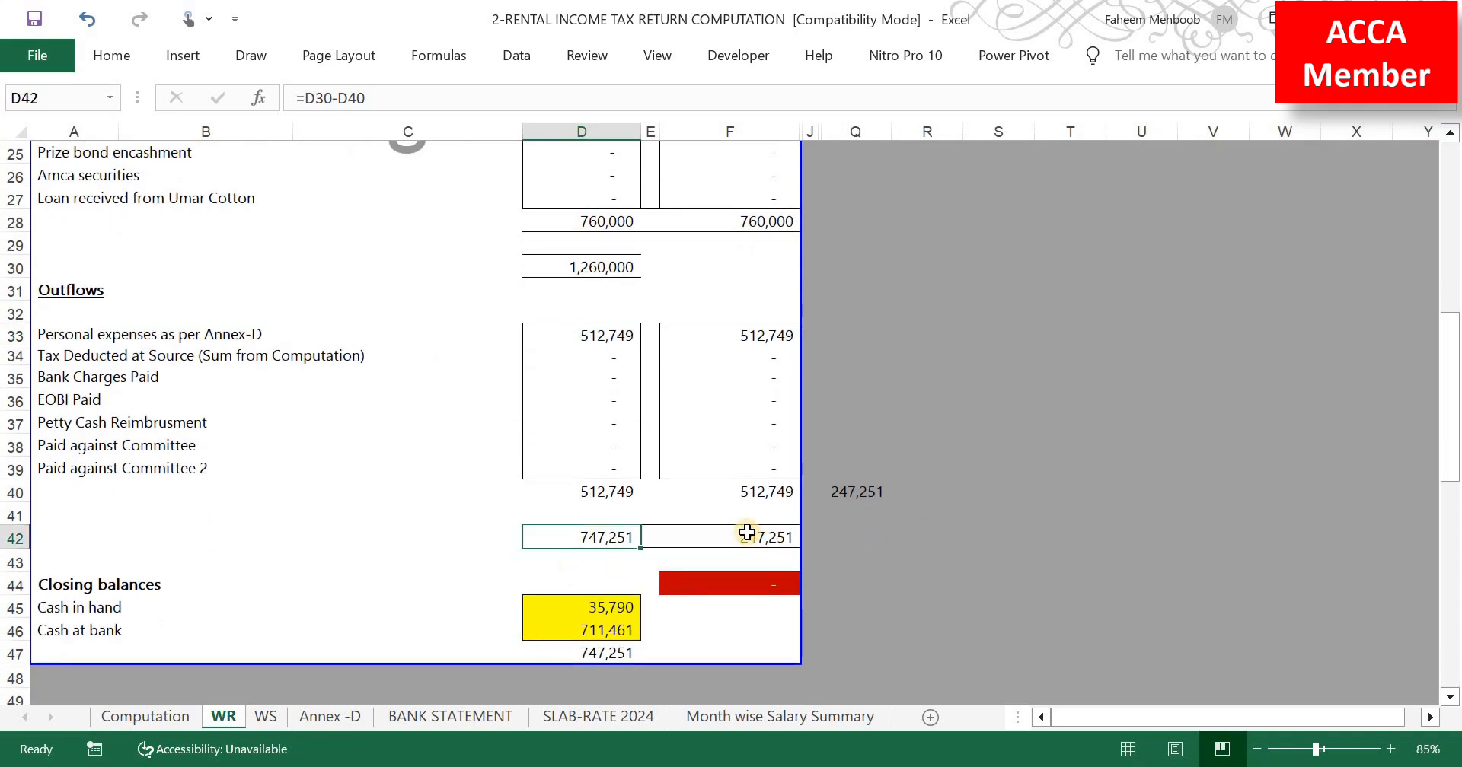
scroll(582, 322, up, 4)
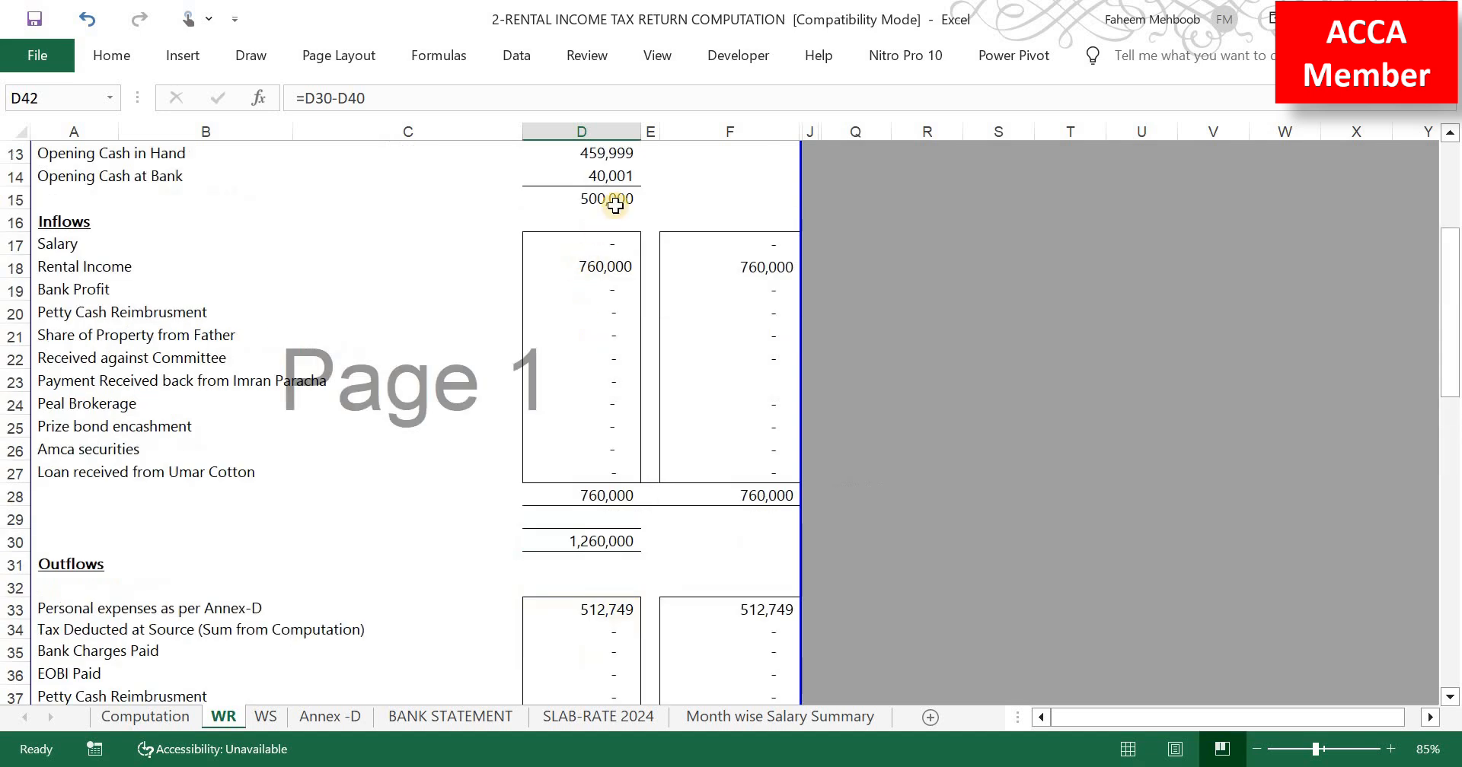
click(613, 199)
click(622, 503)
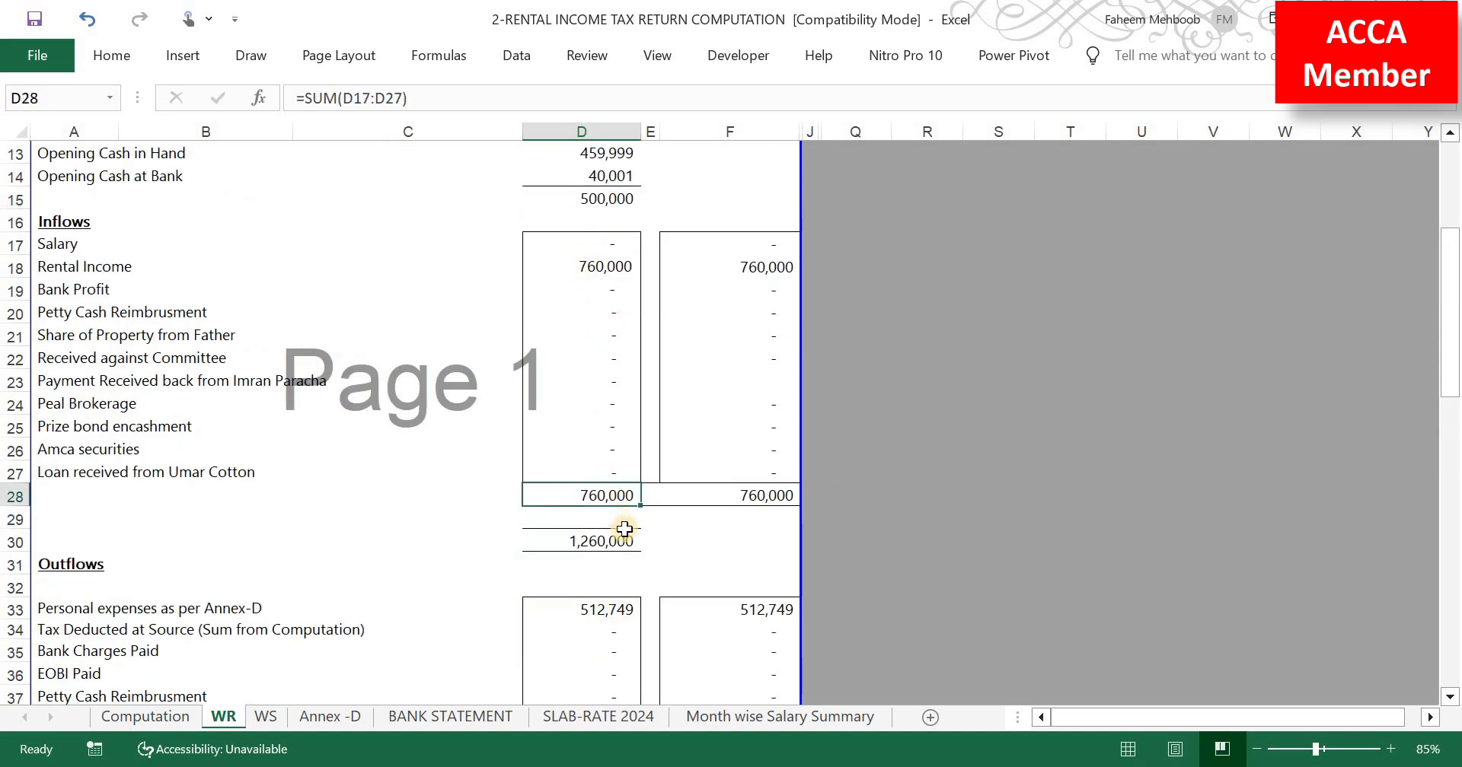
scroll(624, 531, down, 3)
click(633, 495)
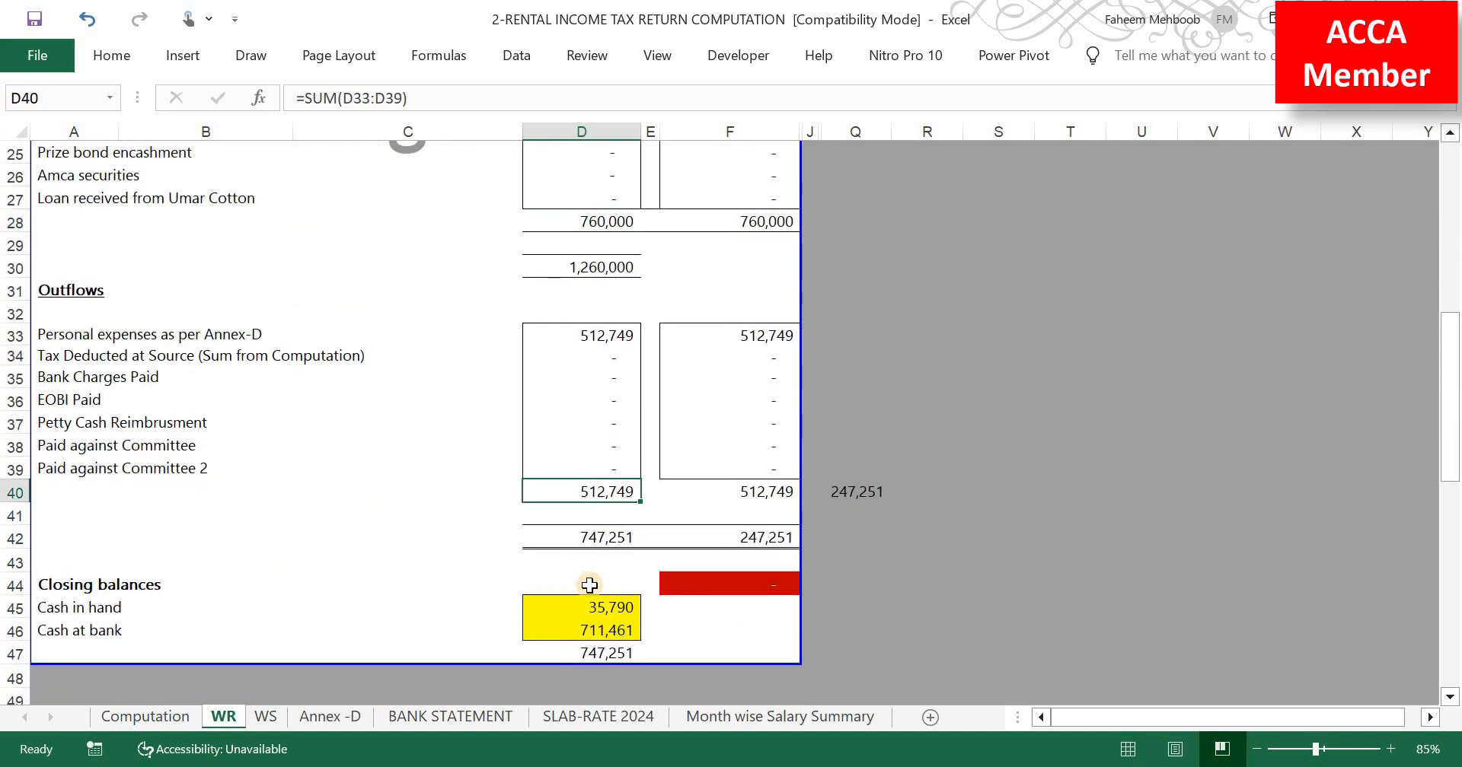
key(Down)
key(Down)
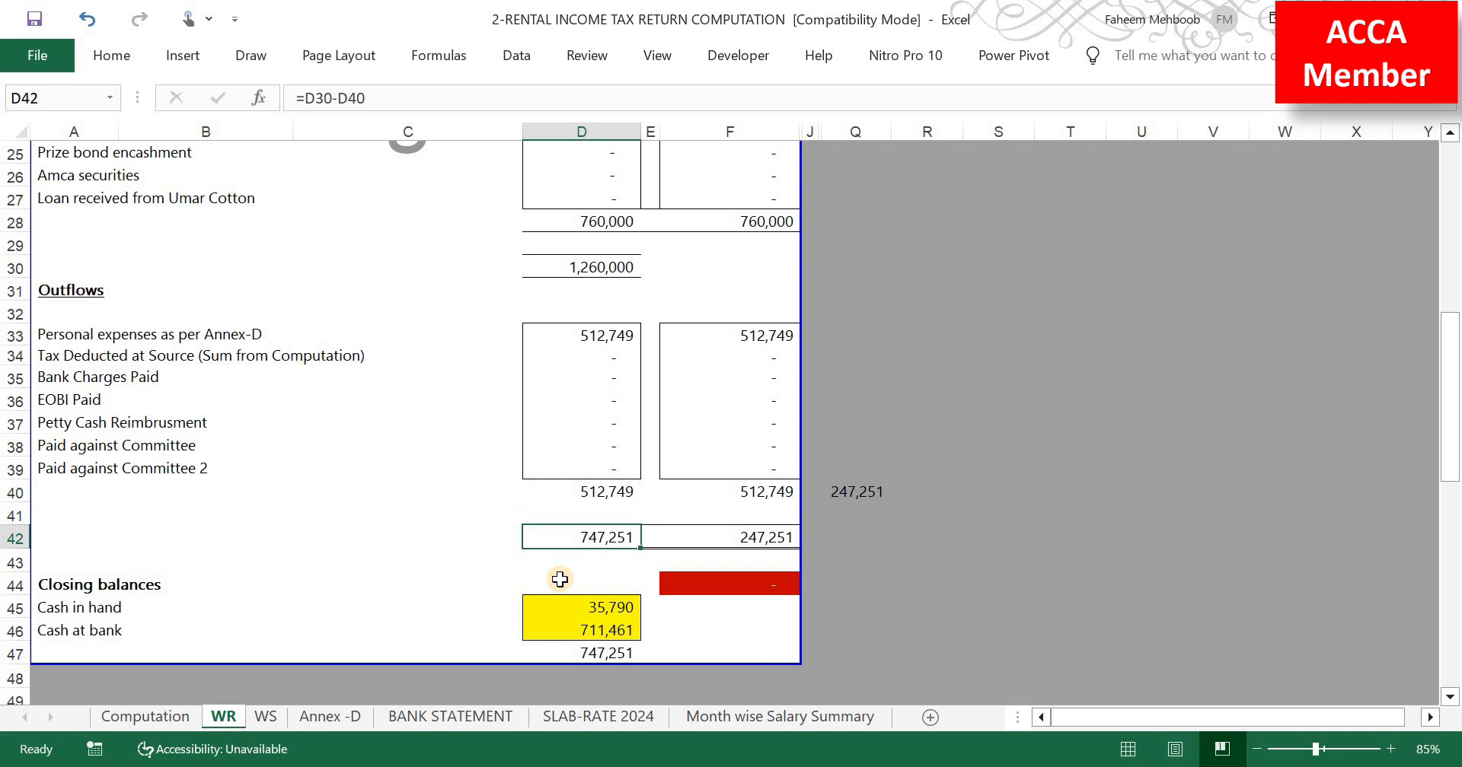
Step: Check the closing cash at bank on WR against D5 on the BANK STATEMENT sheet, and inspect the cash in hand formula in D45
click(609, 654)
key(Up)
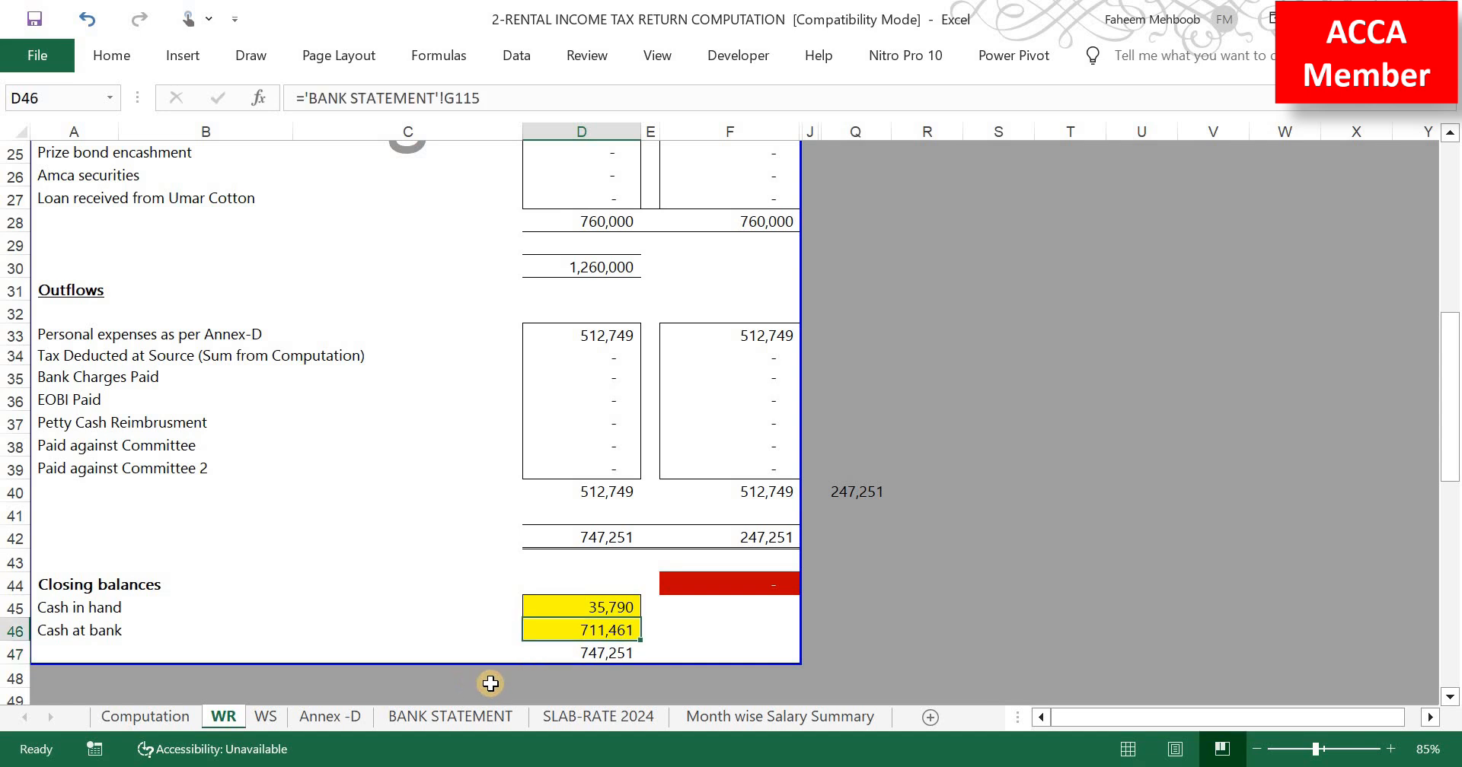
click(454, 716)
click(860, 241)
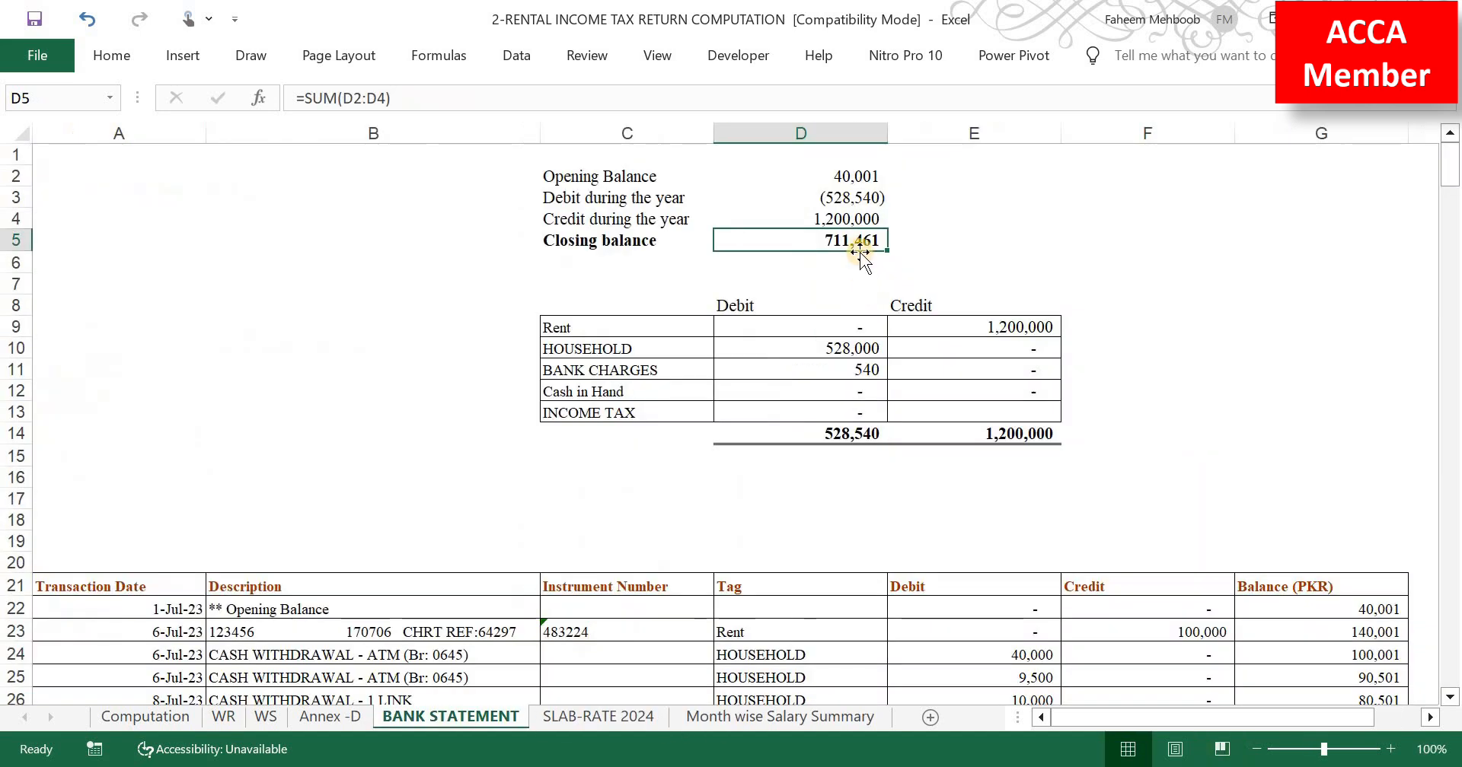
click(224, 716)
key(Up)
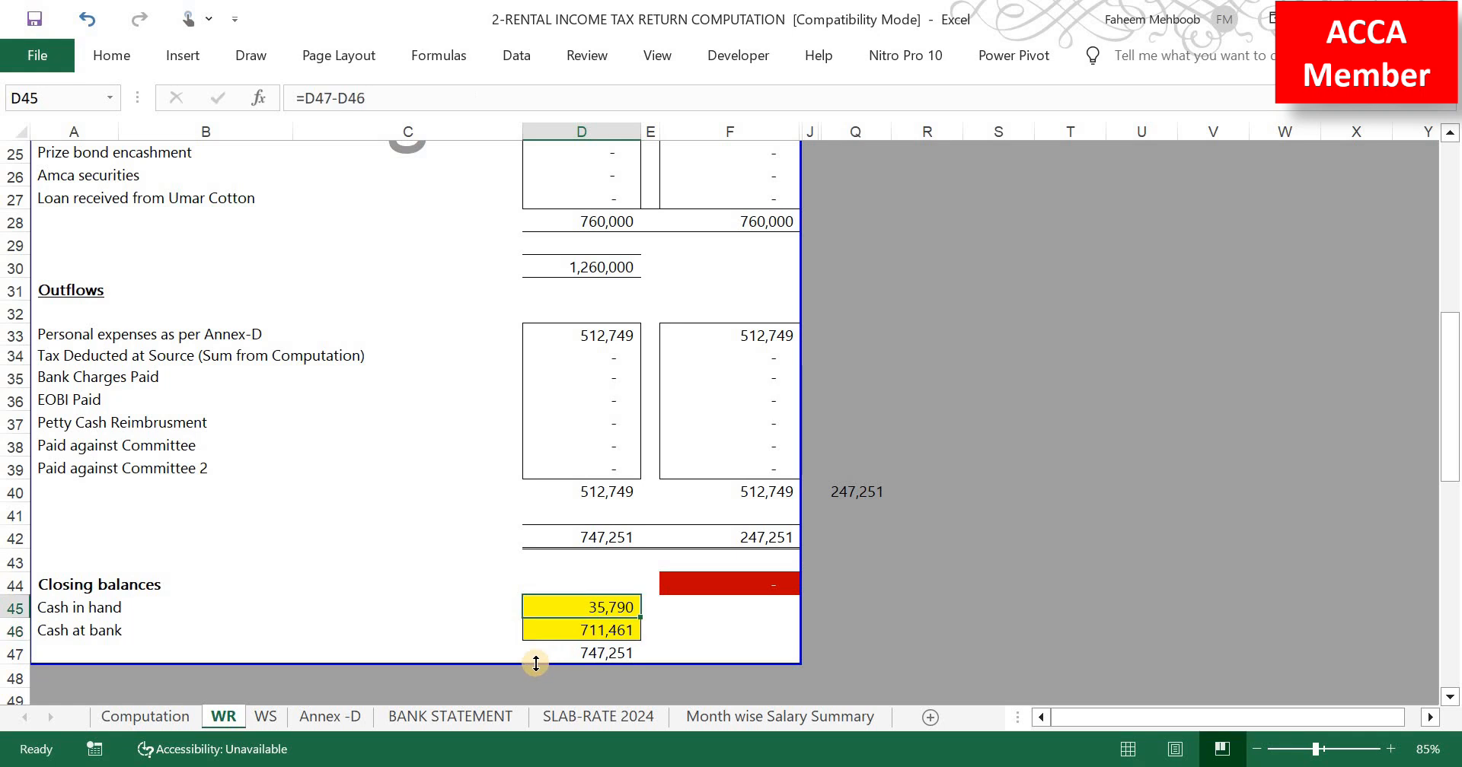
Step: On the WS sheet, inspect the 2023 and 2024 formulas for the House in Lahore Punjab town in F14 and E14
click(268, 716)
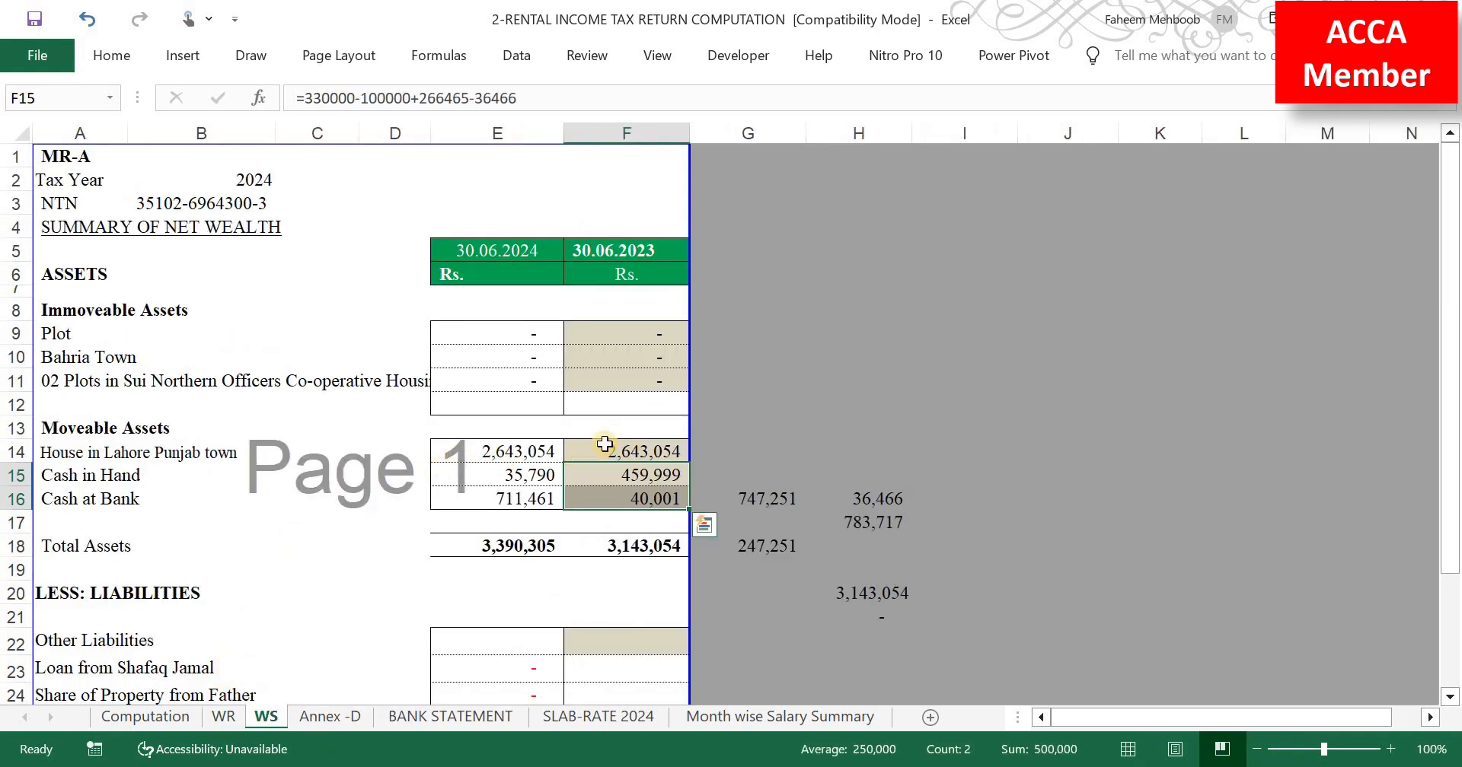
key(Up)
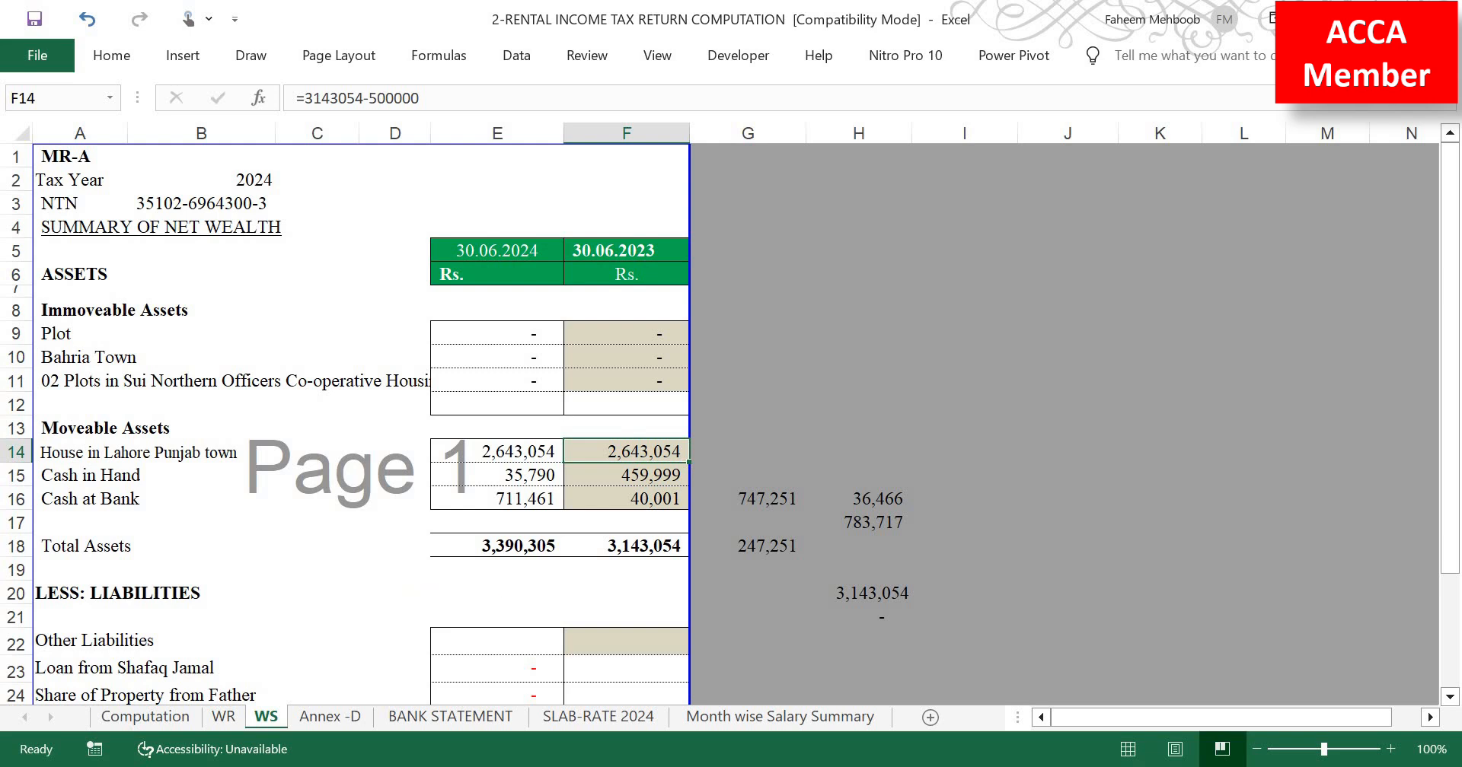
key(alt+Tab)
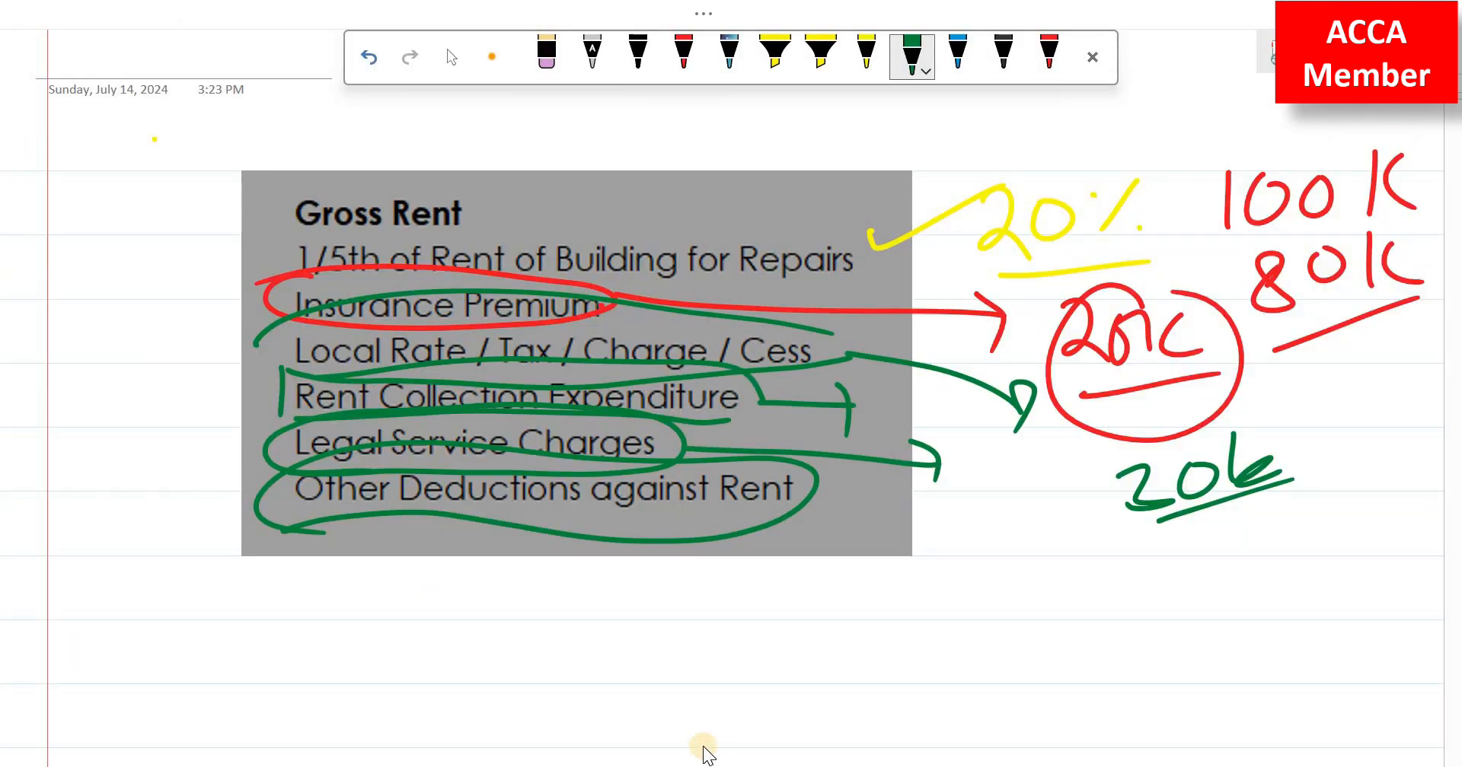
key(alt+Tab)
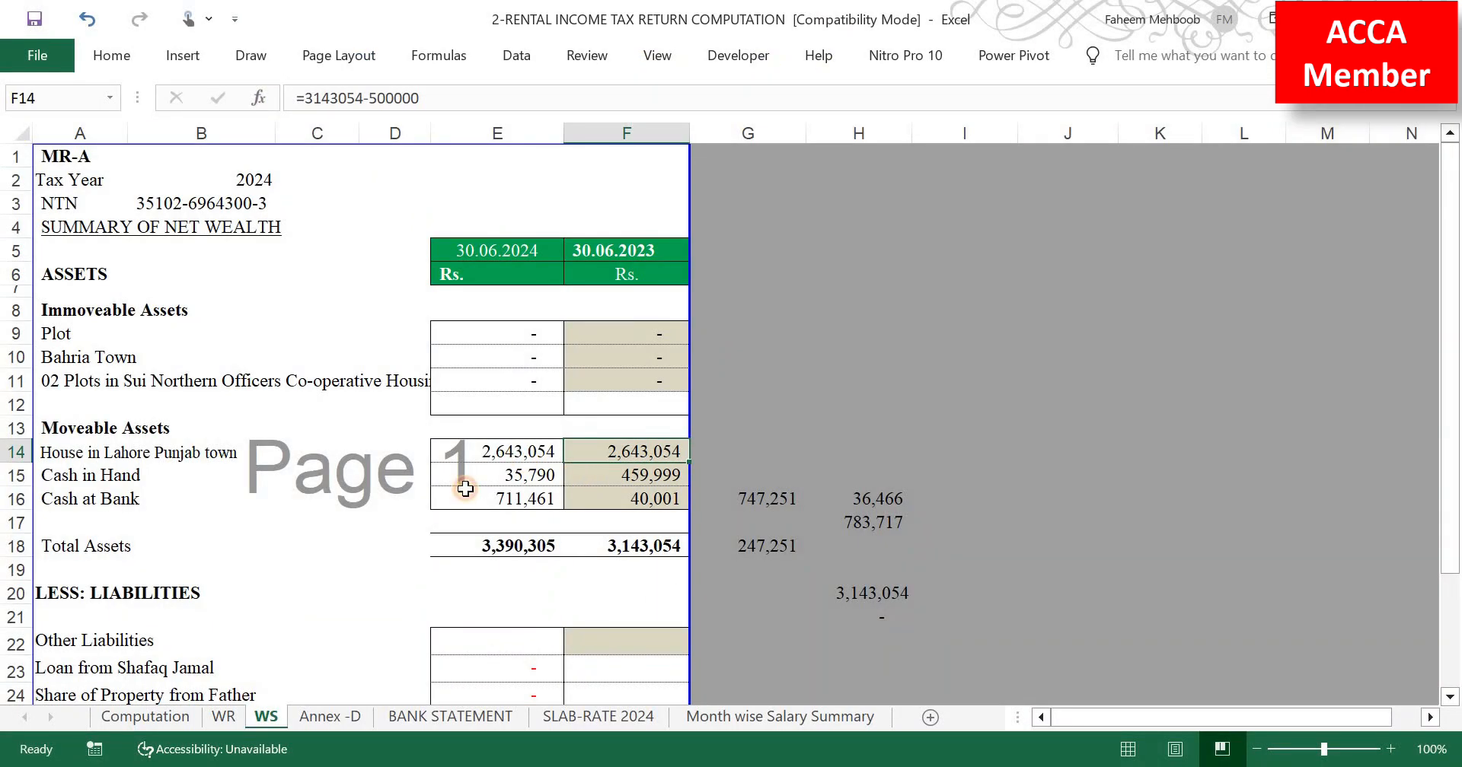
key(Left)
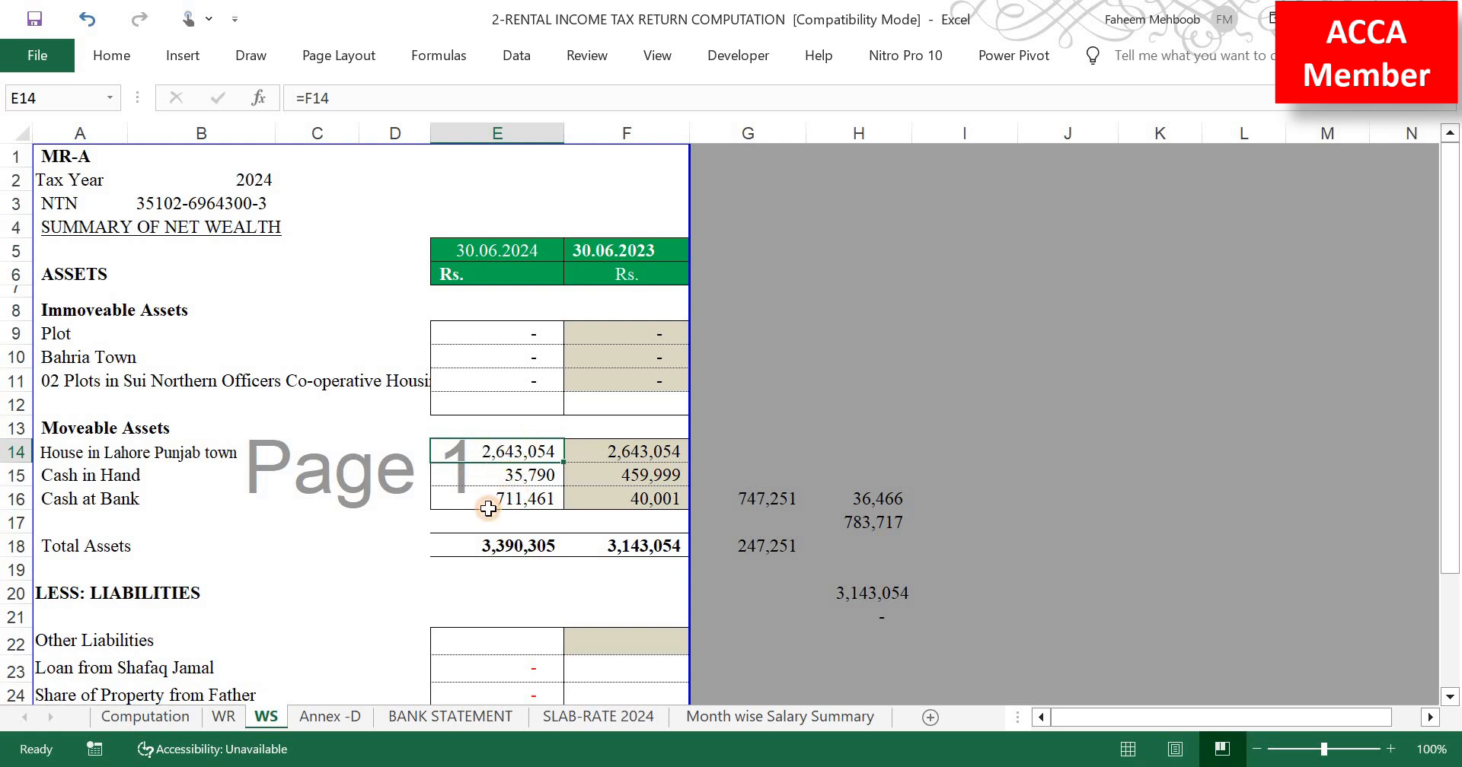
Step: On the WS sheet, trace the 2024 Cash in Hand in E15 to its source on WR and inspect the Cash at Bank formula in E16
key(Down)
key(ctrl+bracketleft)
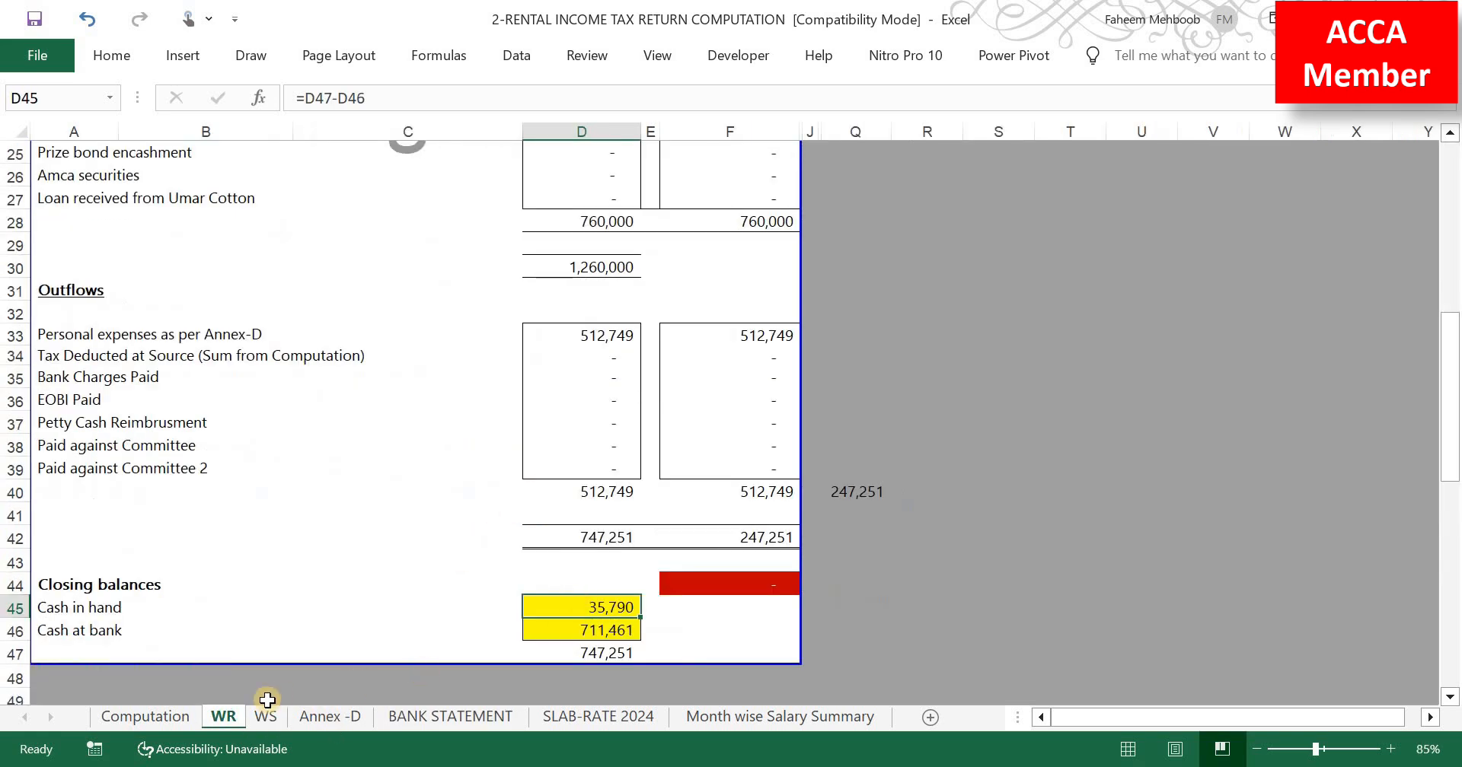
key(ctrl+Page_Down)
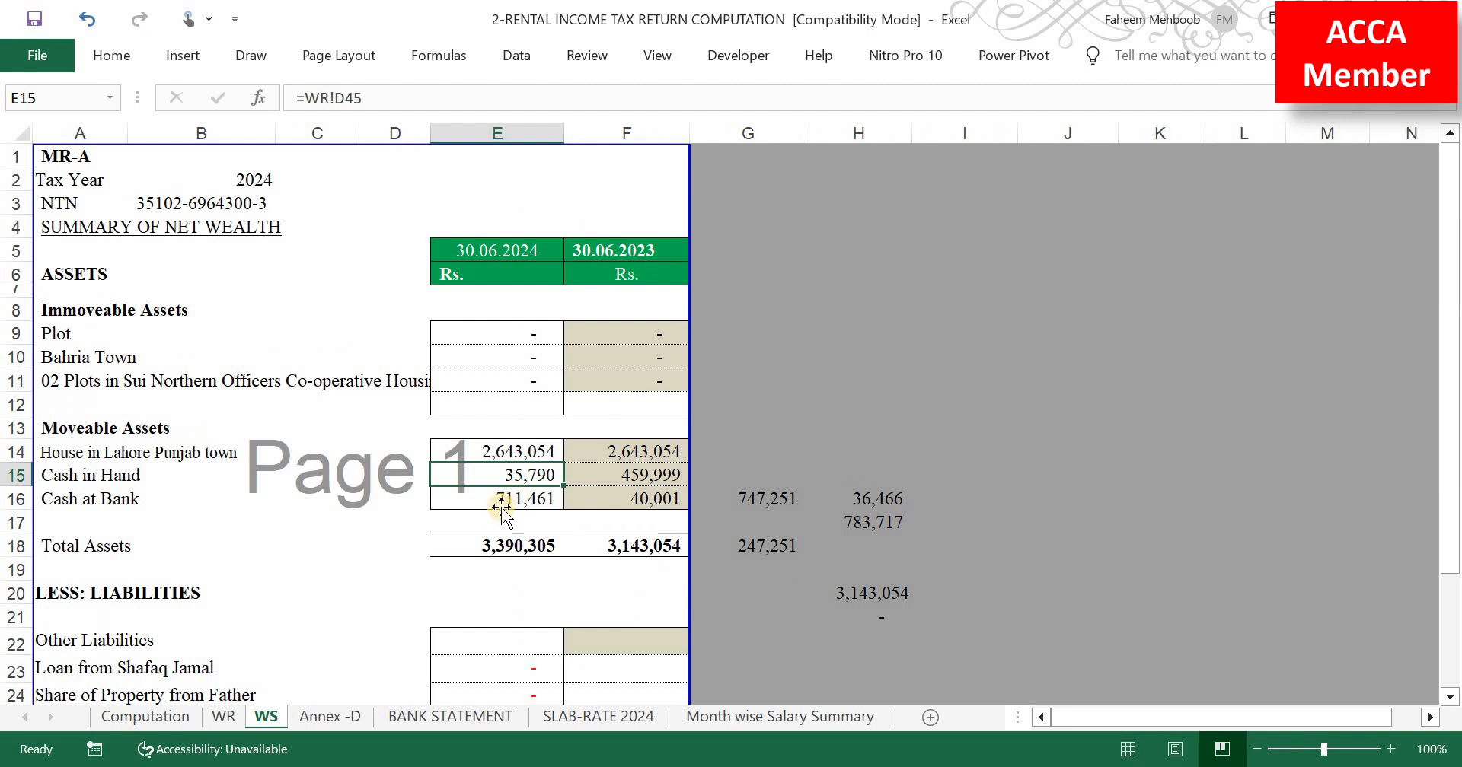
key(Down)
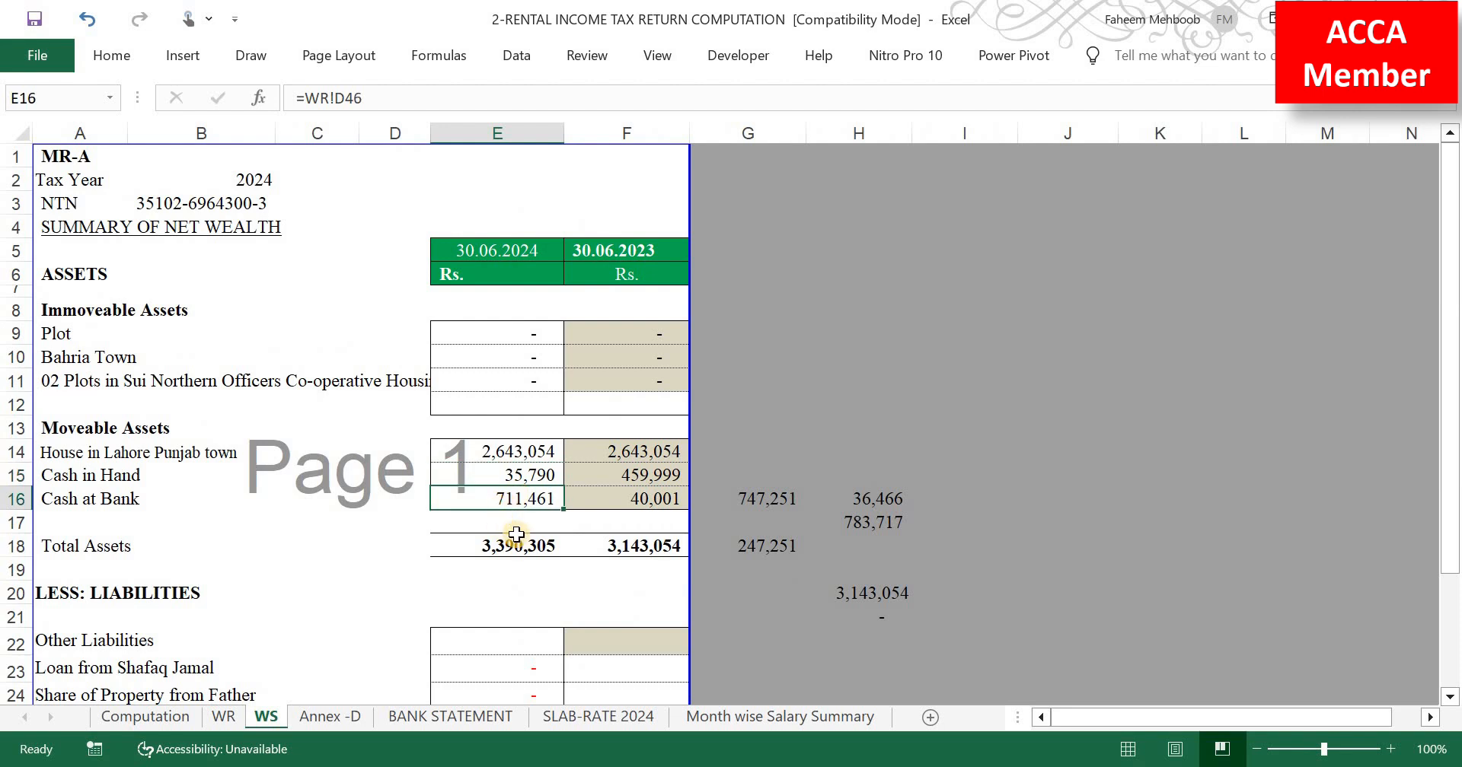
Step: Compare the change in total assets formula in G18 on WS with the inflows-less-outflows formula in Q40 on WR
double_click(775, 546)
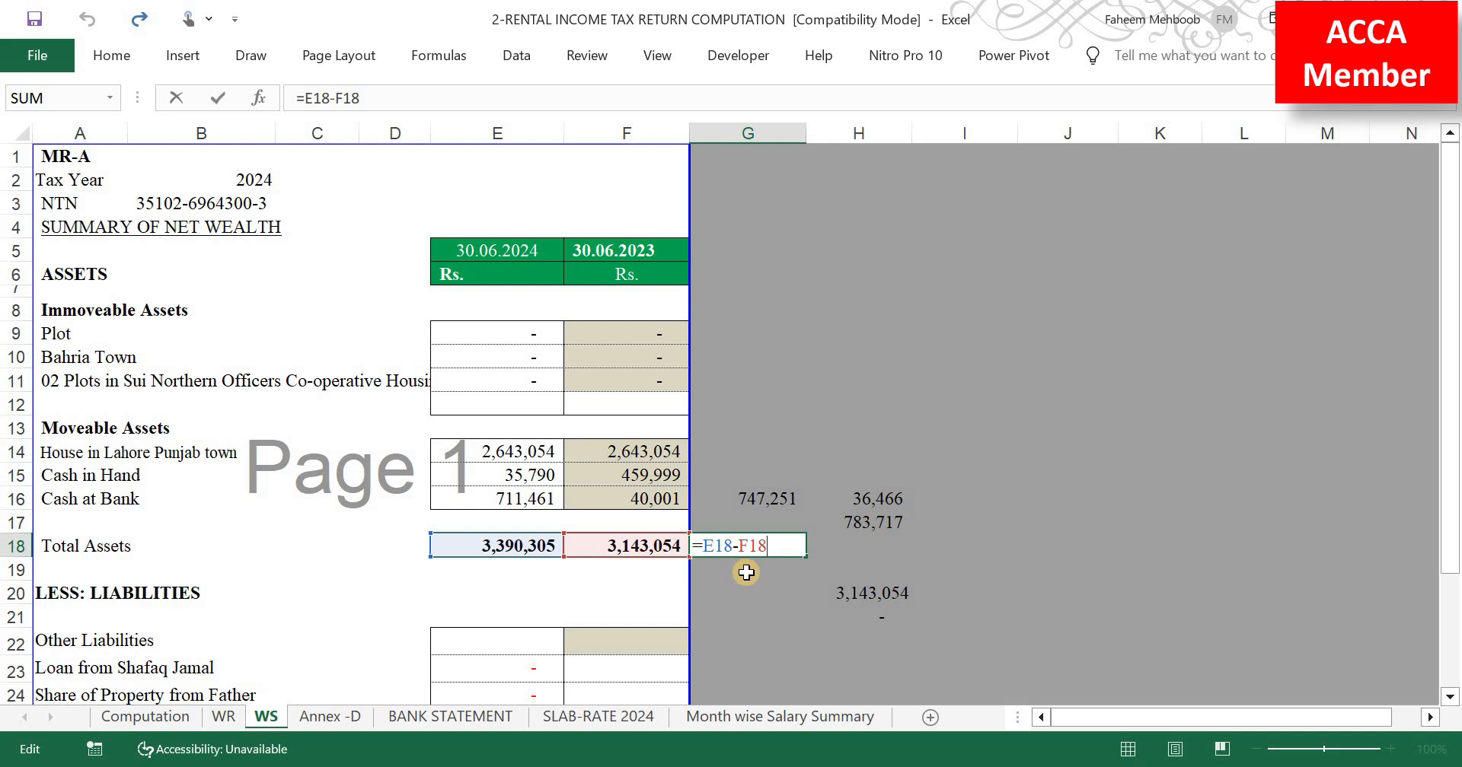
key(Return)
click(756, 548)
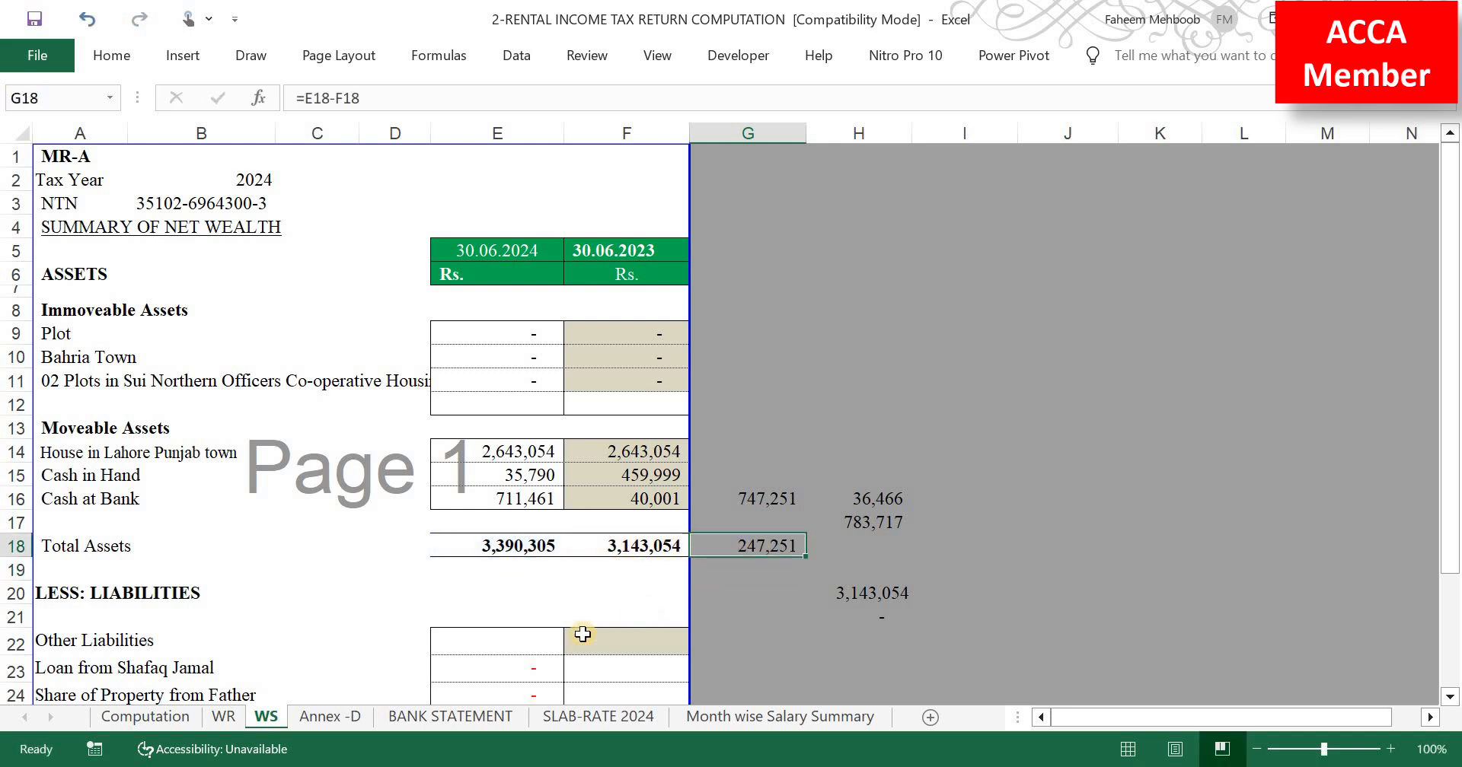
click(224, 717)
double_click(862, 494)
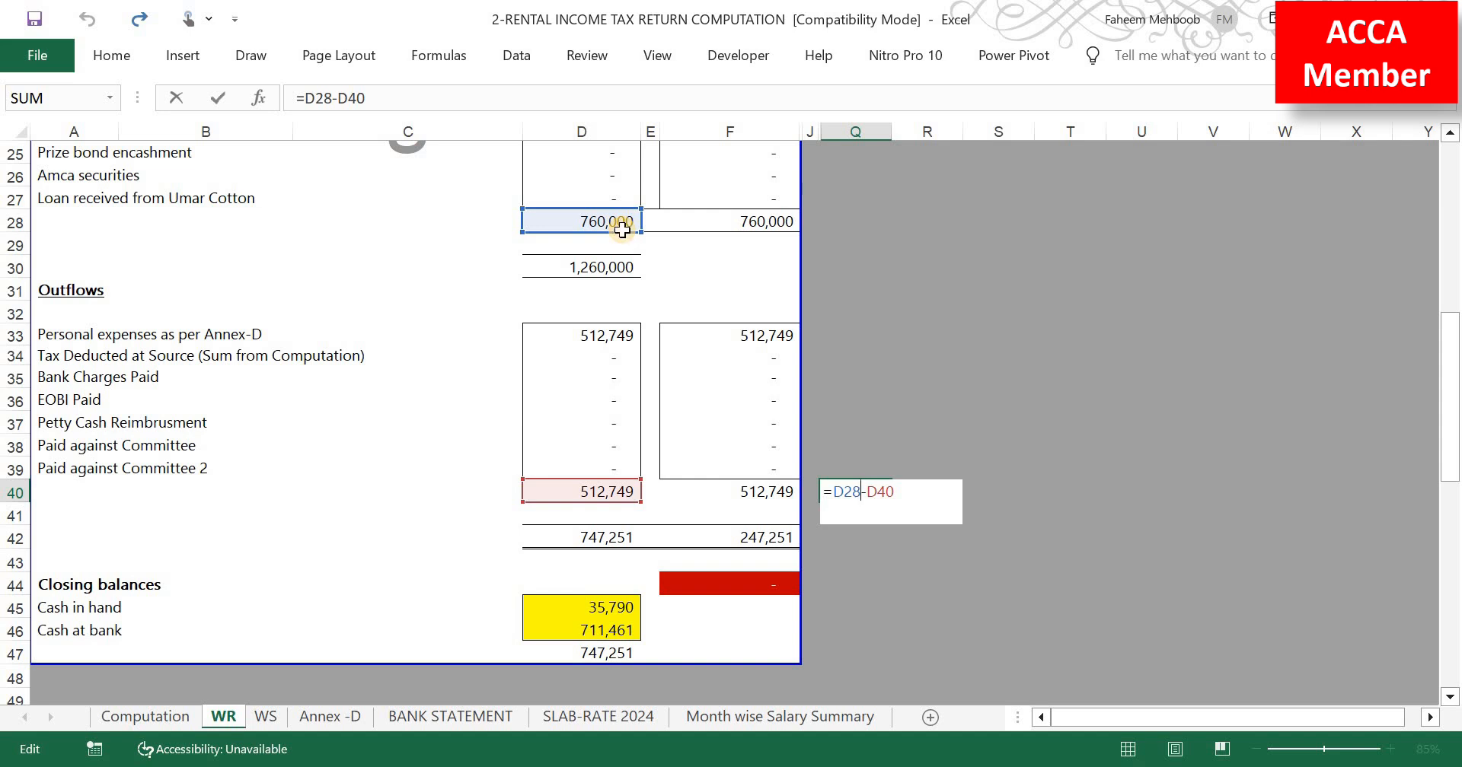
key(Return)
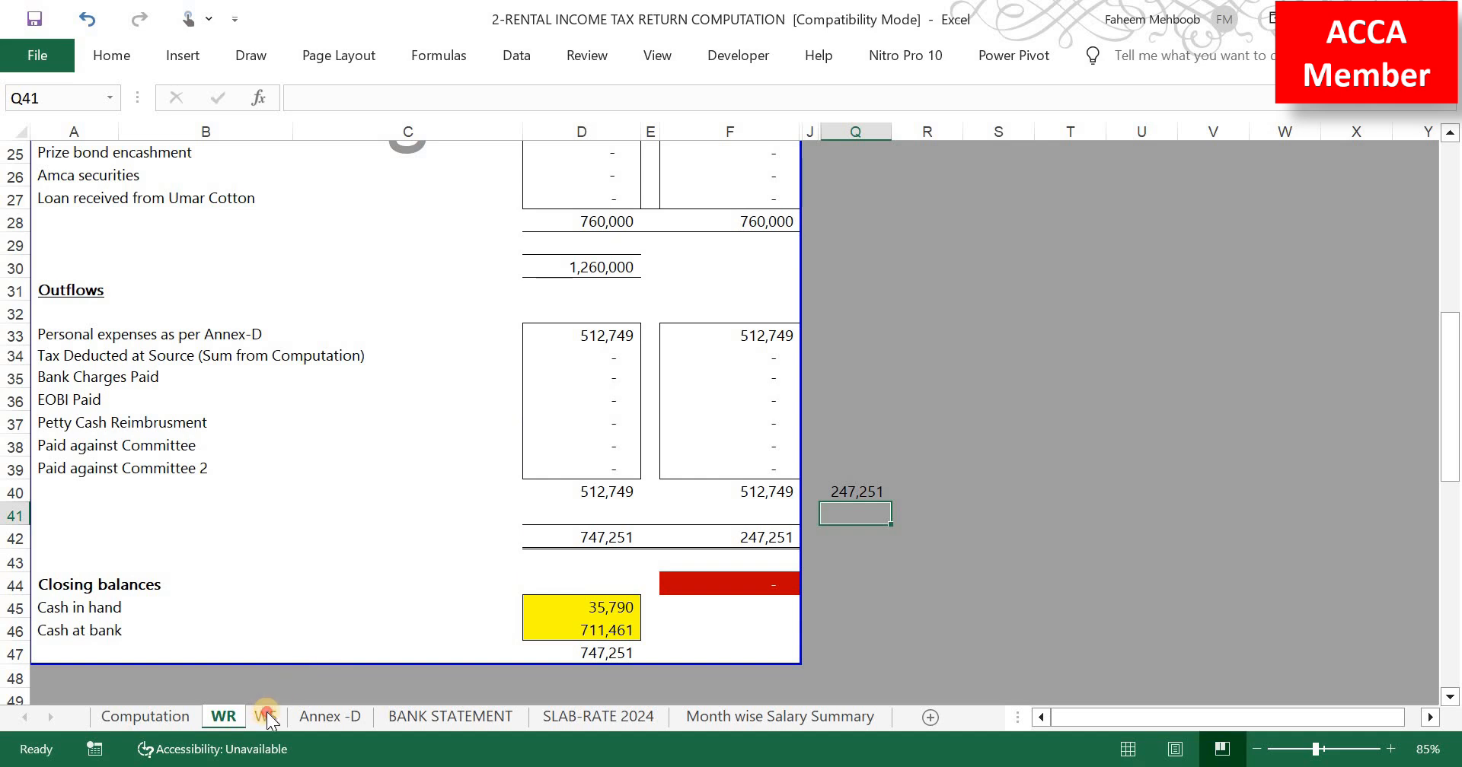
key(ctrl+Page_Down)
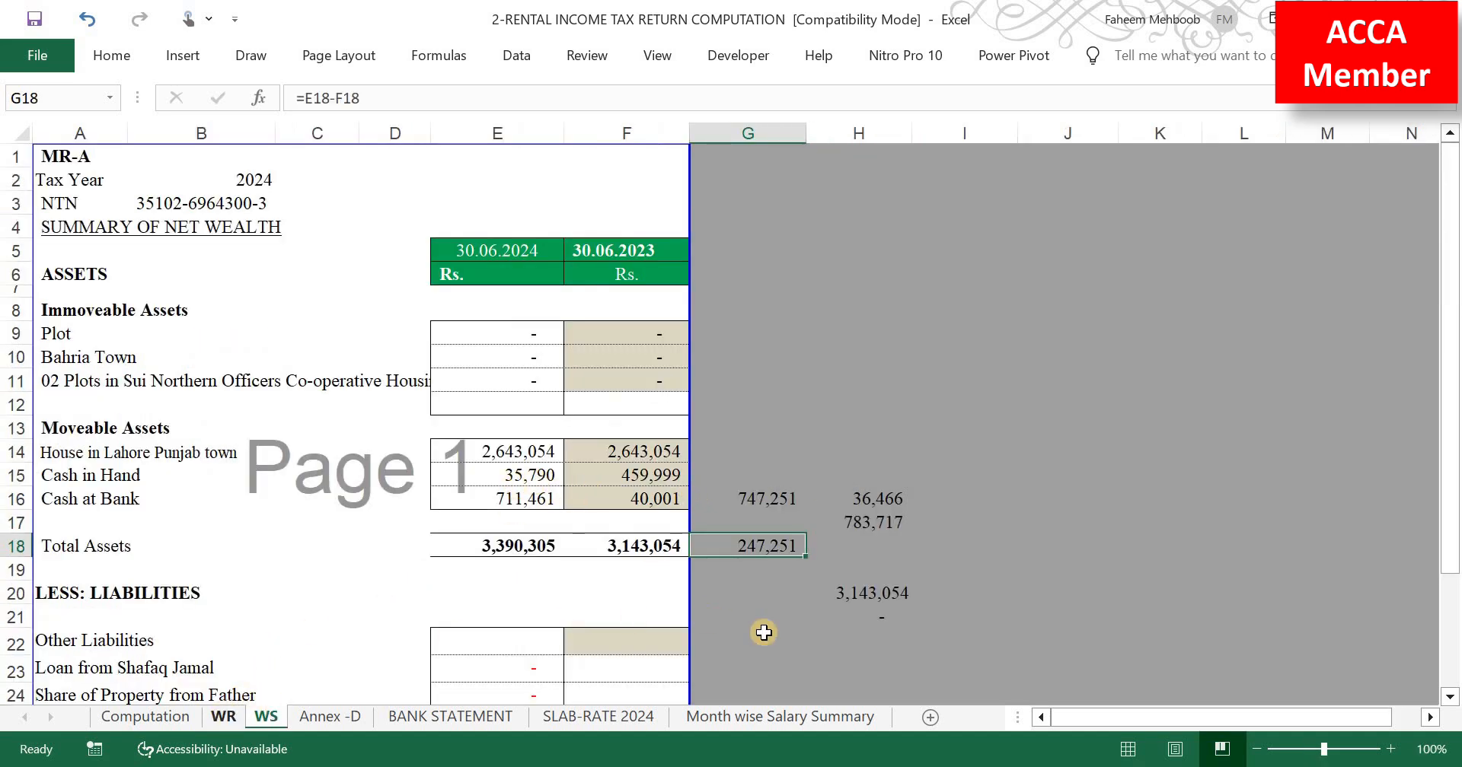
Step: On the WR sheet, try F33 personal expenses as =0 to test the reconciliation difference in F44, and undo the entry
key(ctrl+Page_Up)
click(777, 595)
click(760, 334)
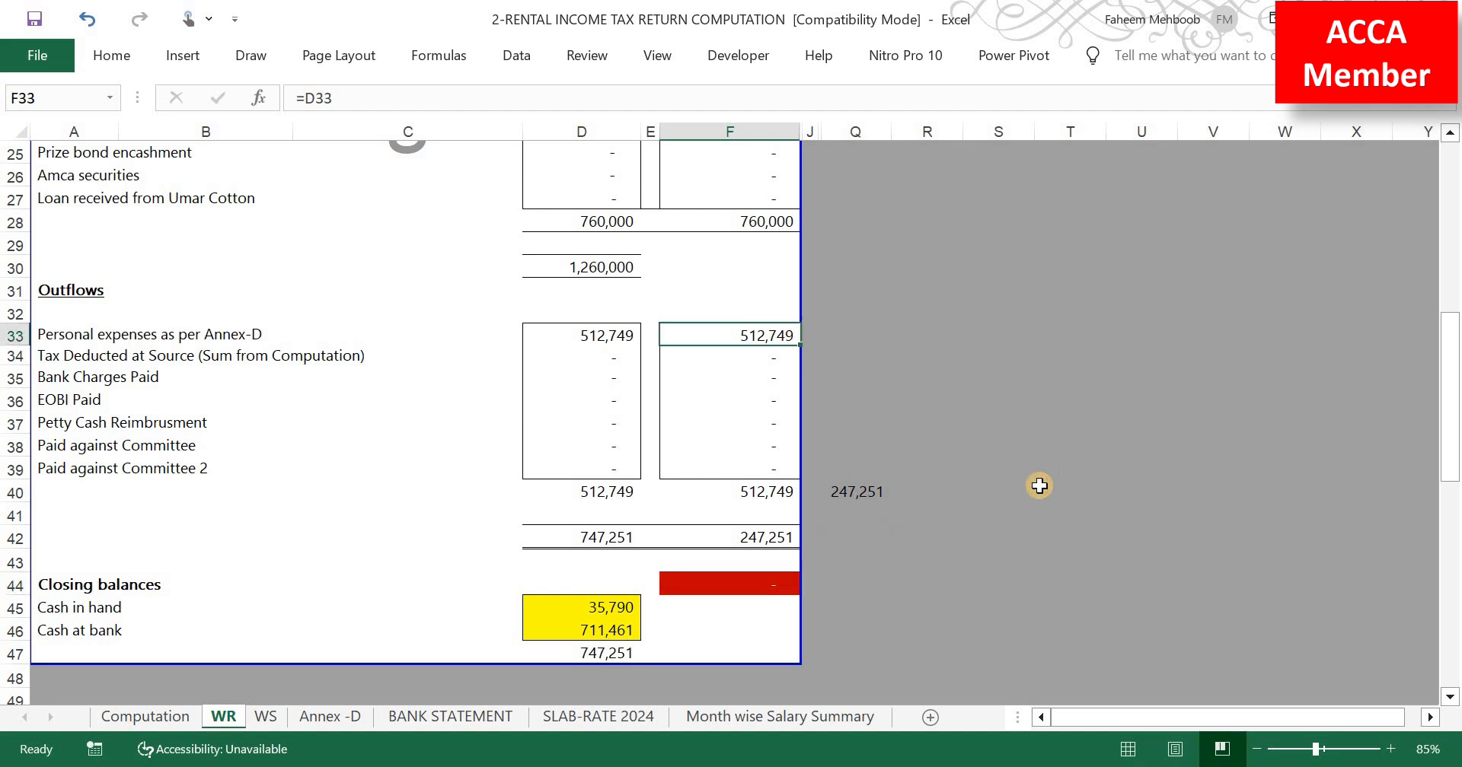
text(=0)
key(Return)
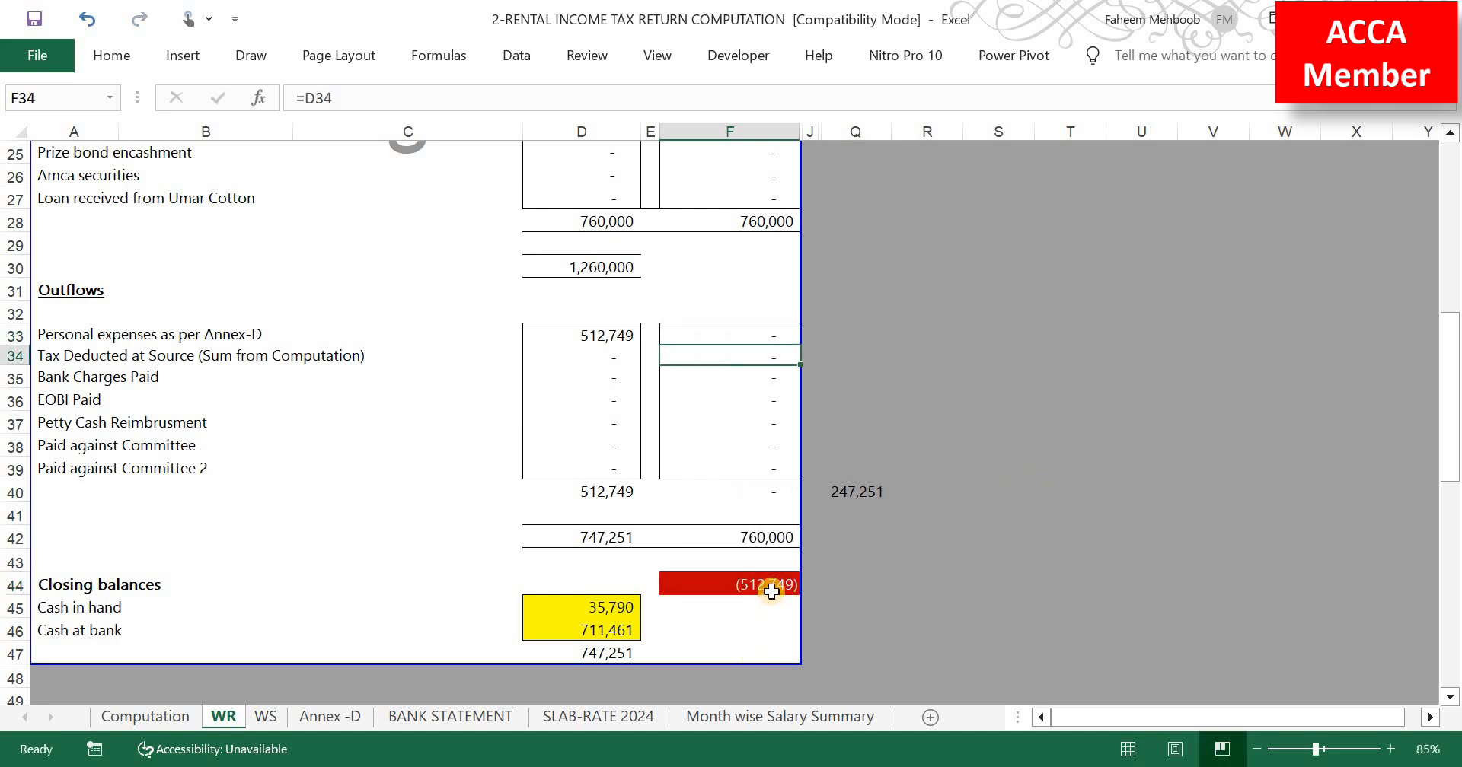
key(ctrl+Down)
key(ctrl+Down)
key(ctrl+Down)
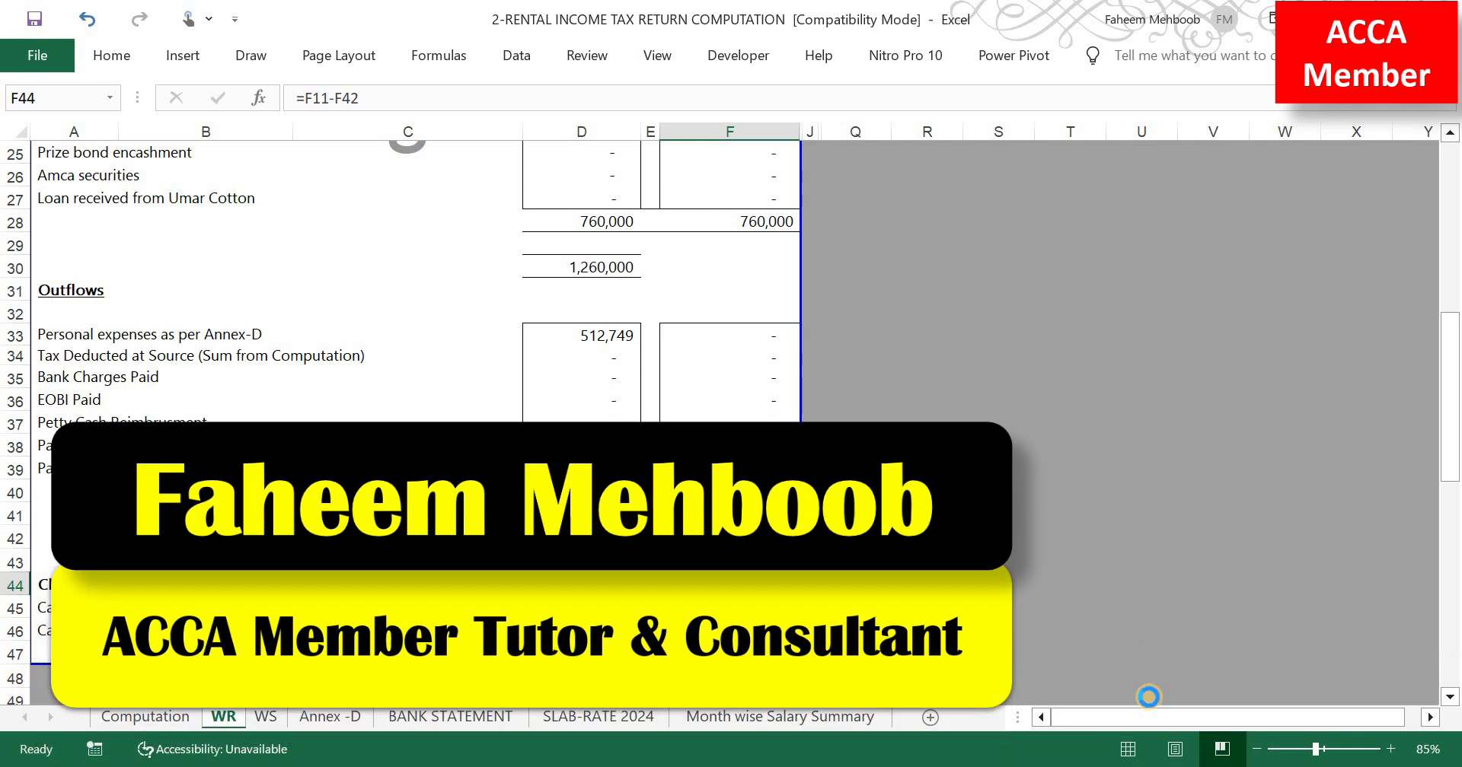
key(ctrl+z)
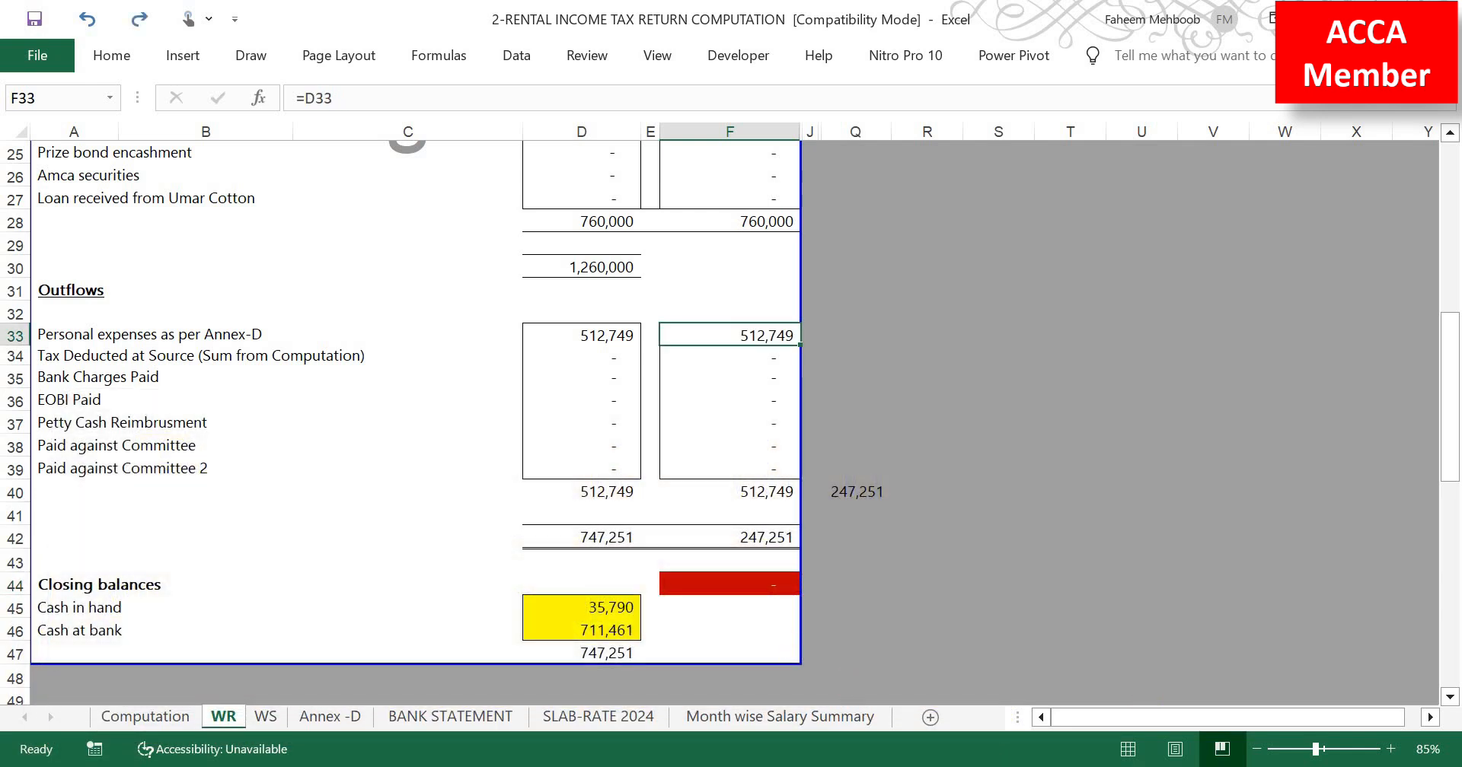
Step: Switch to IRIS and check the Other Personal / Household Expenses amount and the other items under Personal Expenses
key(alt+Tab)
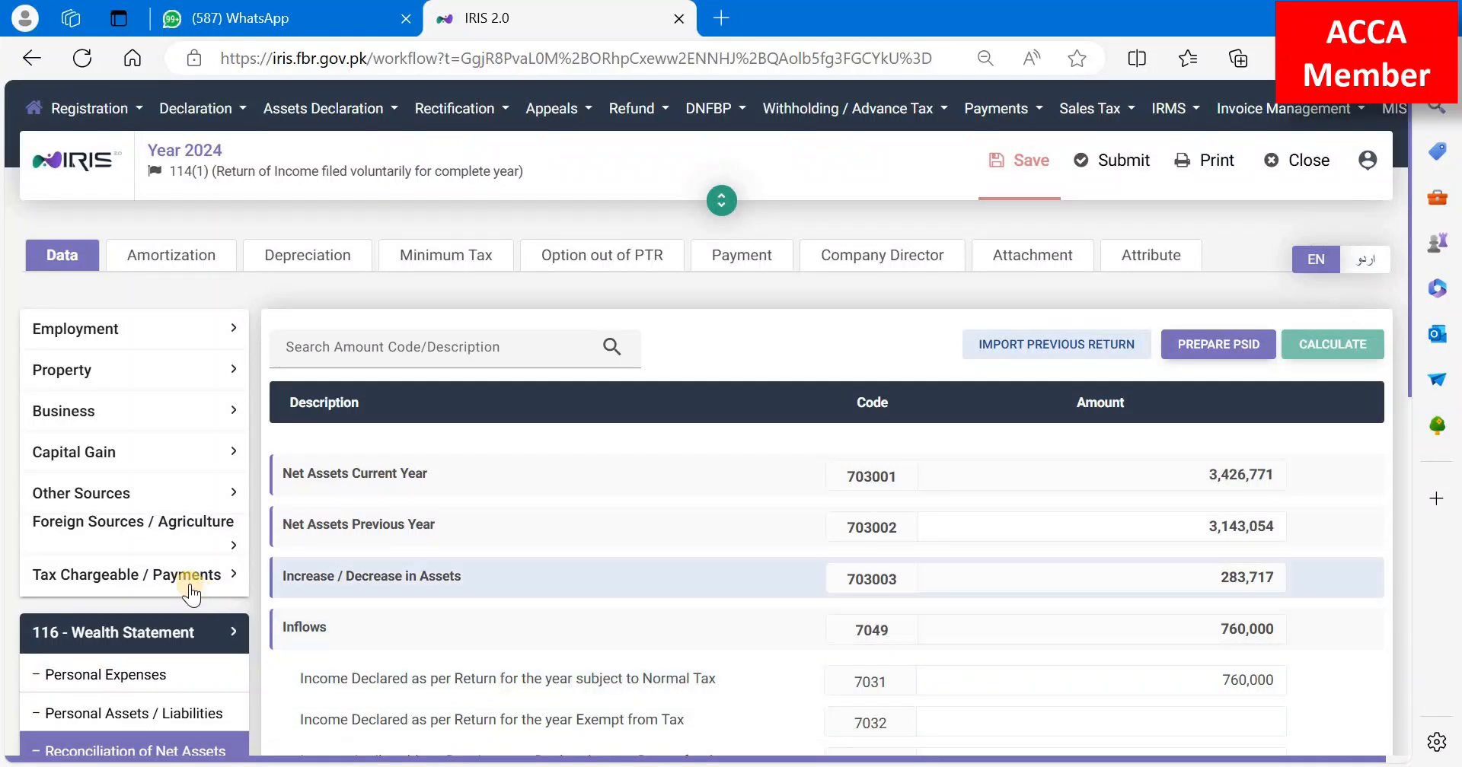
scroll(183, 624, down, 3)
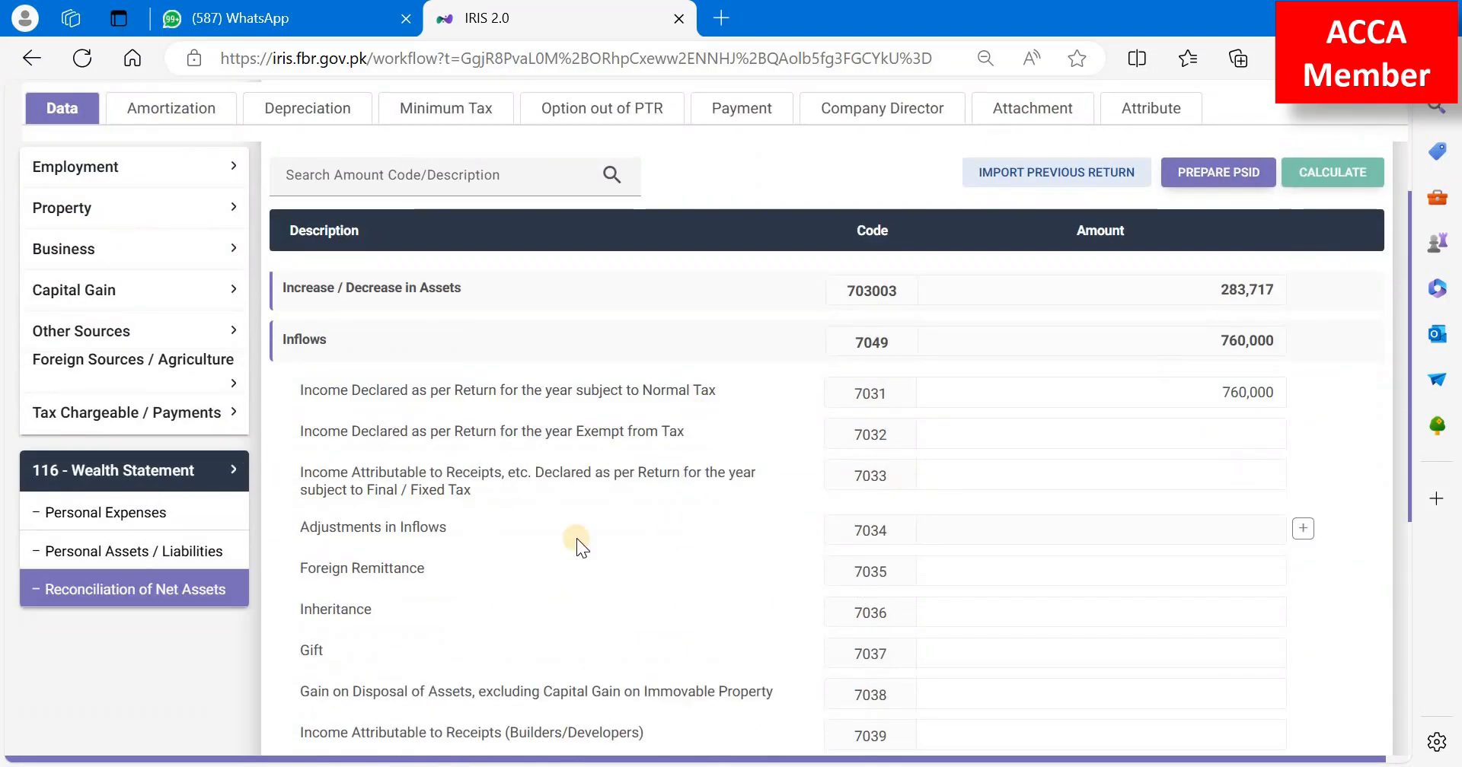
click(187, 510)
scroll(995, 561, down, 6)
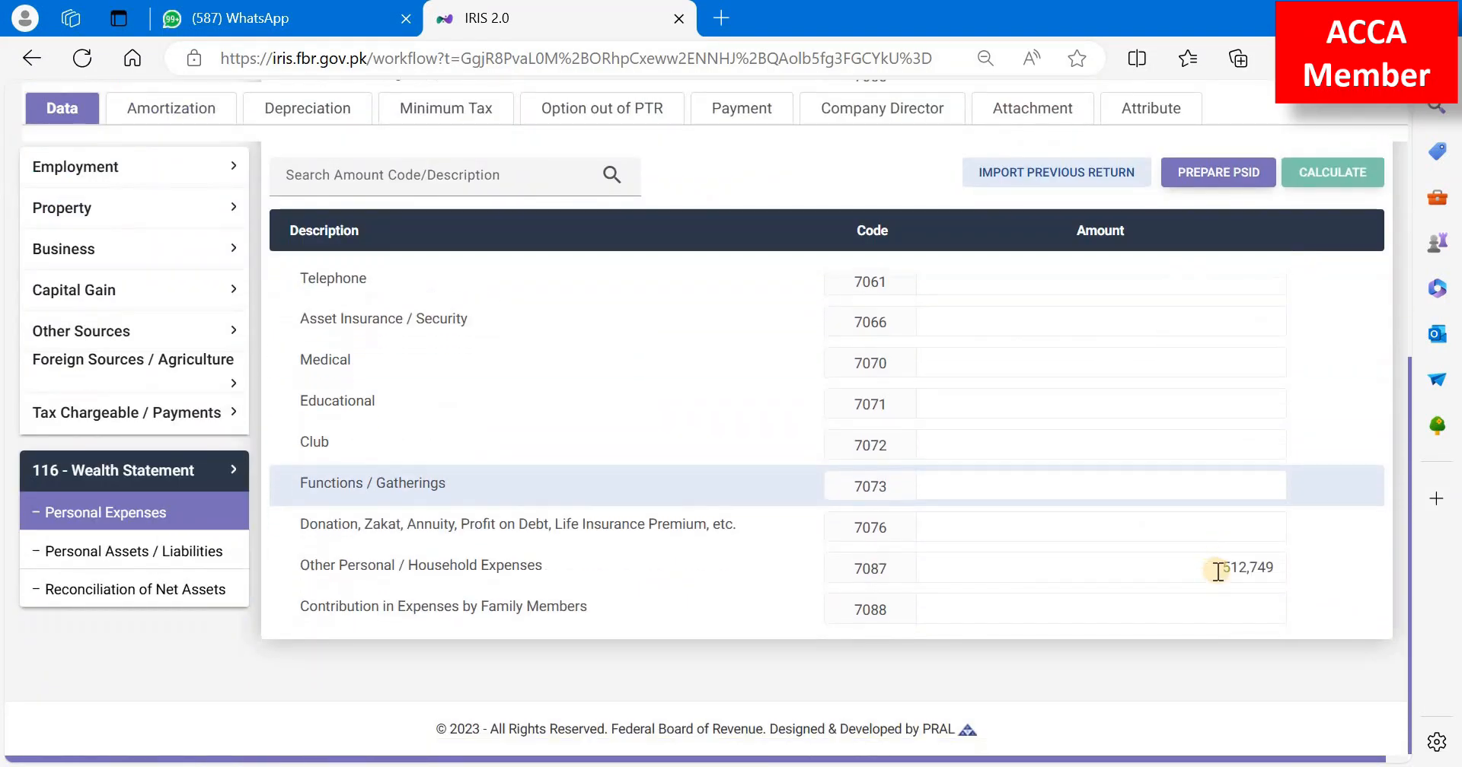
double_click(1253, 567)
scroll(1190, 501, up, 3)
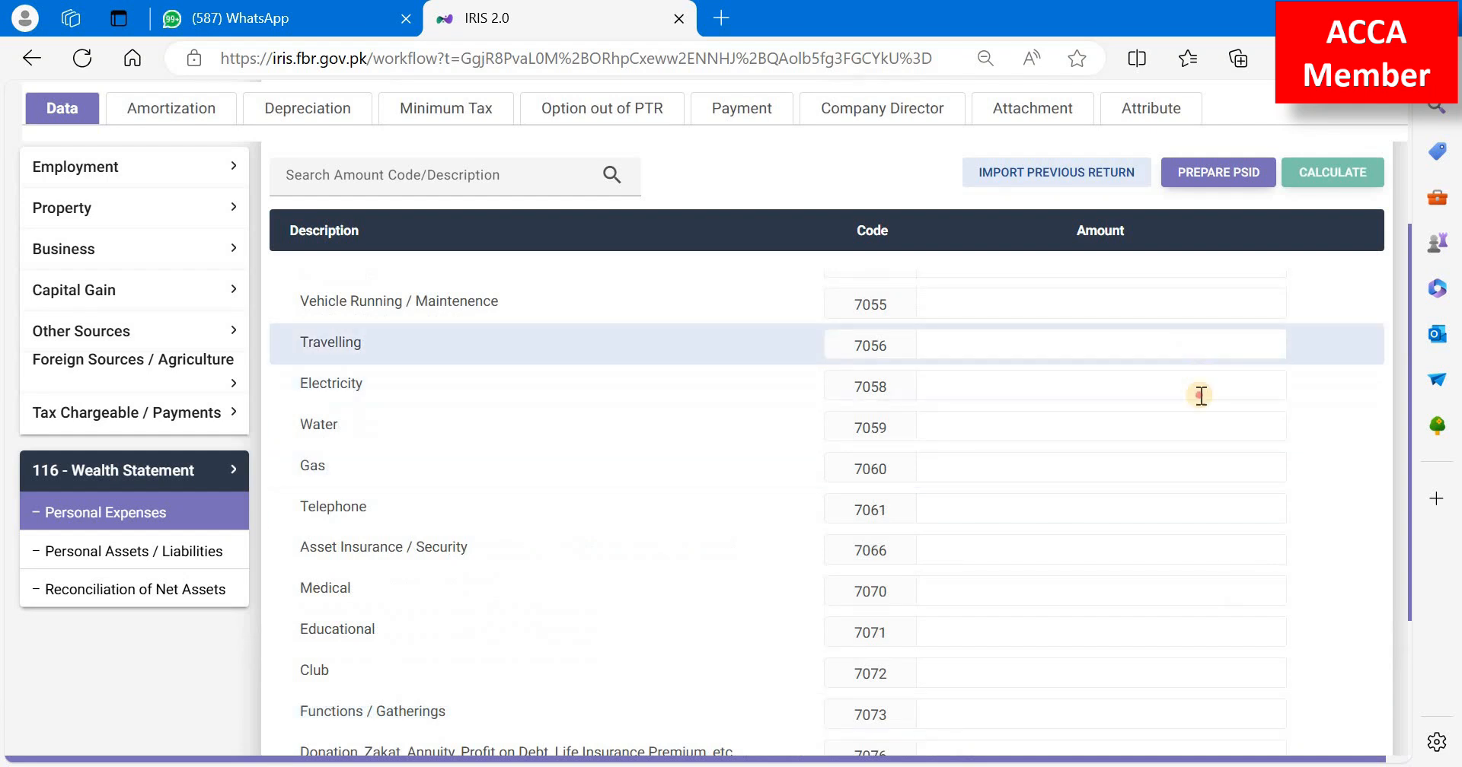
click(1194, 344)
Step: Copy the cash and bank total from G16 on WS, enter 747,251 for Any Other Asset - Cash & Bank in IRIS, and recalculate
click(202, 552)
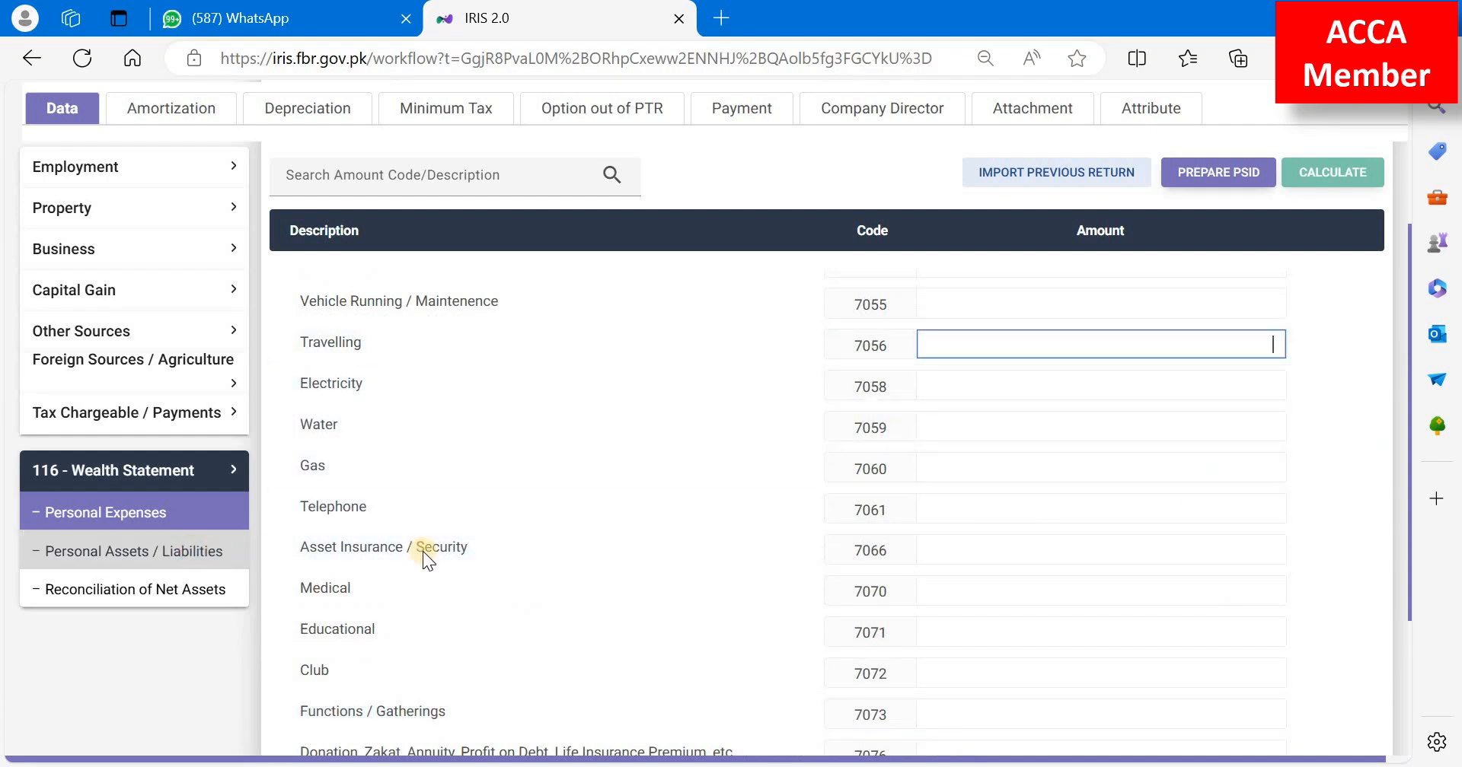
scroll(773, 591, down, 7)
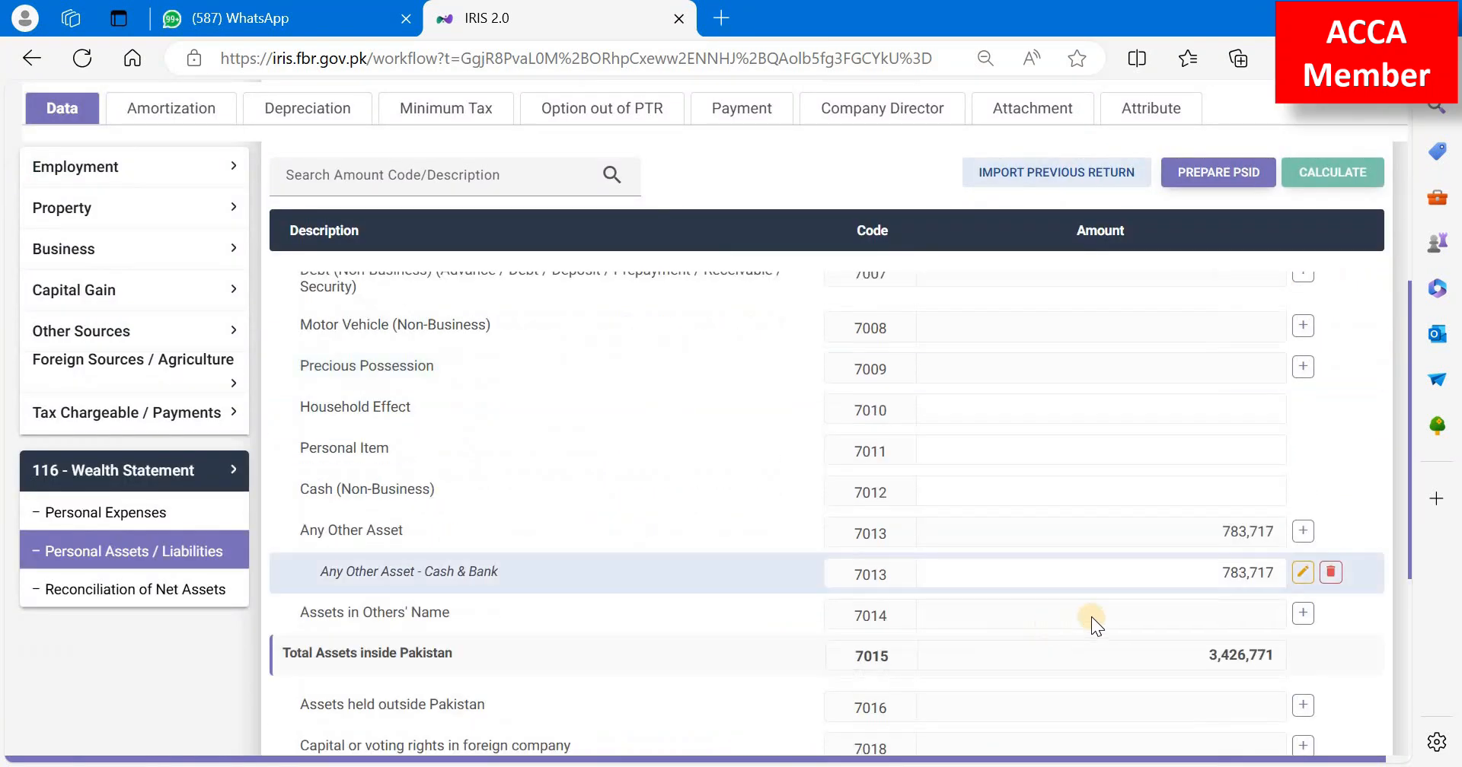
key(alt+Tab)
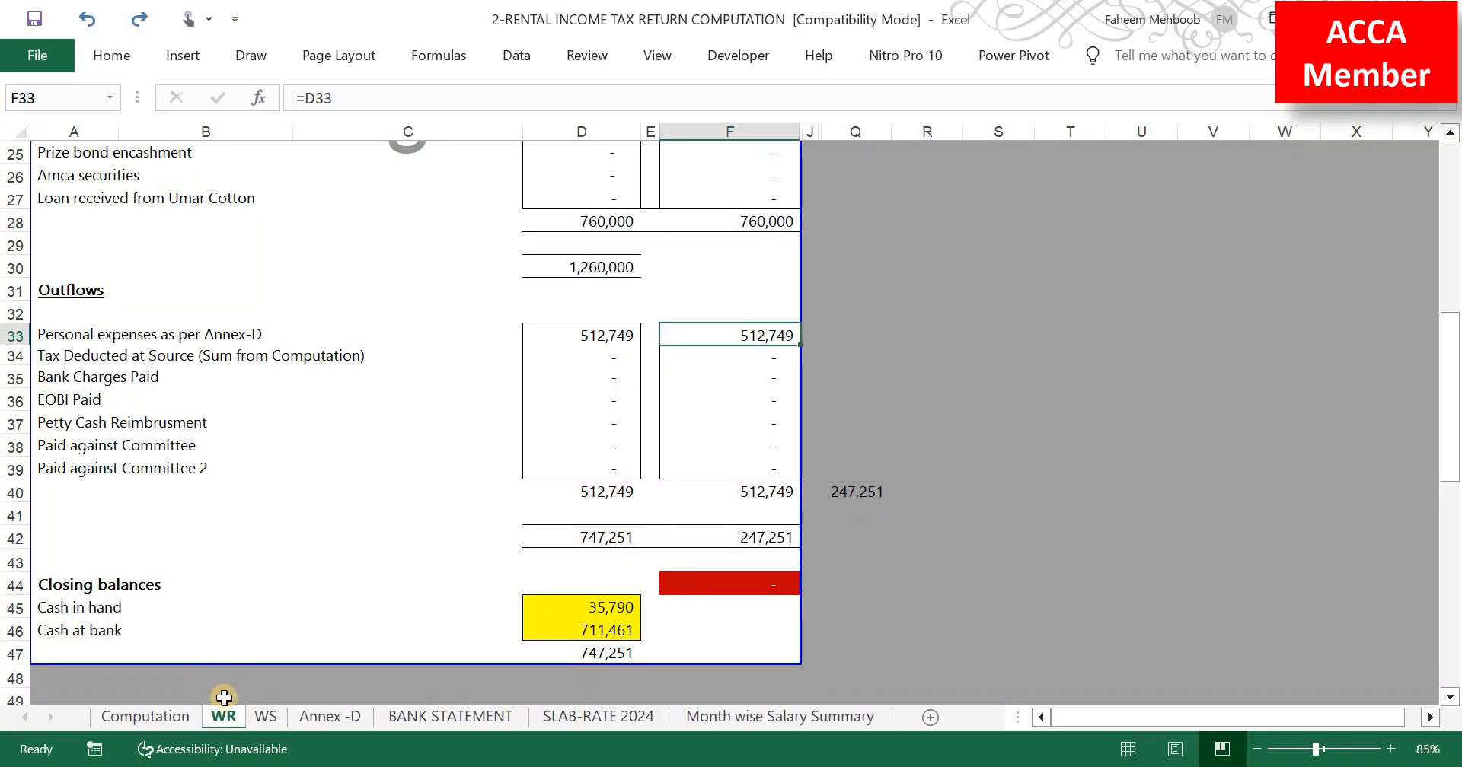
key(ctrl+Page_Down)
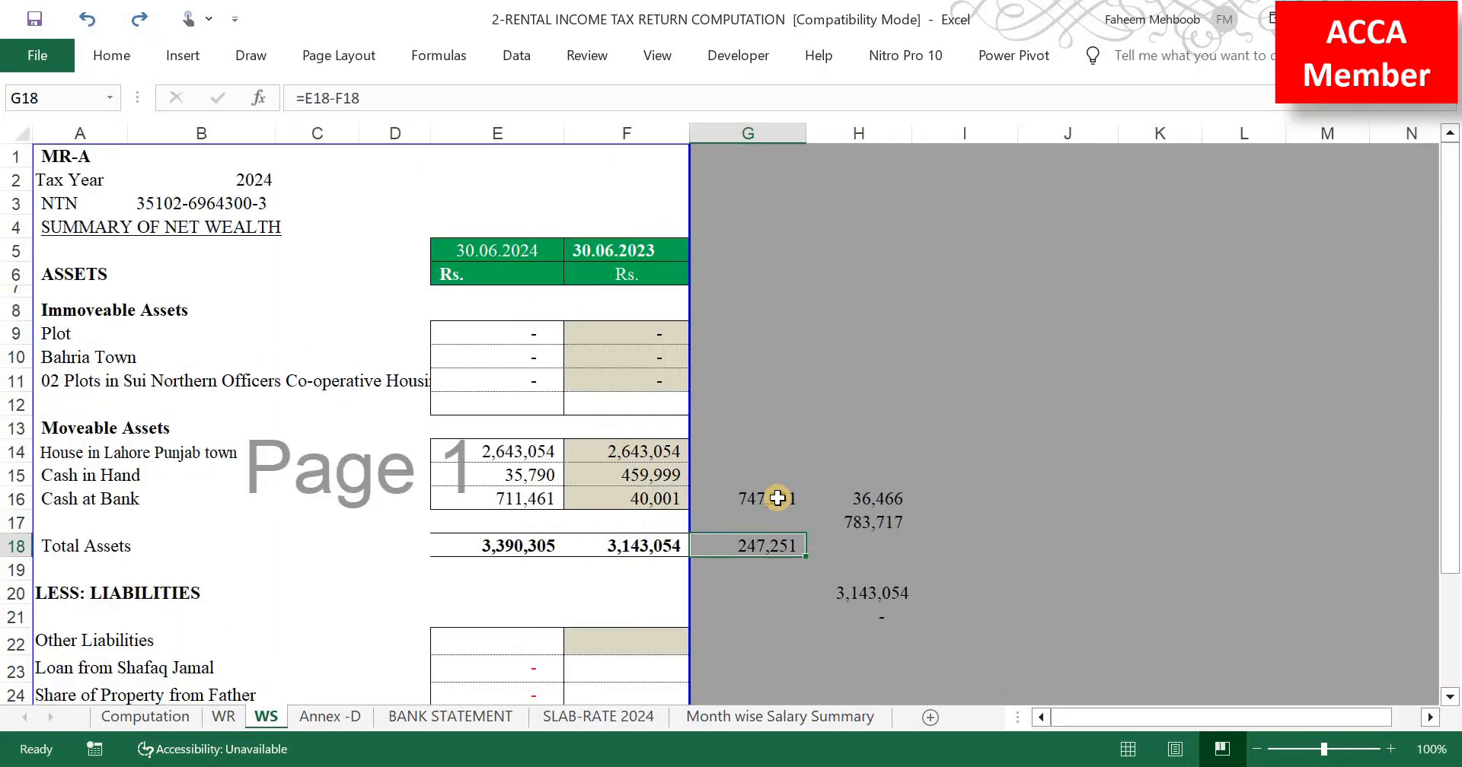
key(ctrl+c)
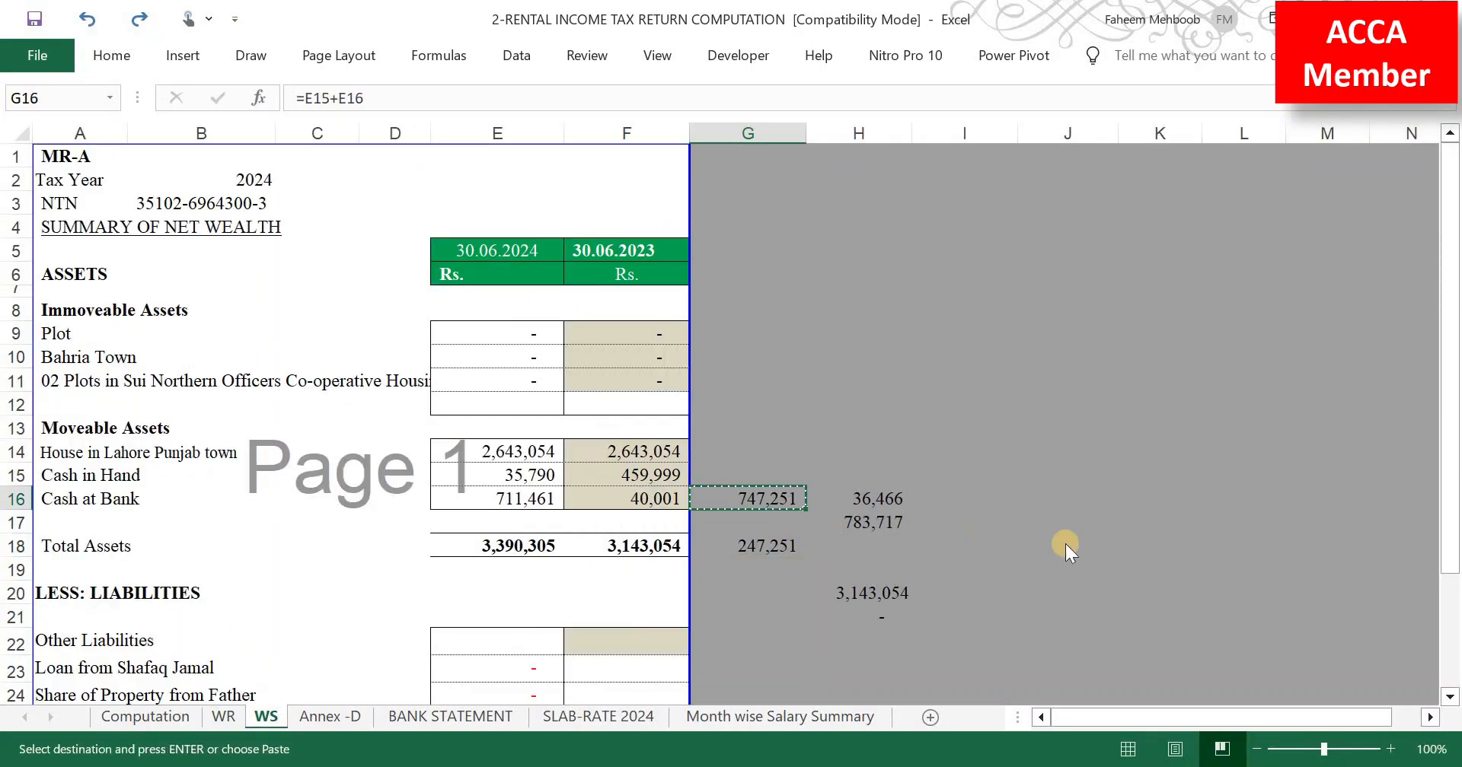
key(alt+Tab)
scroll(1204, 651, down, 2)
scroll(1220, 347, down, 1)
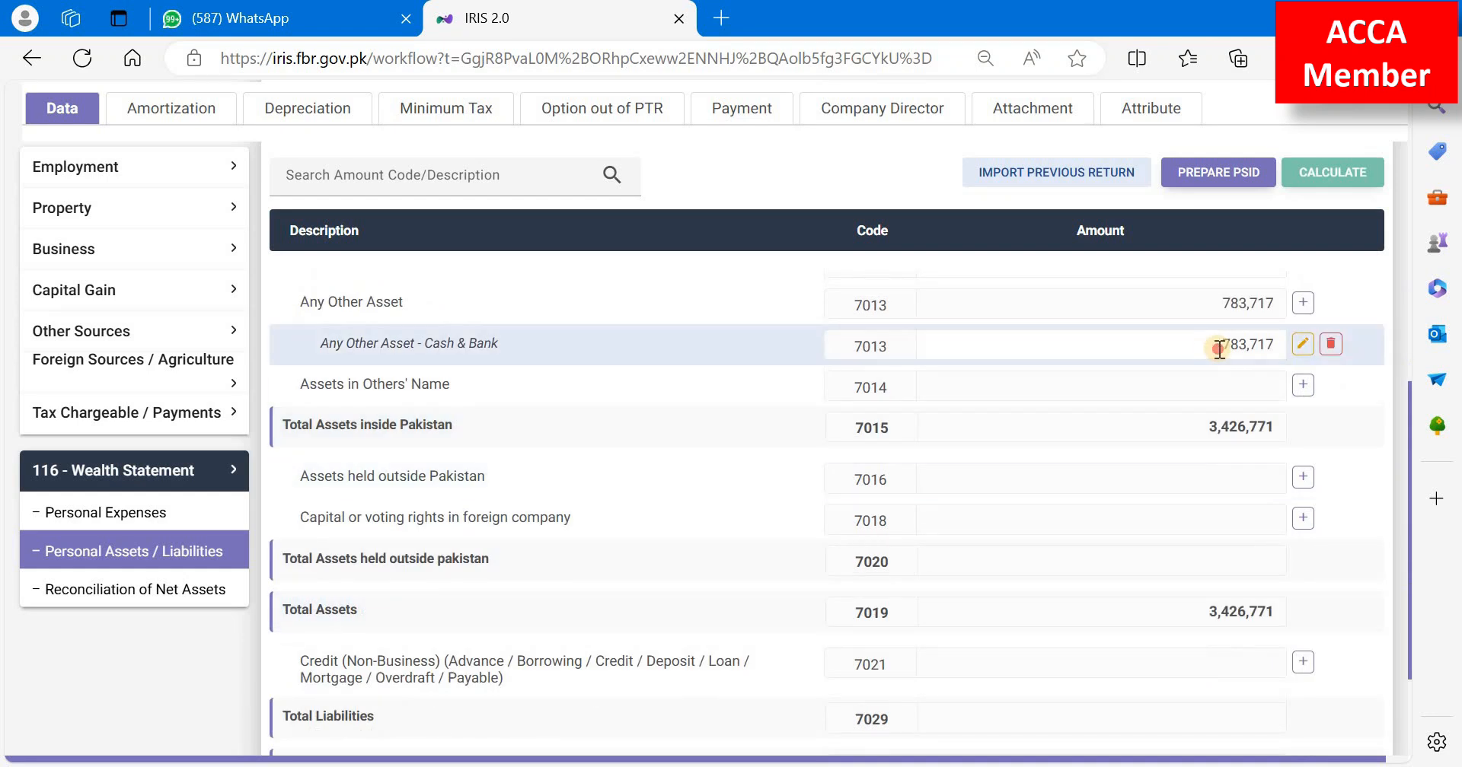
click(1302, 345)
key(ctrl+v)
click(1348, 304)
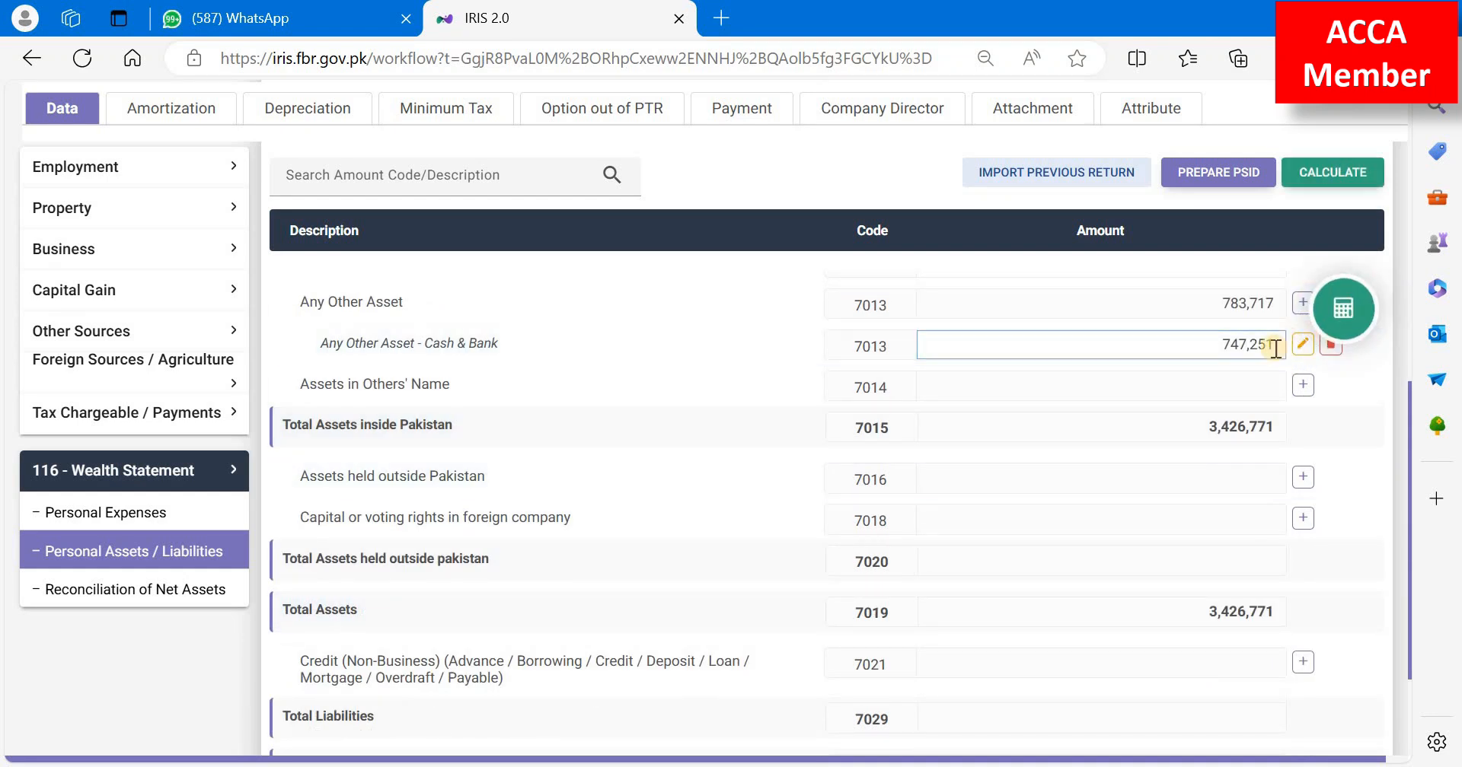
Step: Review the recalculated Personal Assets / Liabilities entries from the House in Lahore through Cash & Bank to Total Assets
scroll(1198, 390, up, 2)
scroll(481, 502, up, 1)
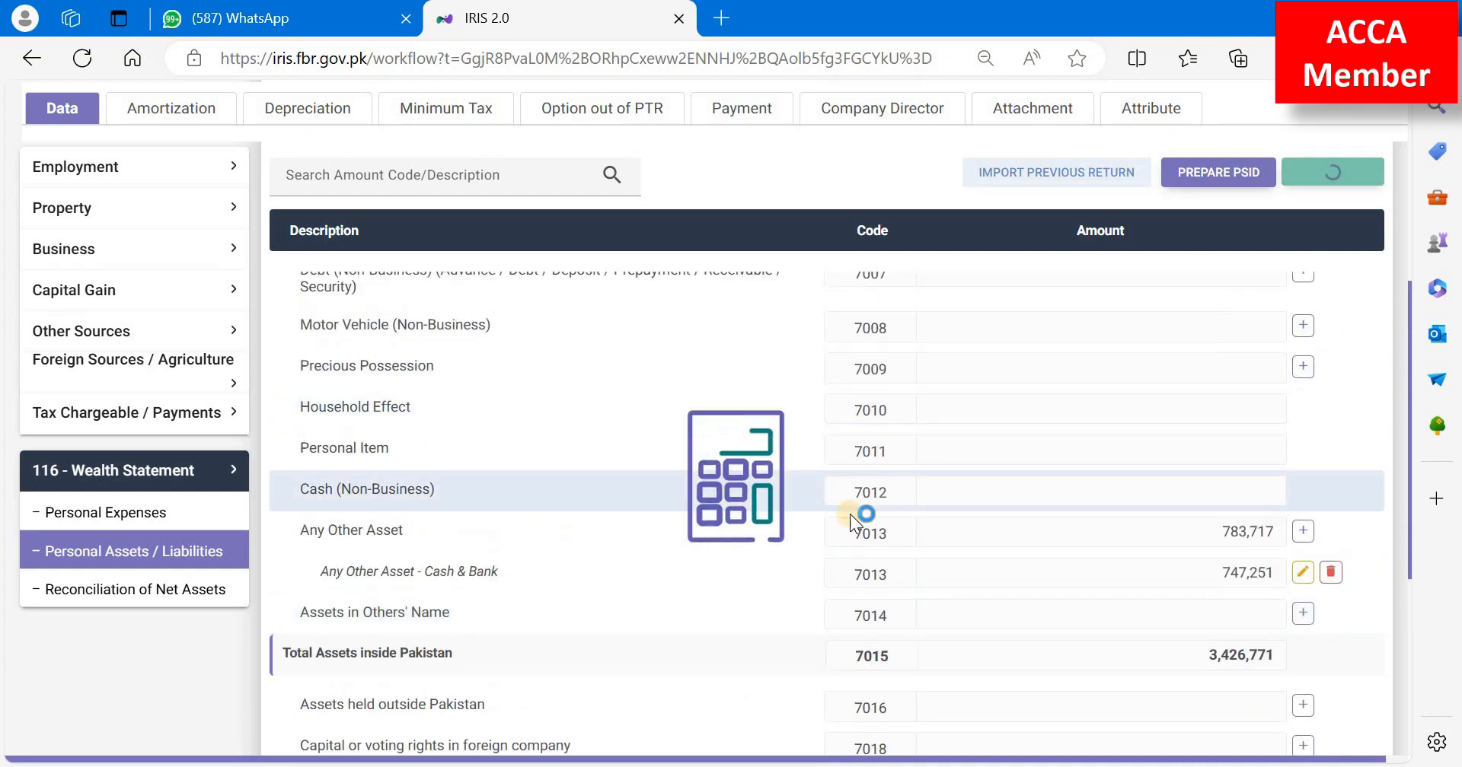
click(1008, 469)
scroll(761, 630, up, 6)
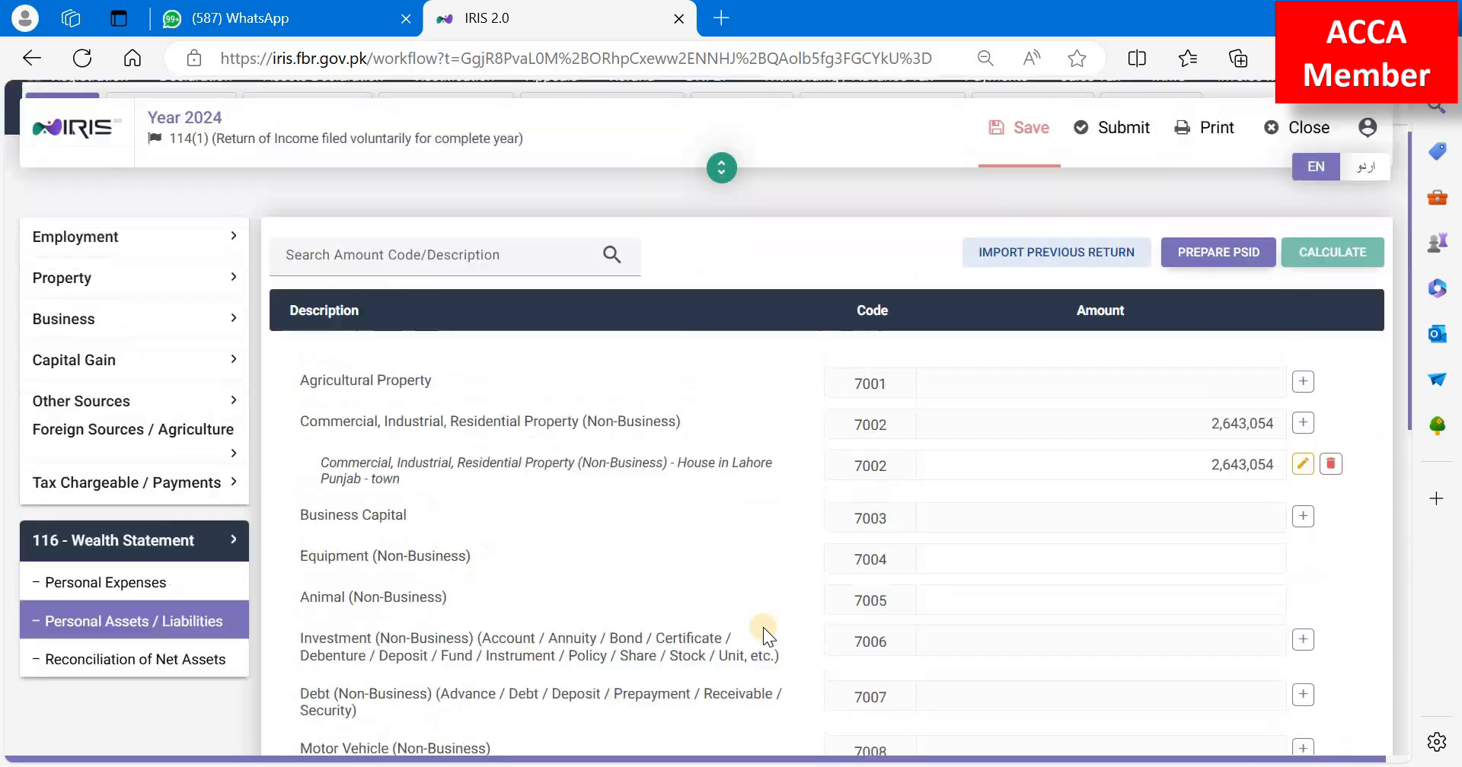
scroll(669, 496, down, 3)
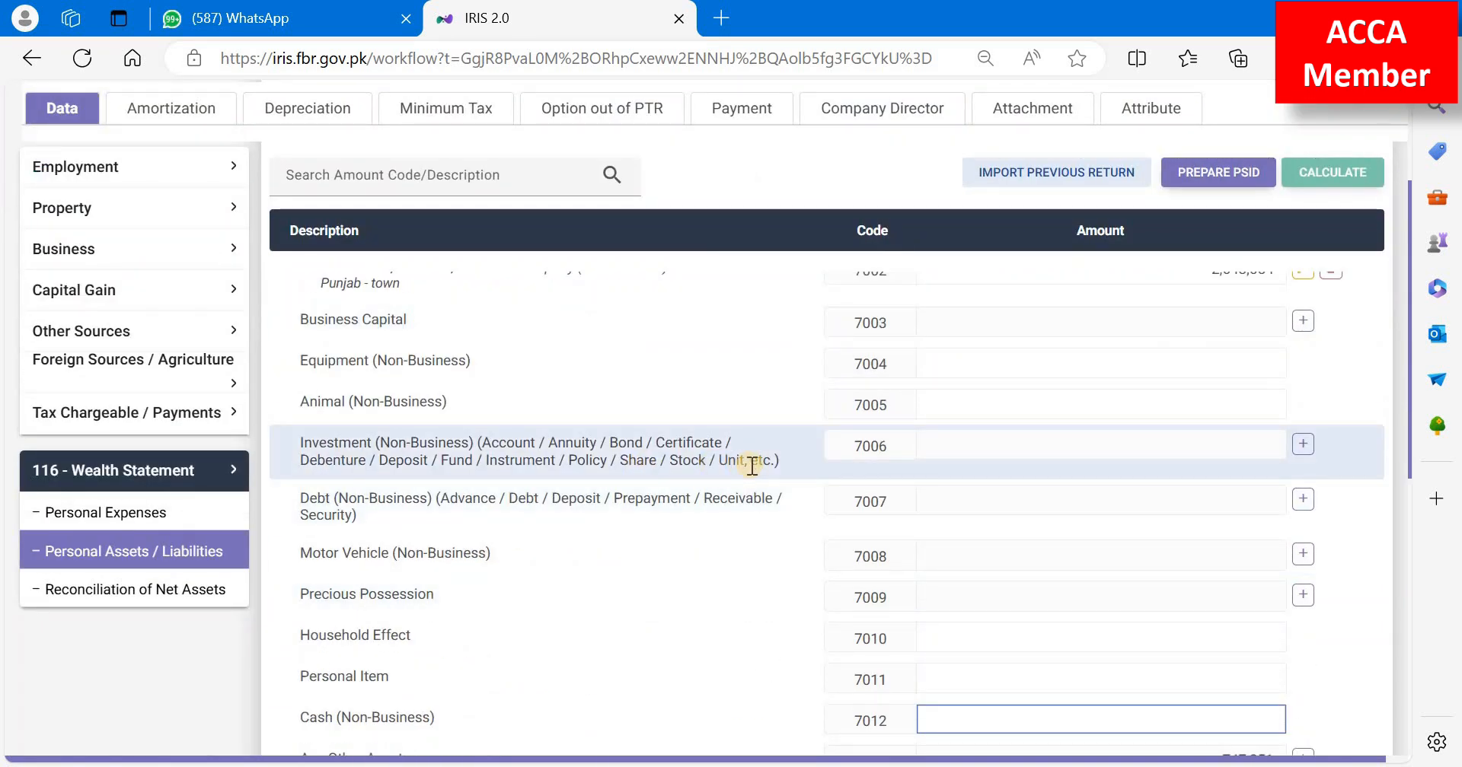
scroll(1108, 477, down, 6)
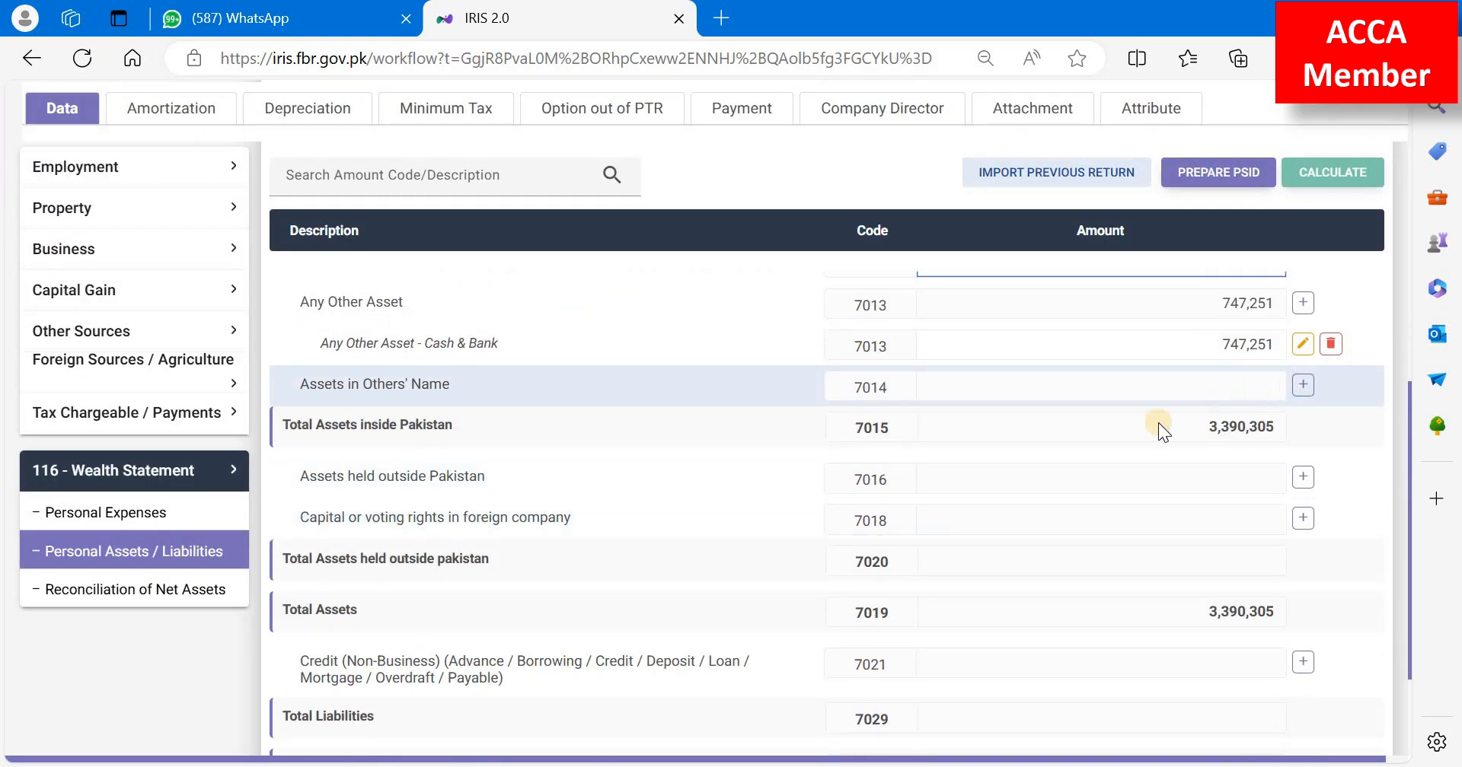
Step: Trace the normal-tax income under code 7031 in Reconciliation of Net Assets to Income / (Loss) from Property in Receipts / Deductions
click(118, 598)
scroll(833, 593, up, 3)
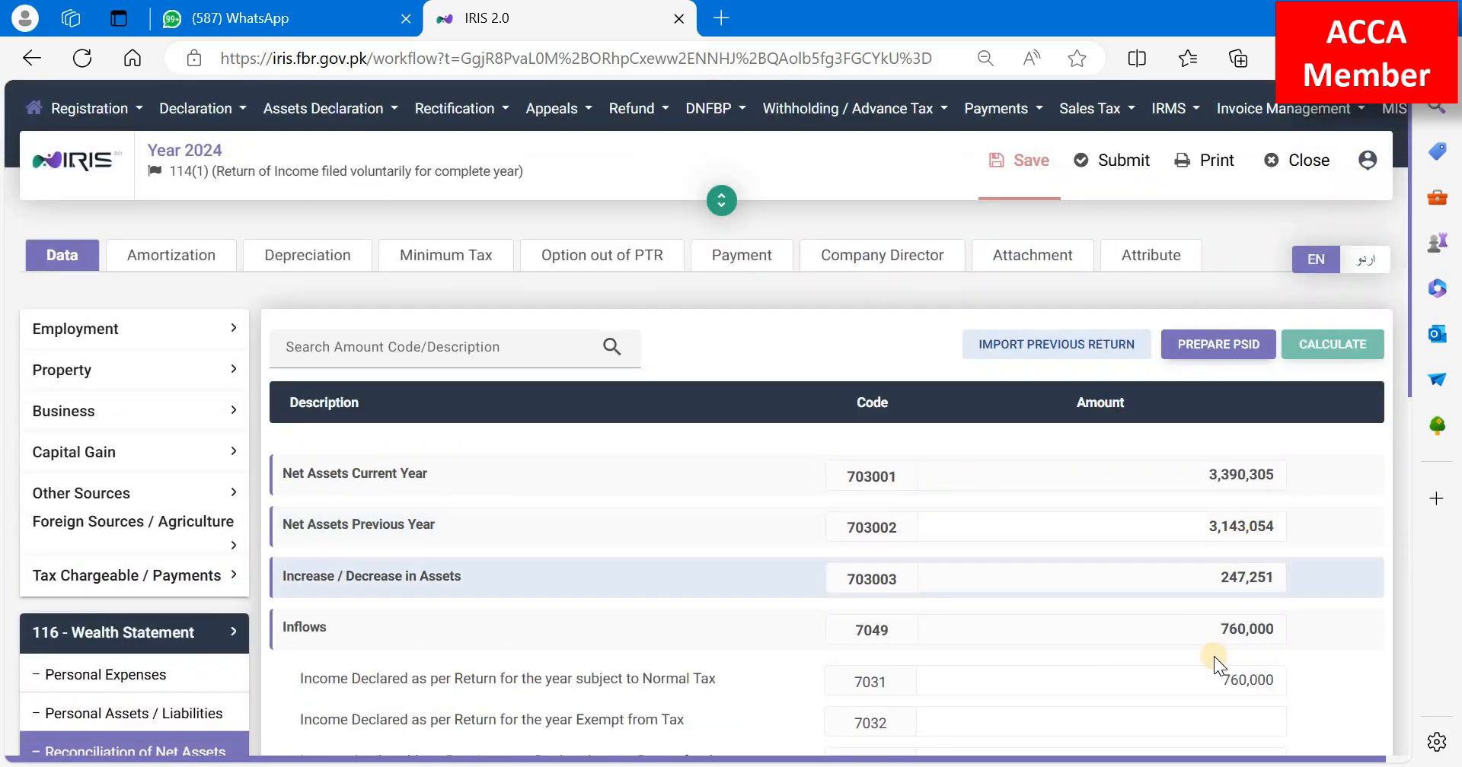
click(1251, 681)
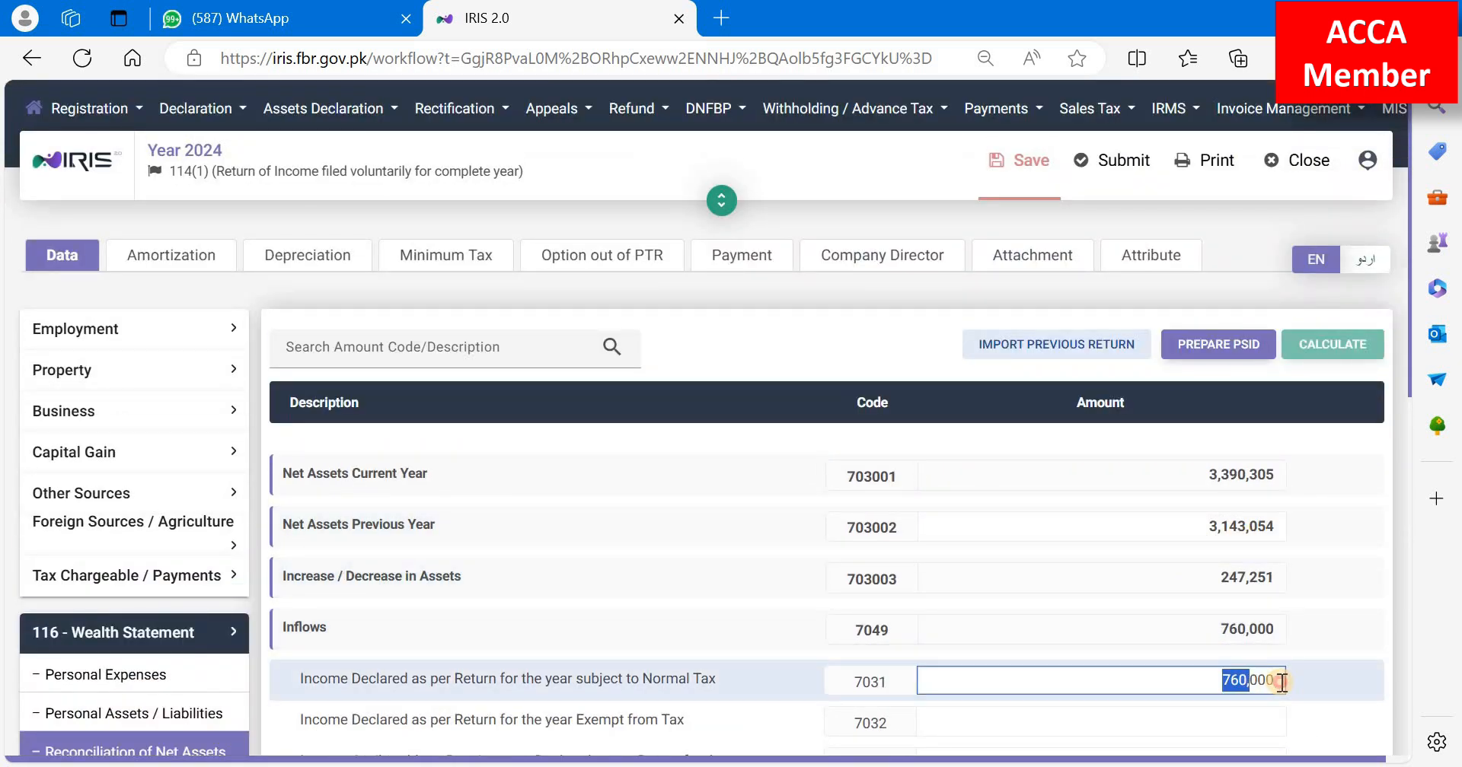
click(141, 371)
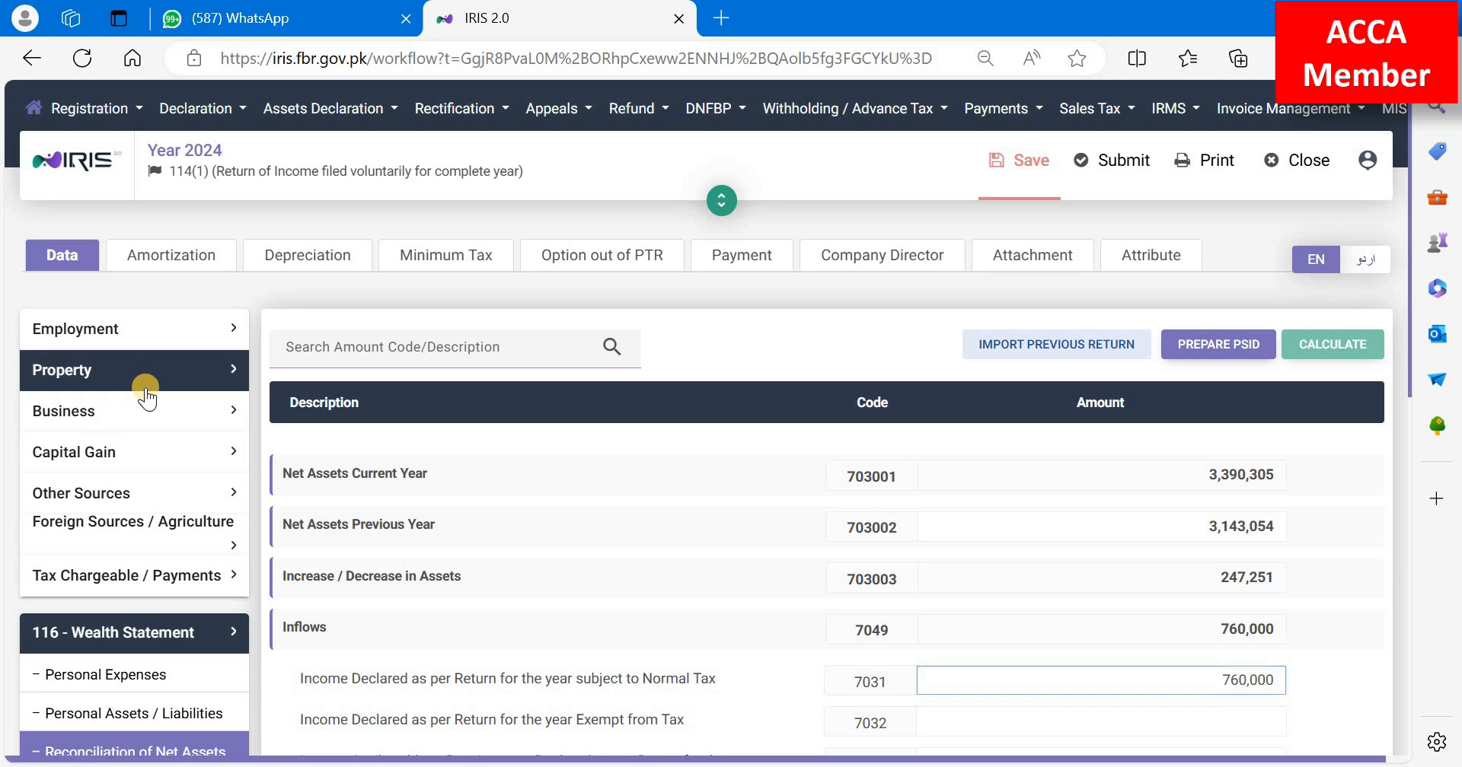
click(172, 431)
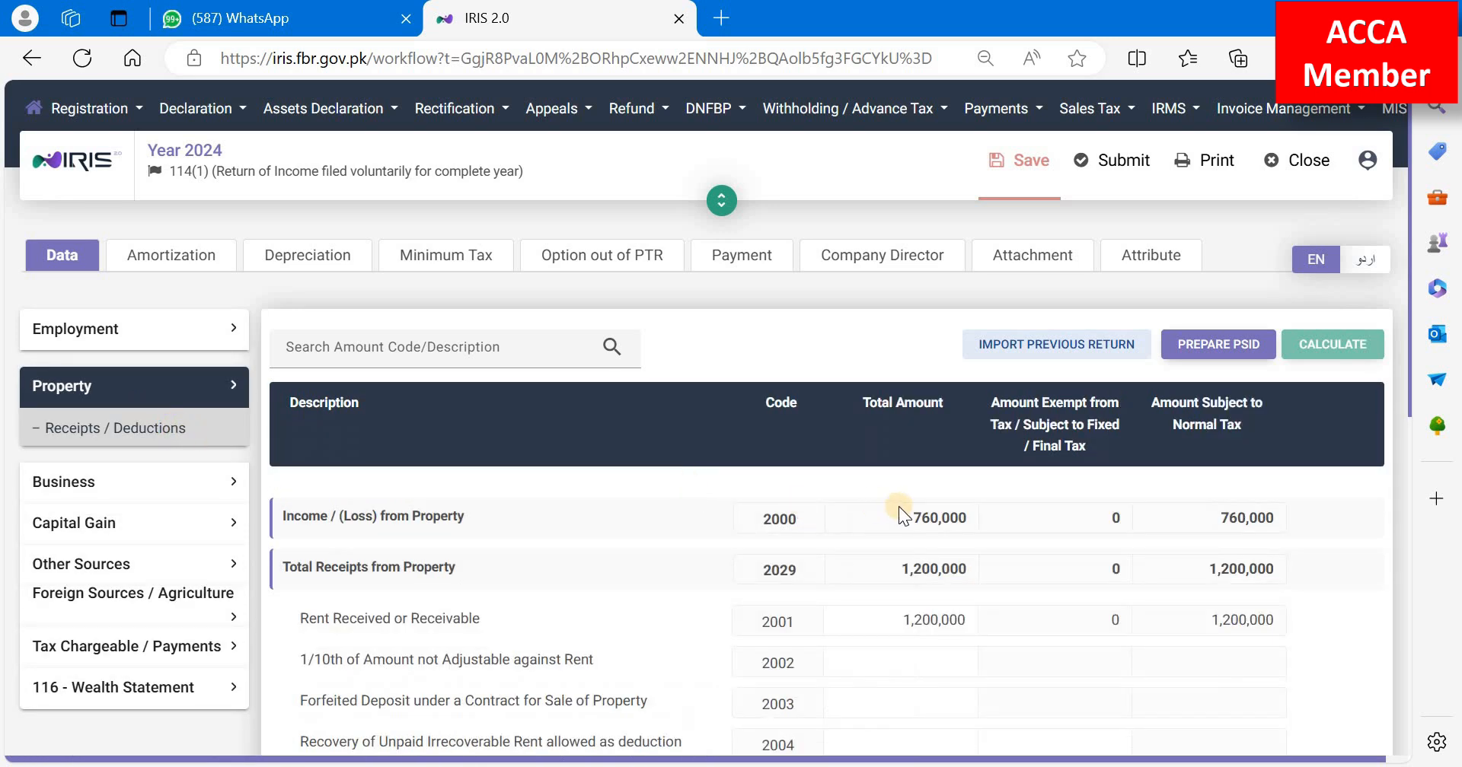
double_click(982, 514)
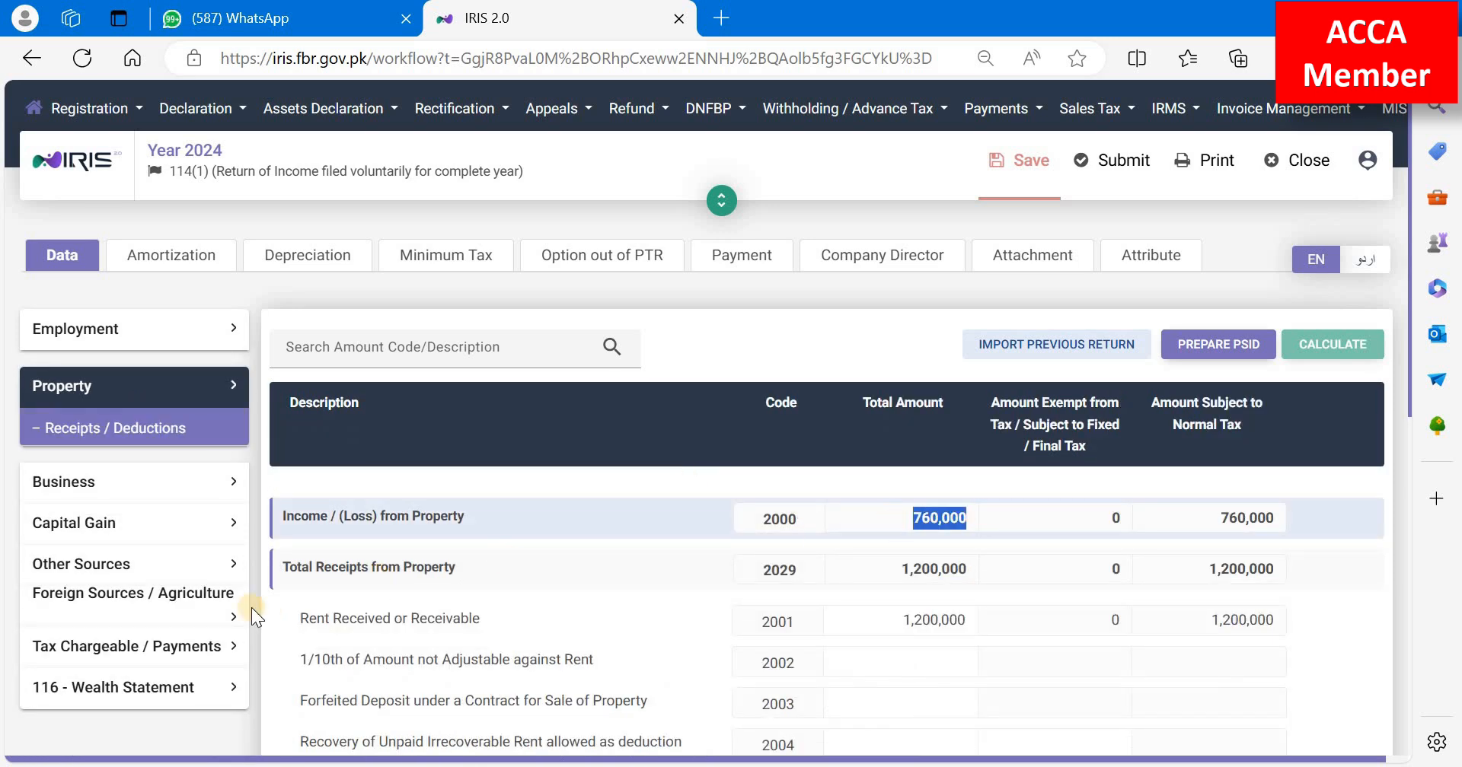
Step: Return to Reconciliation of Net Assets in the wealth statement and examine the increase in assets and the inflow items
click(180, 699)
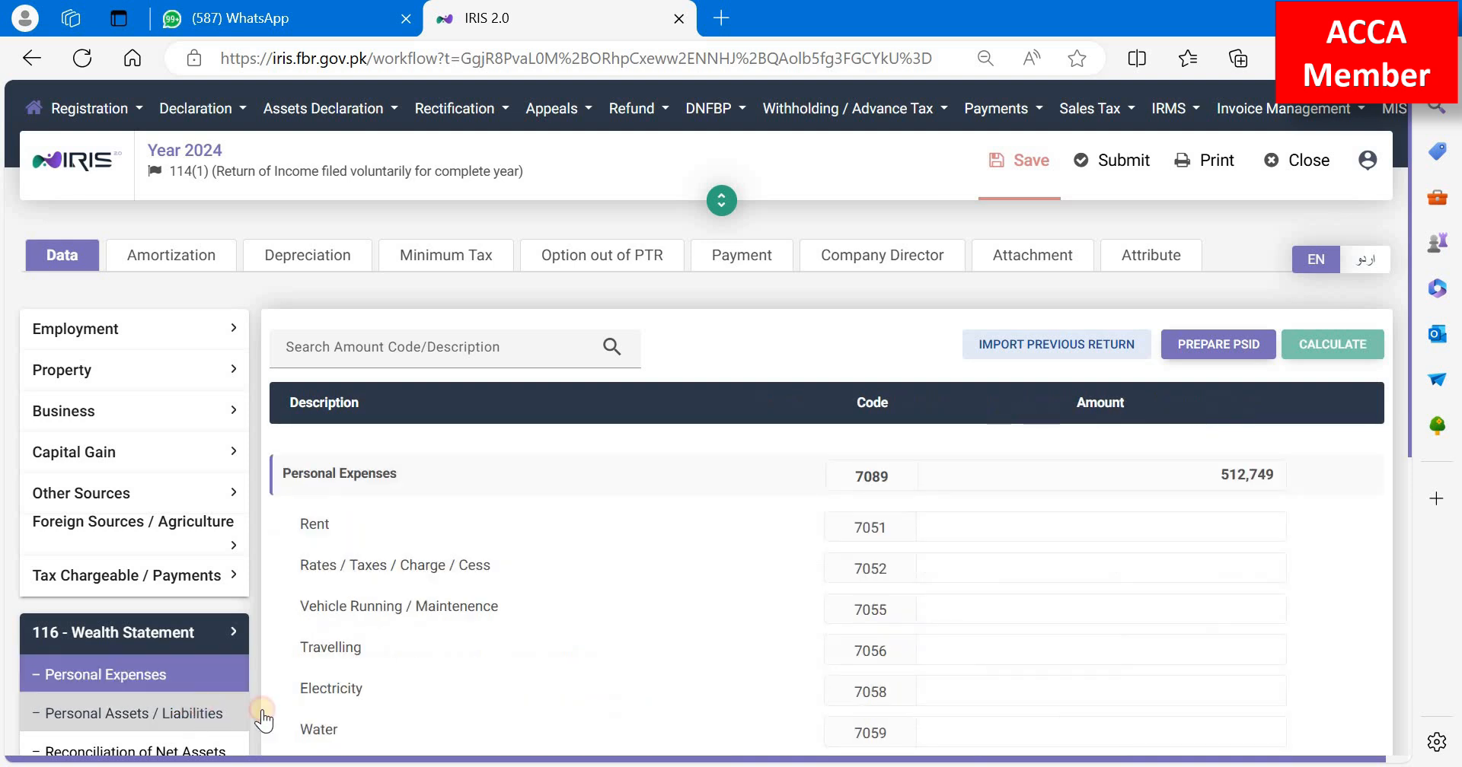
click(183, 713)
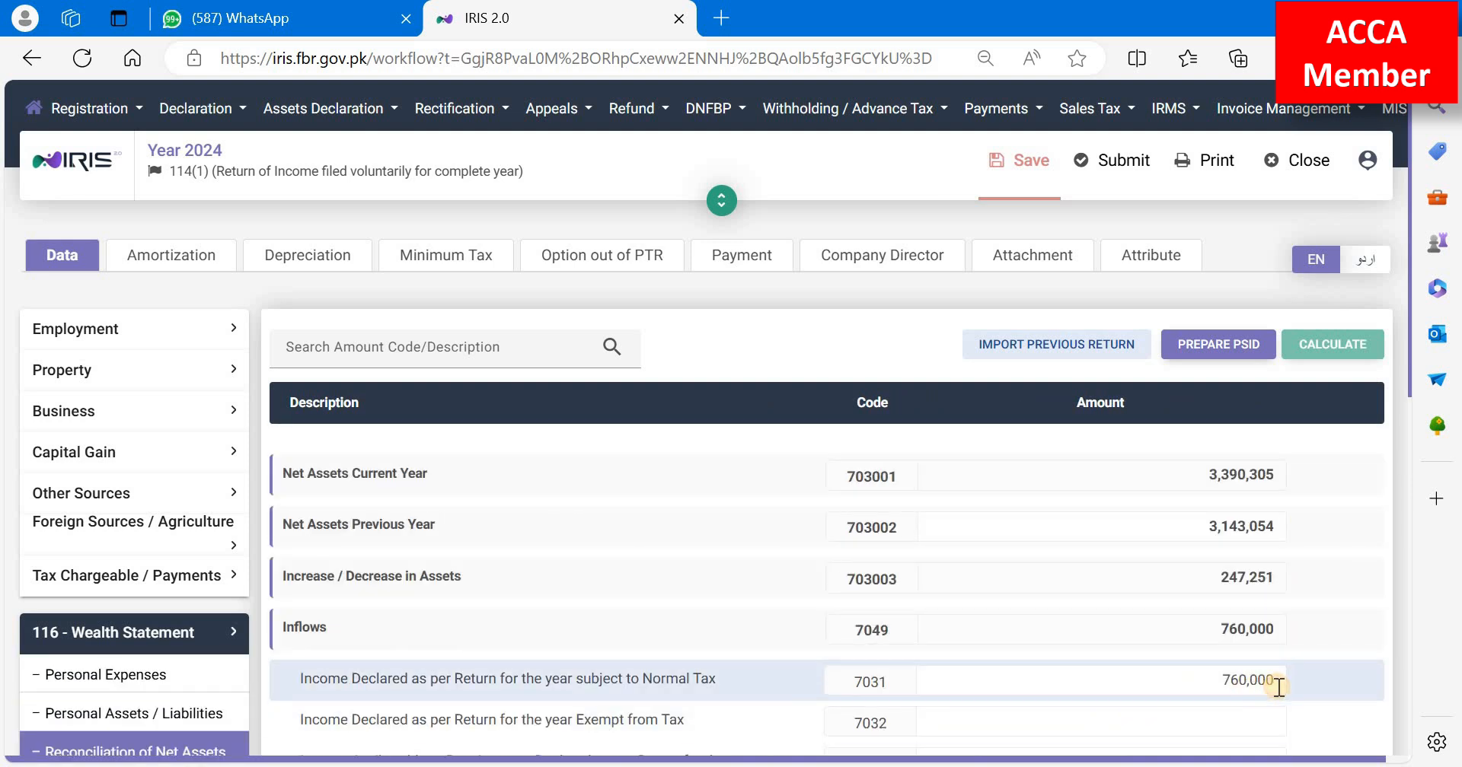
double_click(1256, 591)
scroll(1210, 685, down, 3)
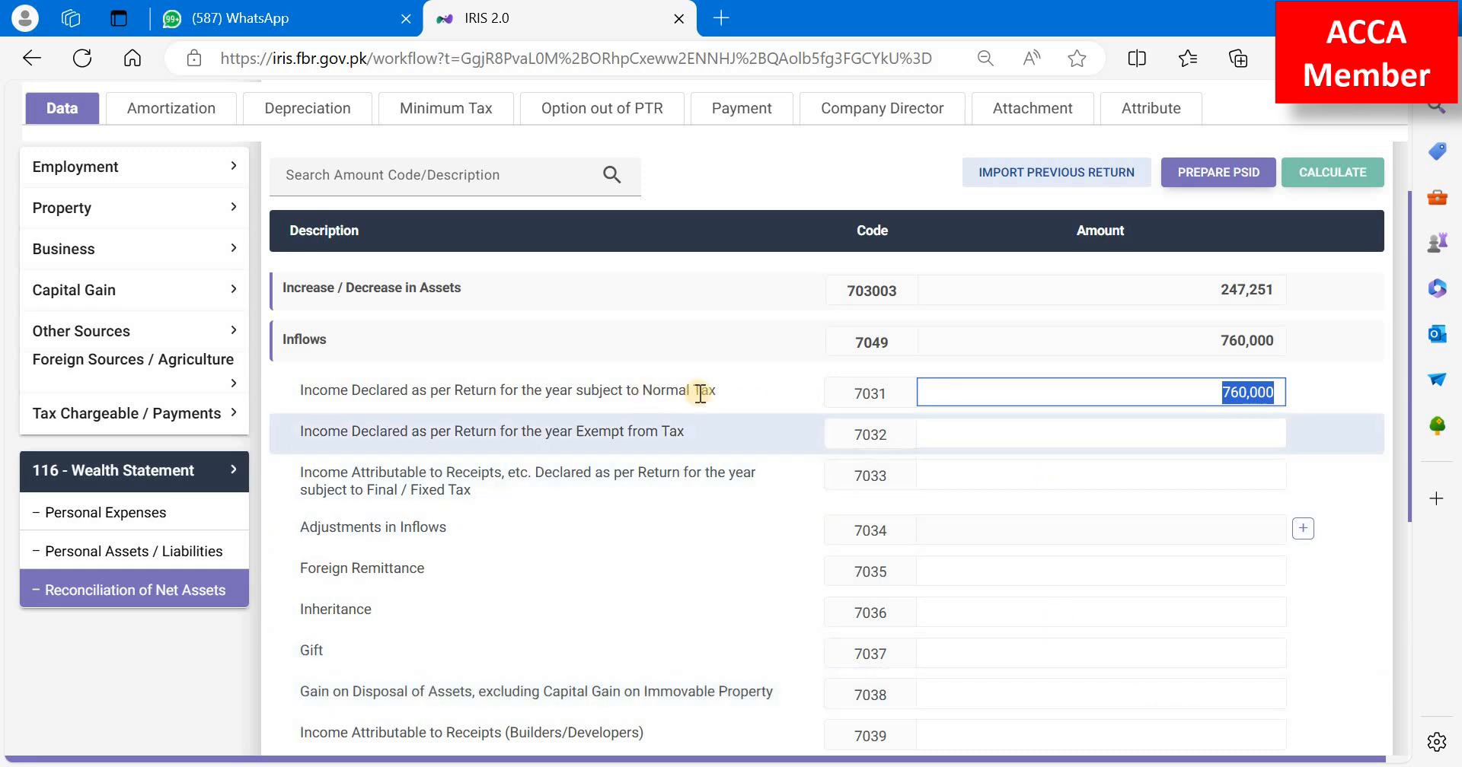
Step: Examine the outflows and the Unreconciled Amount under code 703000 in Reconciliation of Net Assets
scroll(1063, 493, down, 6)
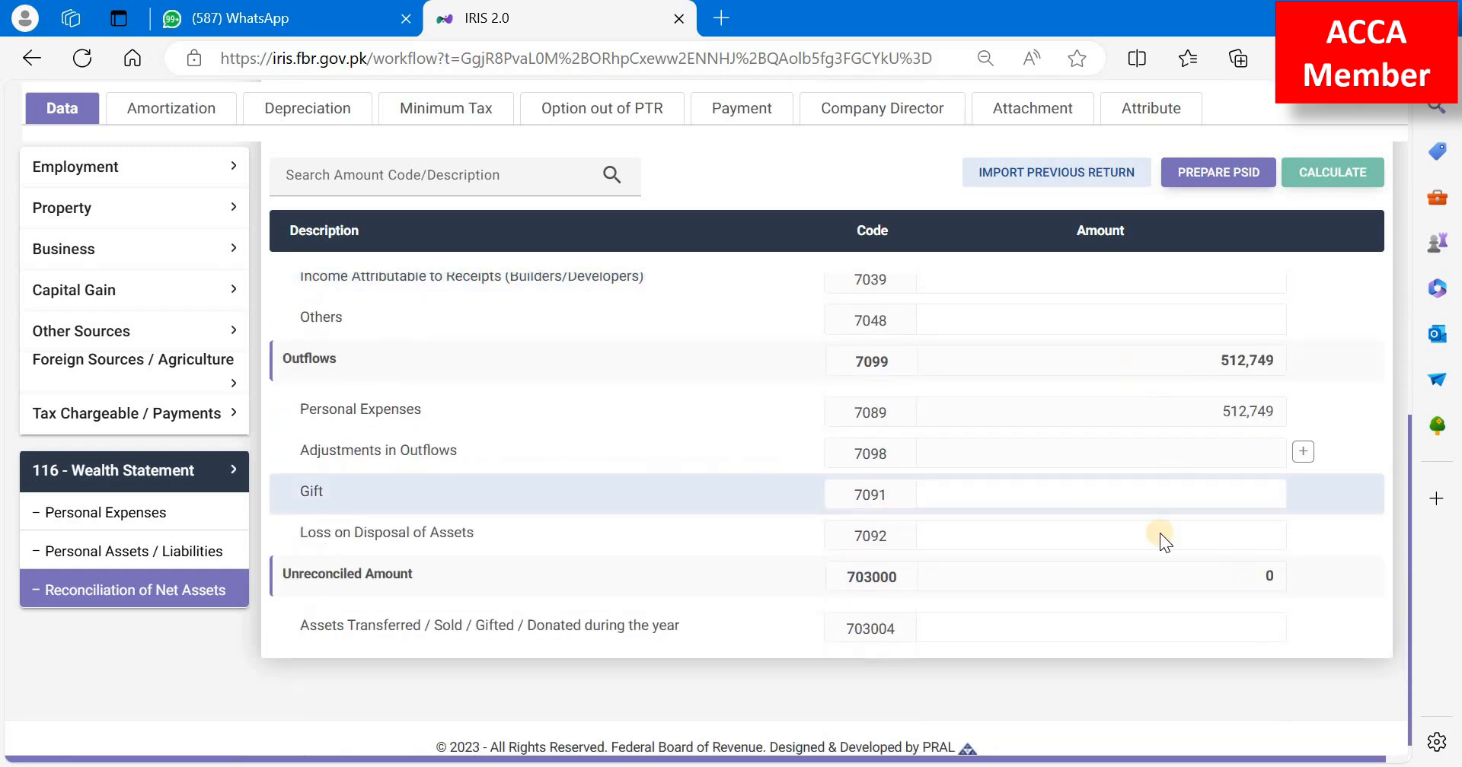
double_click(1273, 576)
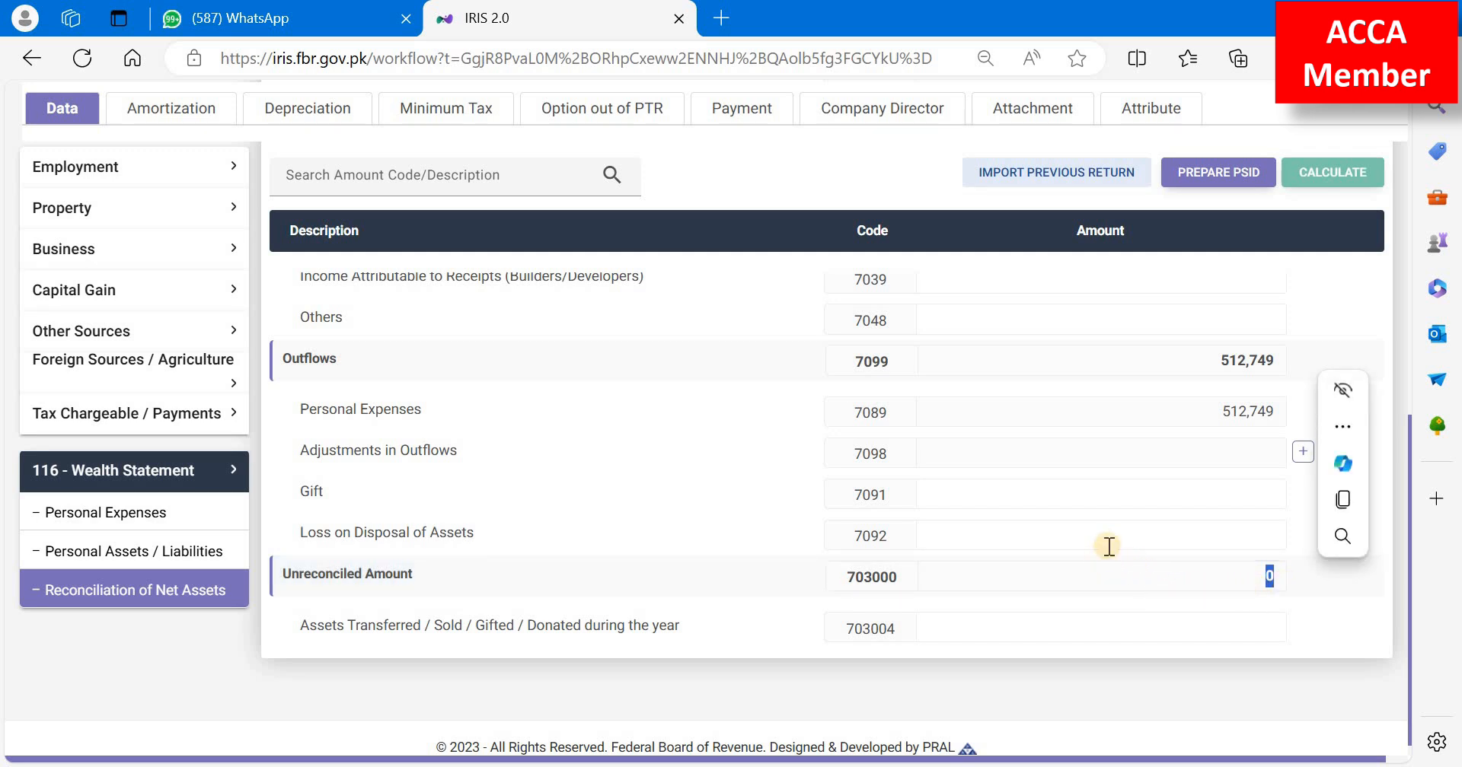
Step: Open the tax Computations and check the Admitted Income Tax under code 9203
click(163, 415)
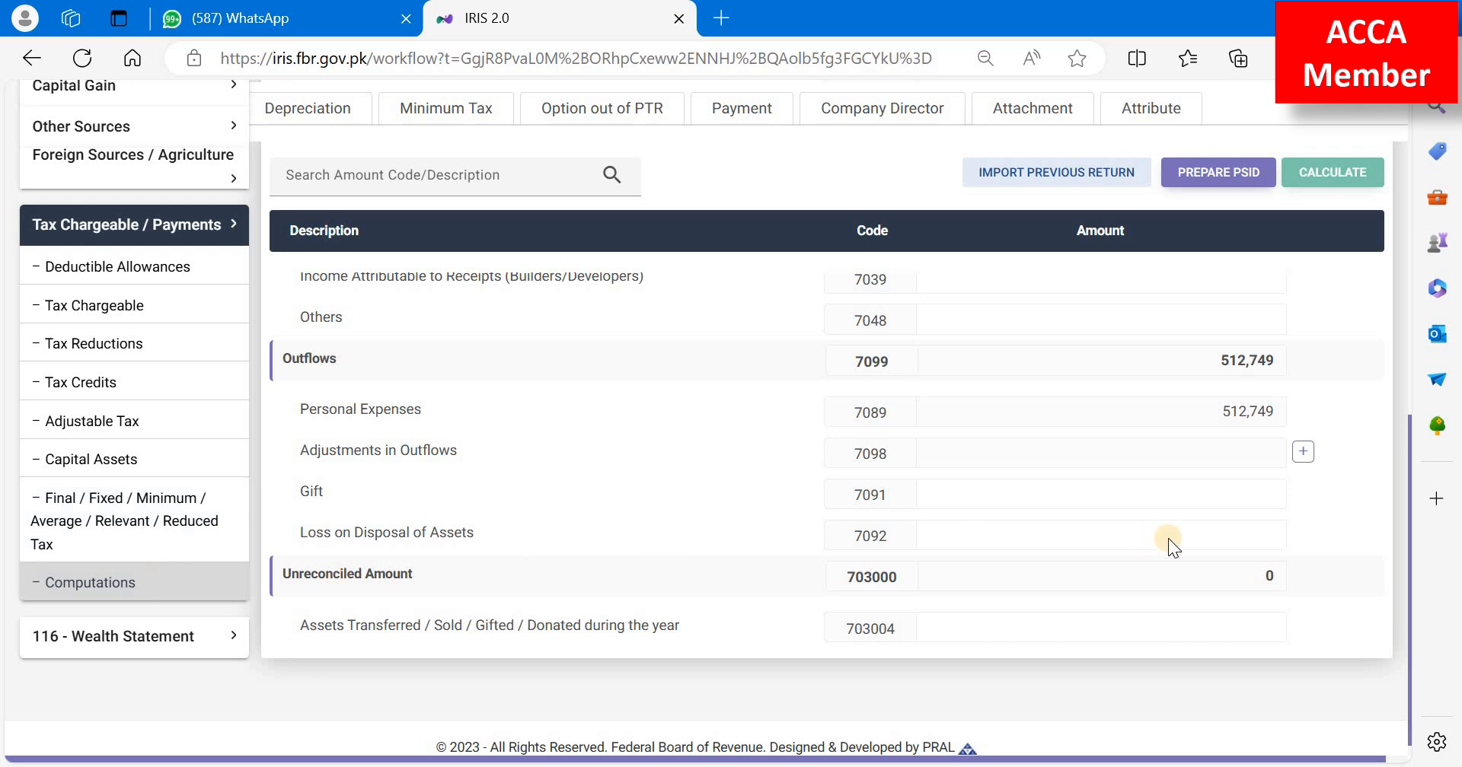
scroll(1173, 562, down, 15)
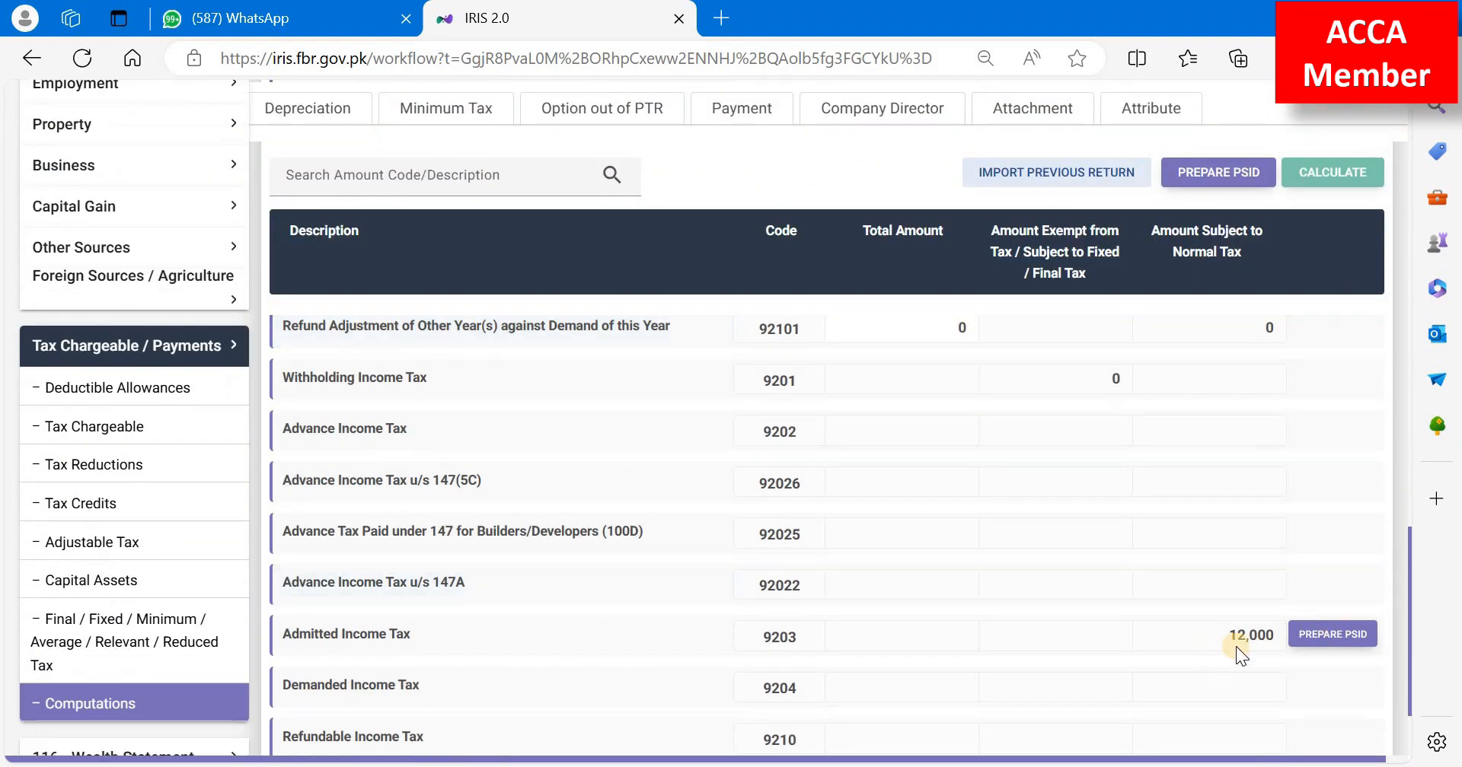
click(1232, 637)
drag(1273, 638, 1259, 646)
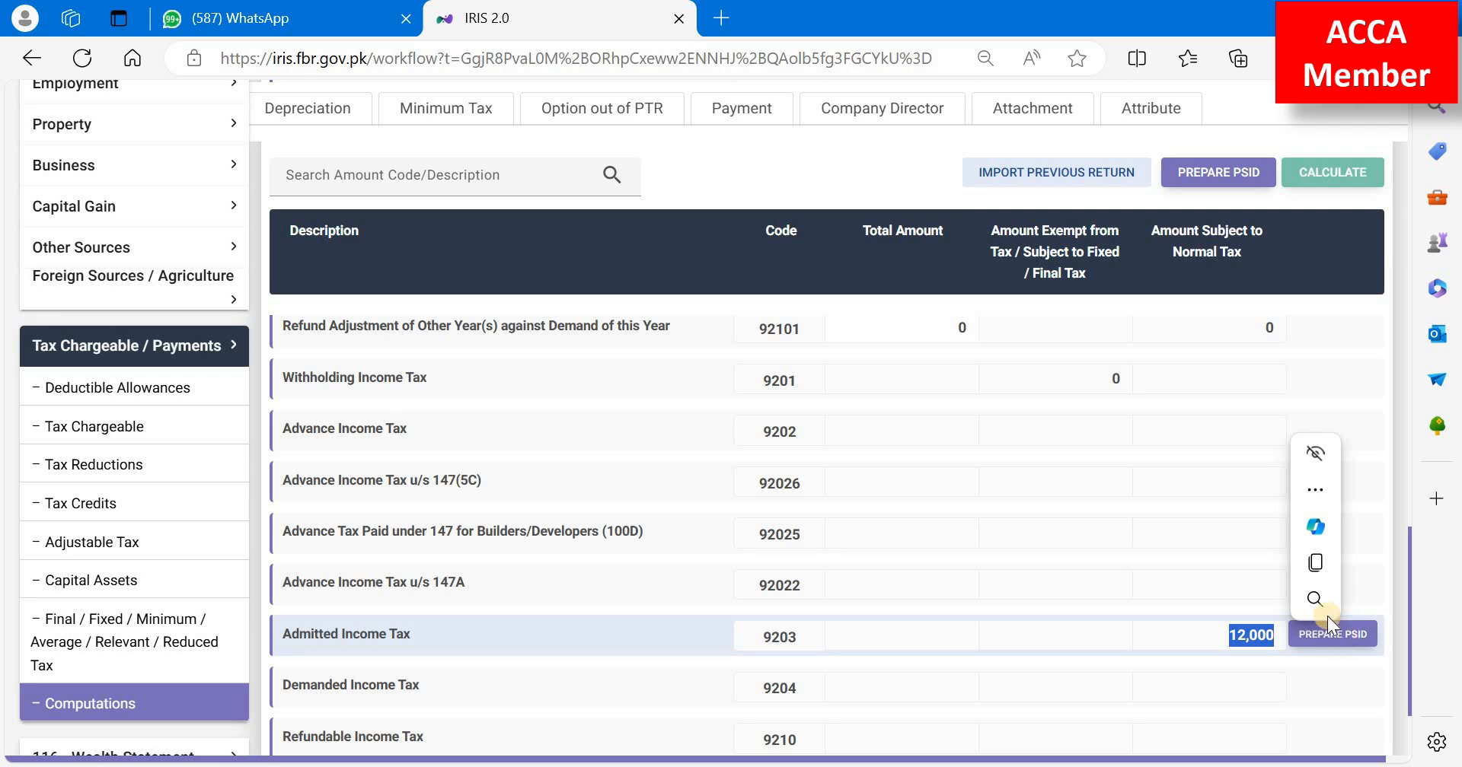
Step: Review Taxable Income and Tax Chargeable in Computations, and view the return's unclaimed and claimed payments
scroll(833, 571, up, 5)
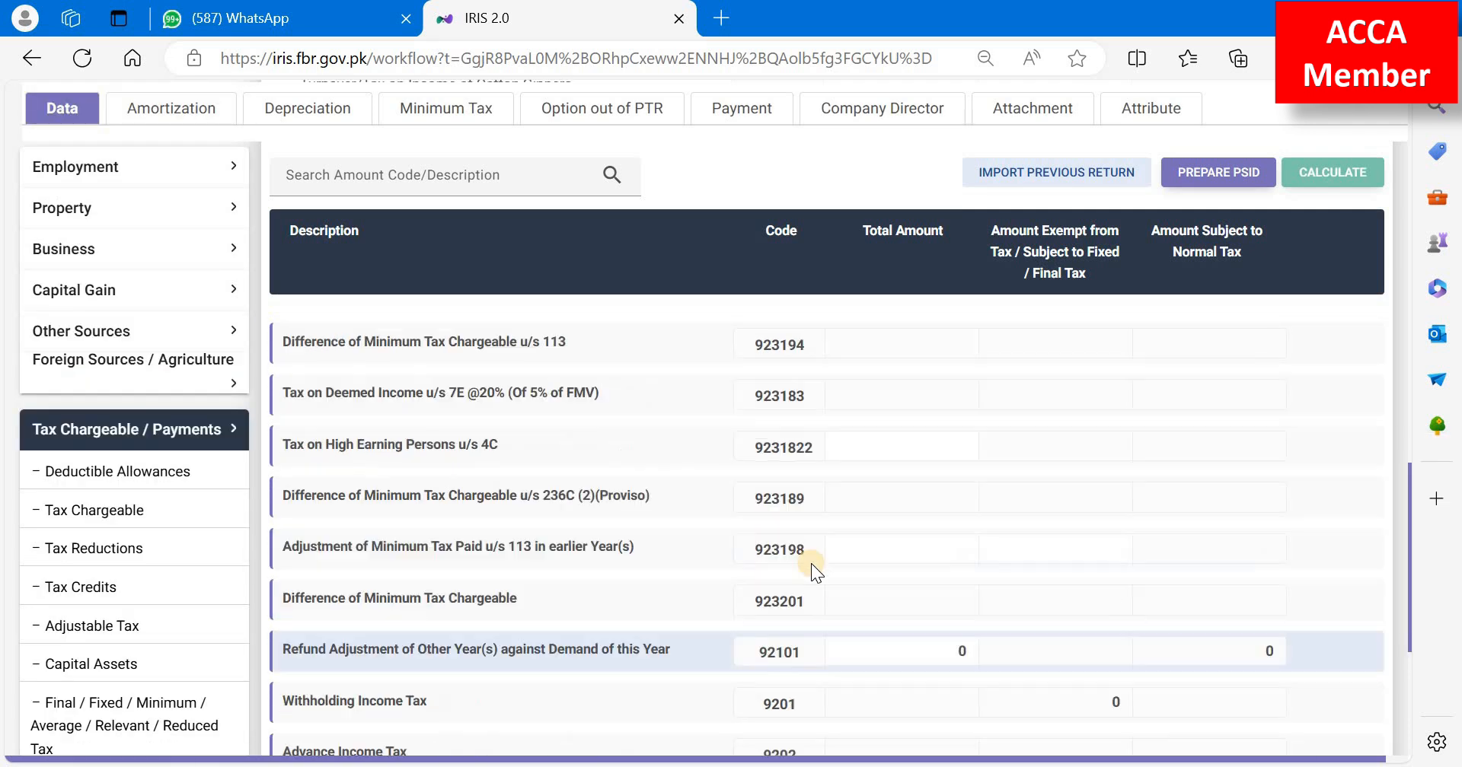
scroll(811, 564, up, 8)
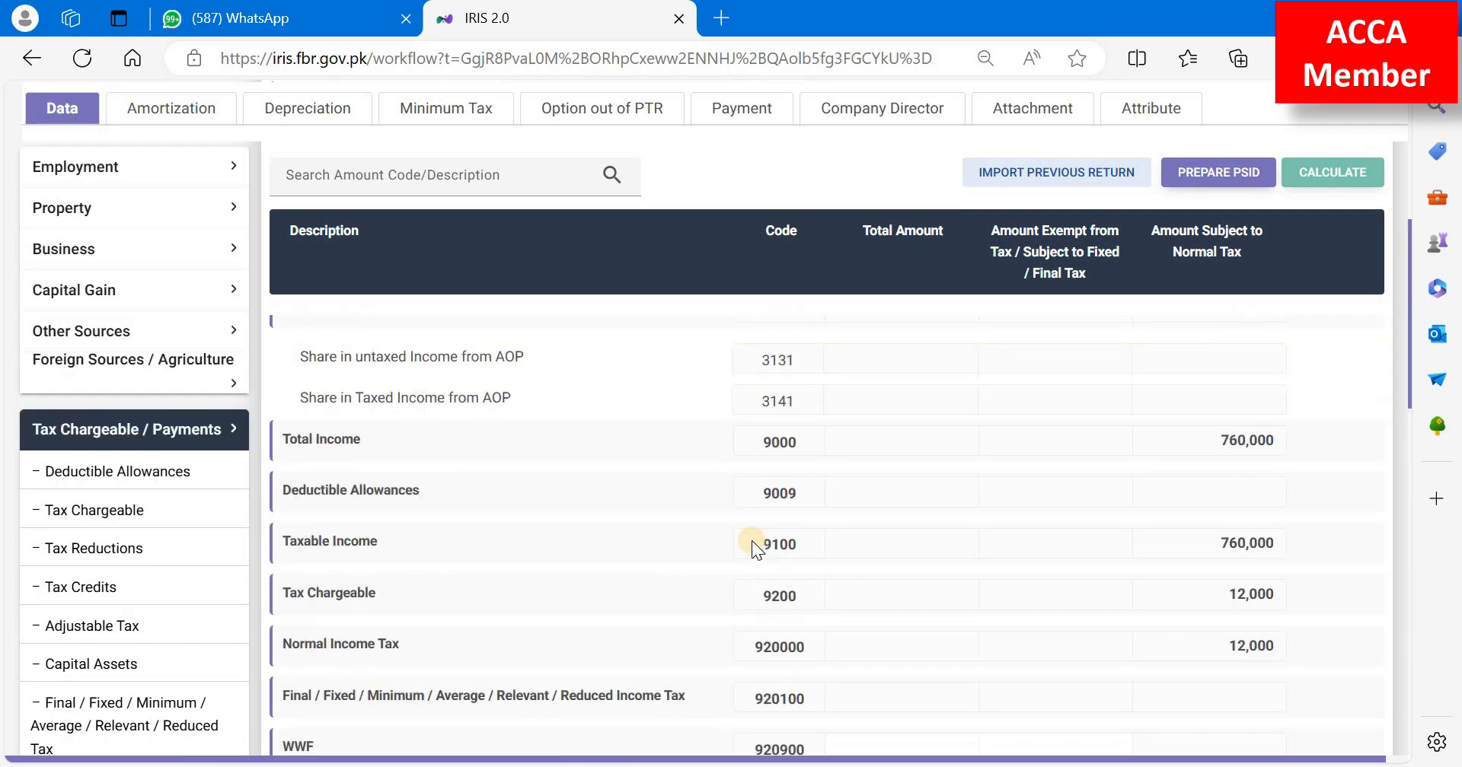
click(746, 113)
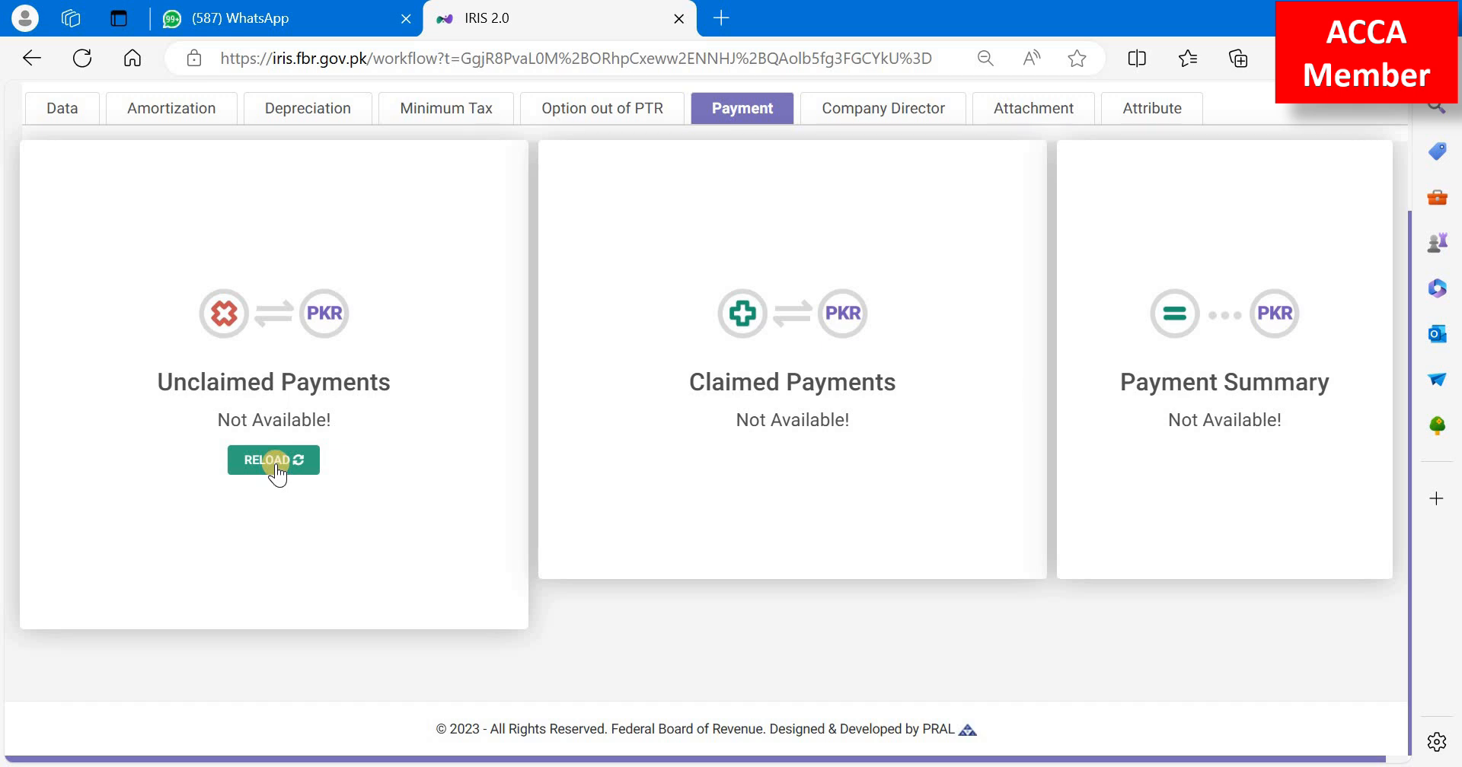
scroll(813, 421, up, 2)
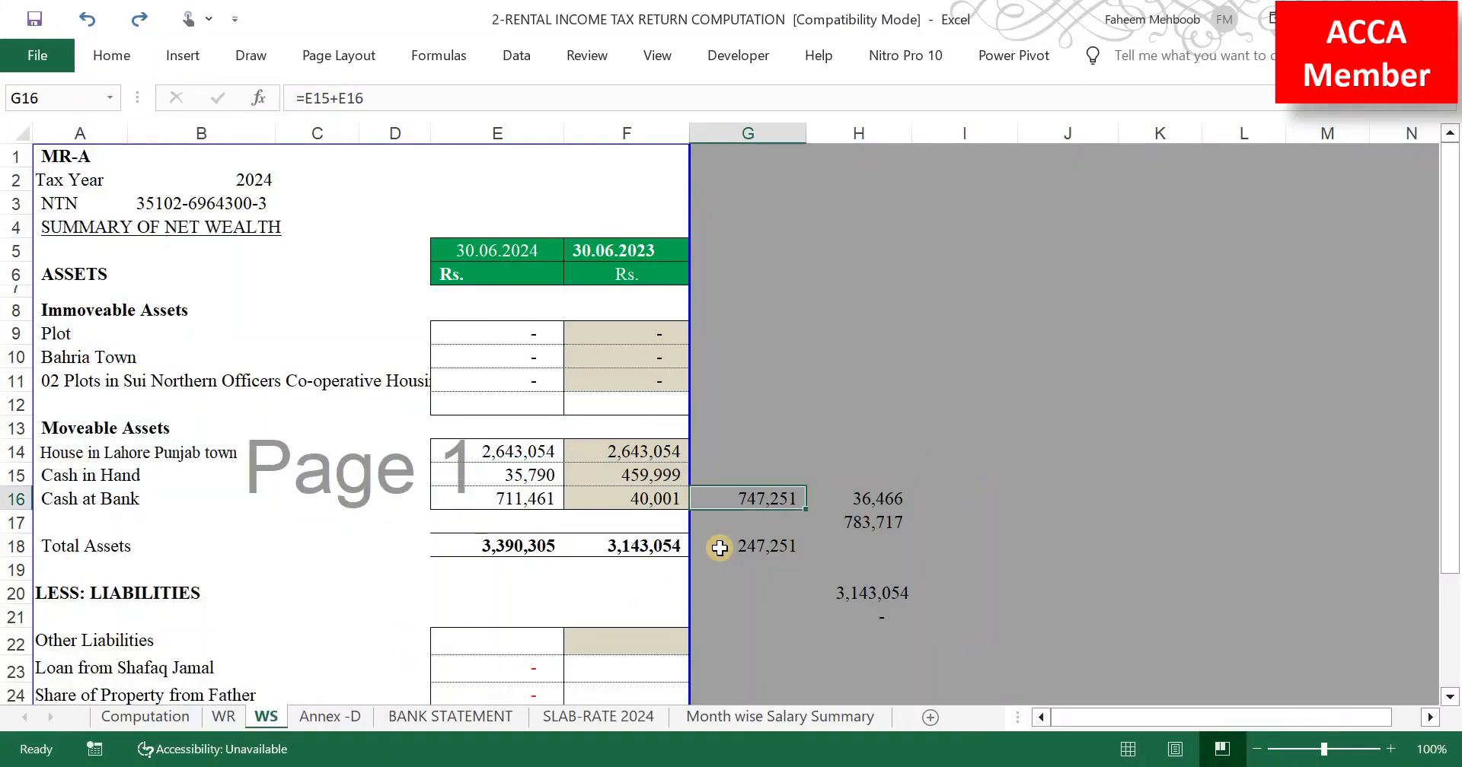
Step: Switch to the OneNote rent notes, bracket the deduction list in green ink, and handwrite 20% below it
key(alt+Tab)
key(alt+Tab)
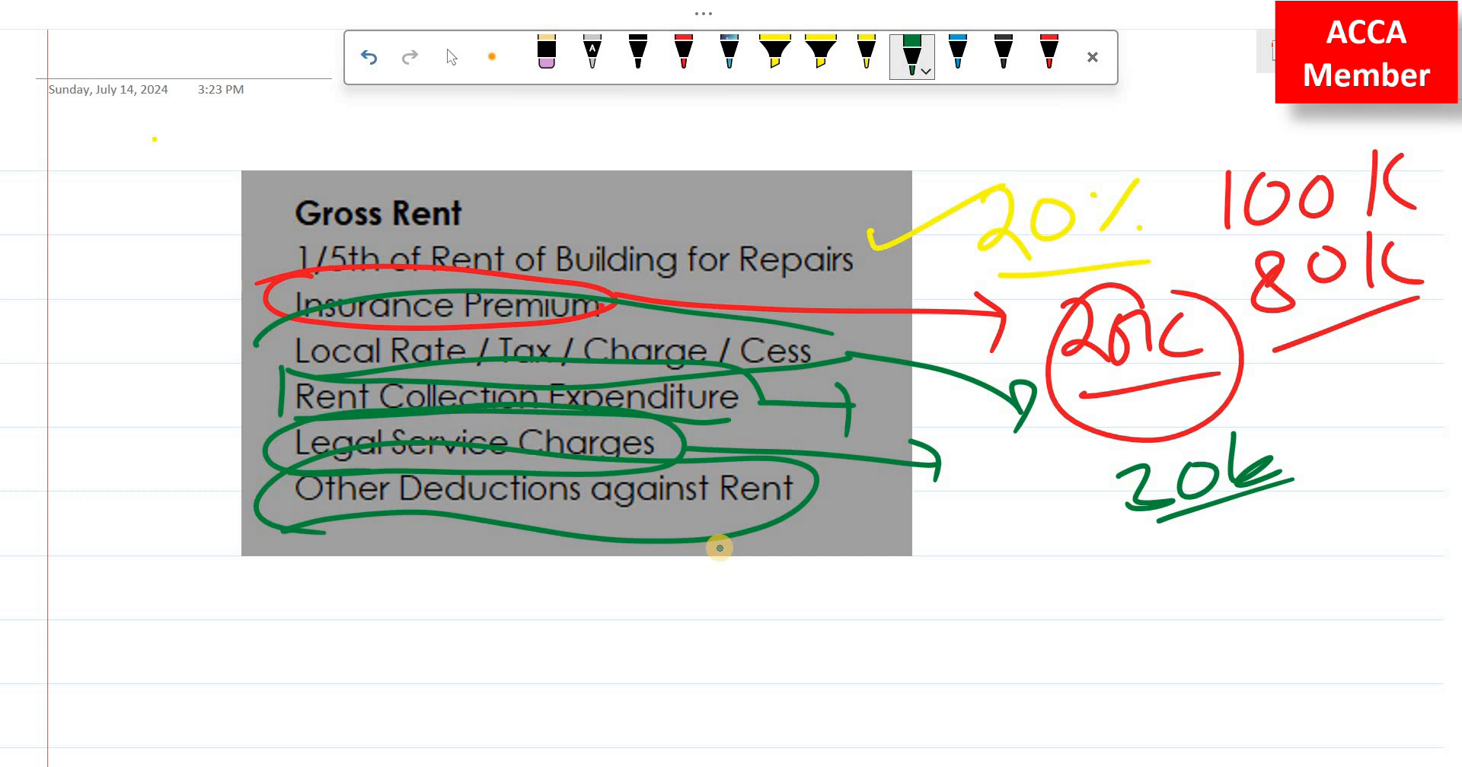
mouse_move(213, 257)
mouse_down()
mouse_move(184, 274)
mouse_move(365, 618)
mouse_move(706, 567)
mouse_up()
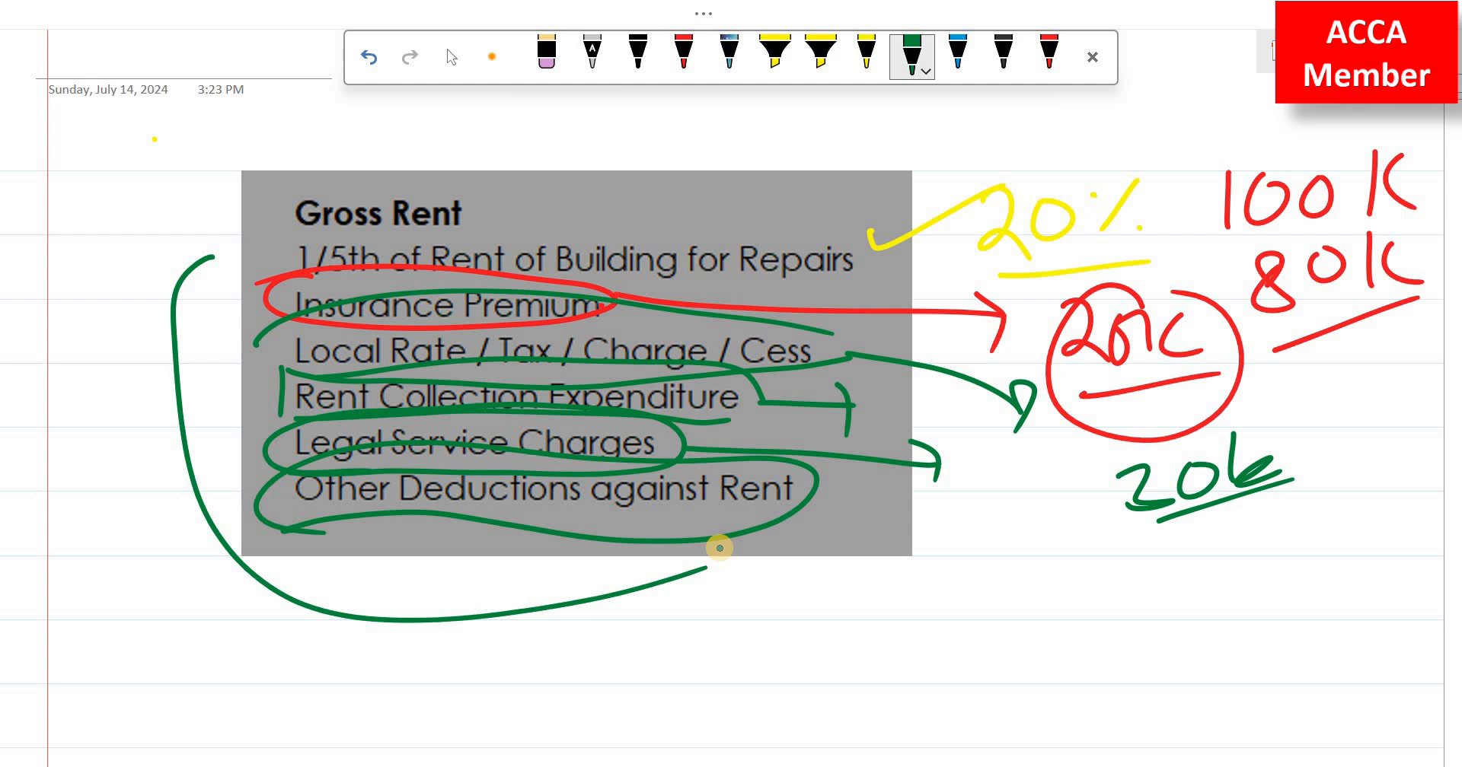
mouse_move(747, 619)
mouse_down()
mouse_move(752, 681)
mouse_move(821, 661)
mouse_up()
drag(813, 638, 853, 639)
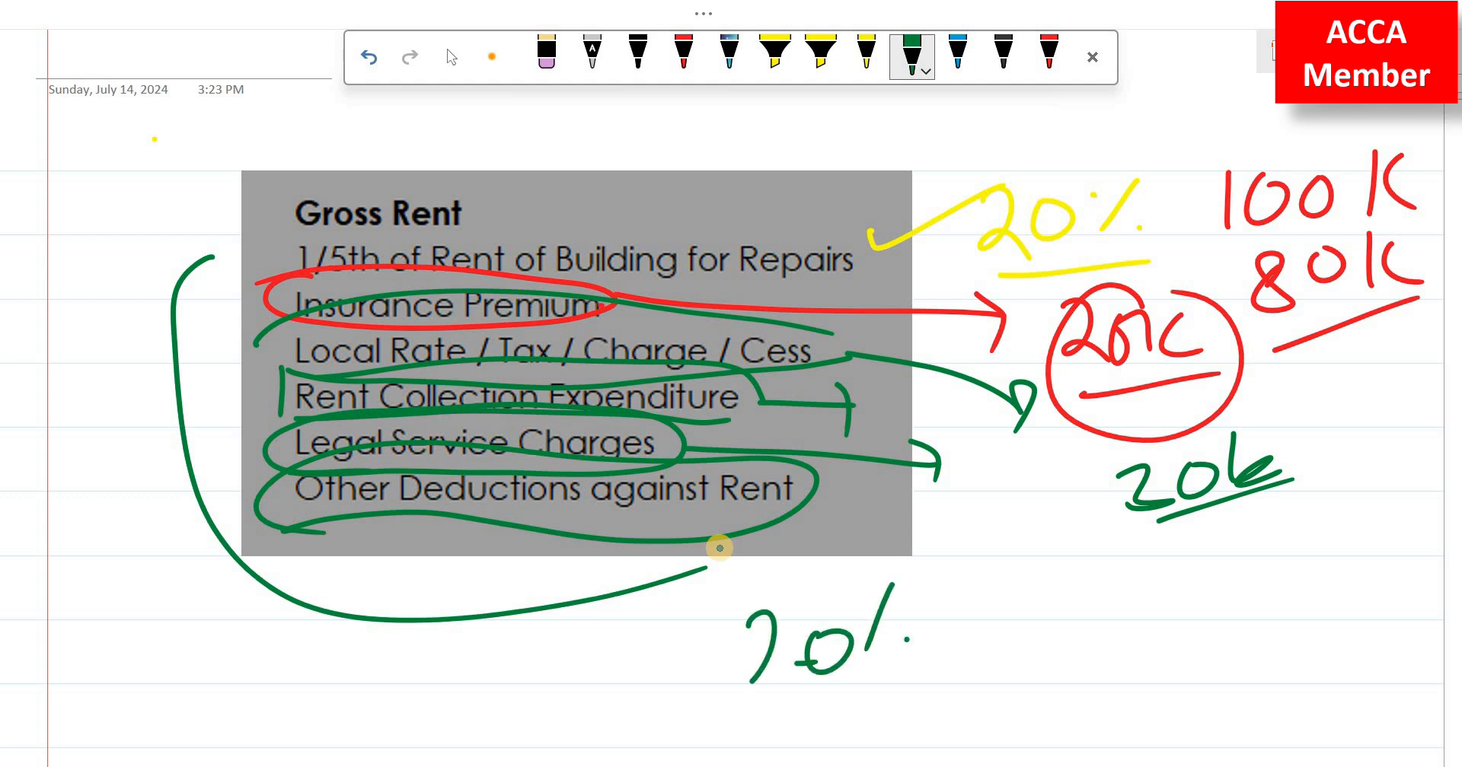
drag(751, 680, 811, 668)
Step: Handwrite 4% beside the new 20%, circle it, and add an equals sign after it
drag(985, 571, 1029, 620)
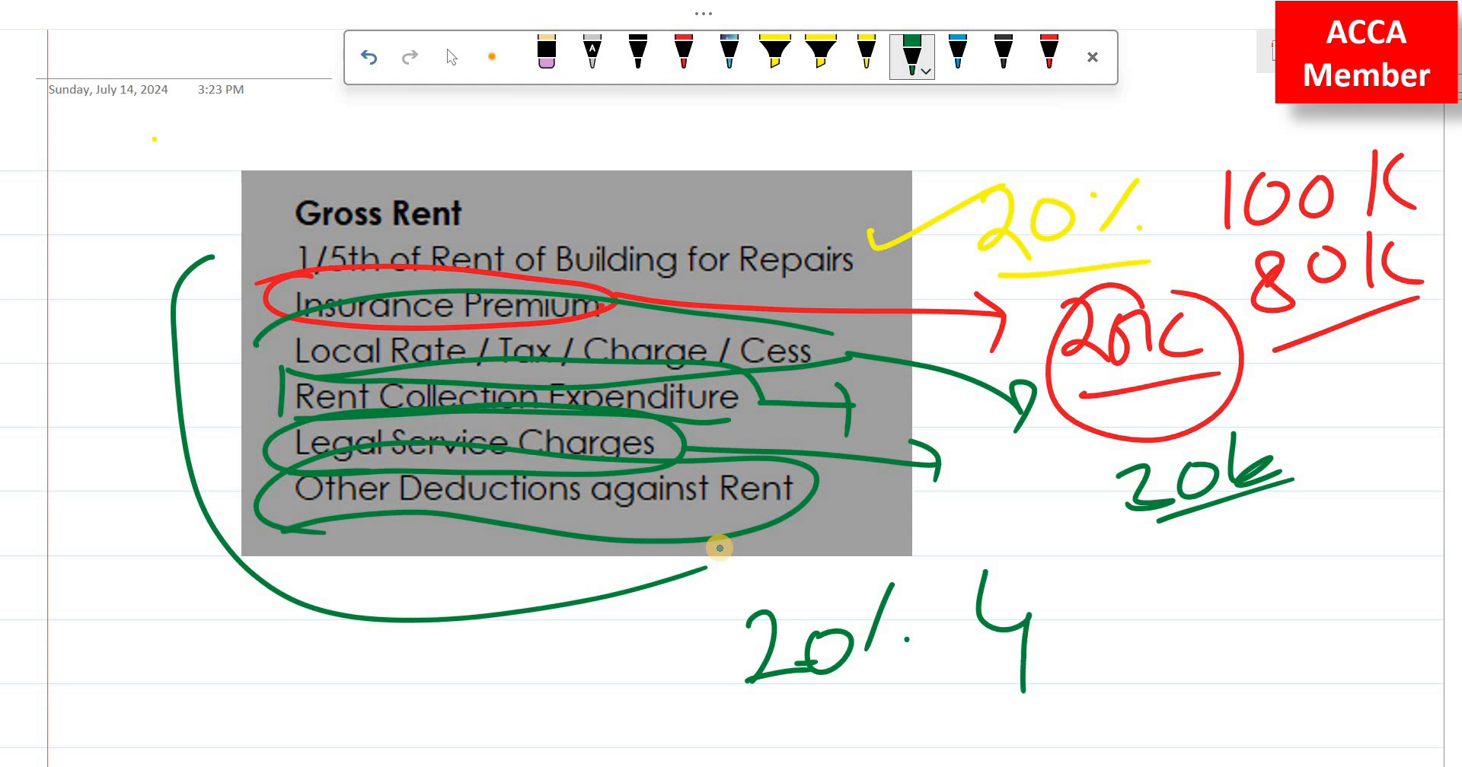
click(1080, 603)
drag(1102, 578, 1078, 649)
click(1131, 653)
mouse_move(1048, 523)
mouse_down()
mouse_move(956, 572)
mouse_move(1052, 521)
mouse_up()
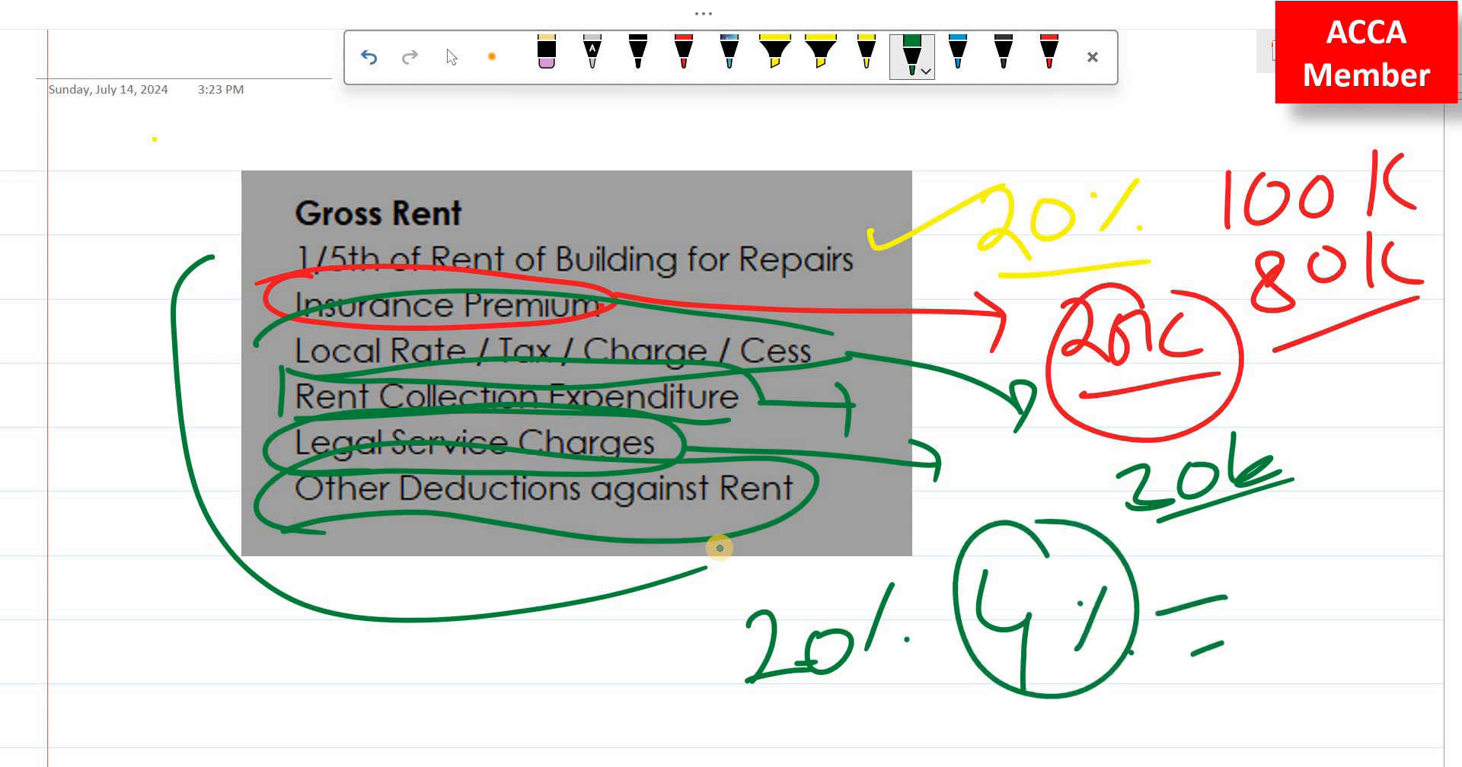
Step: Handwrite an underlined 24% after the equals sign and draw an arrow from the circled 4% to the green 20k
drag(1344, 582, 1342, 644)
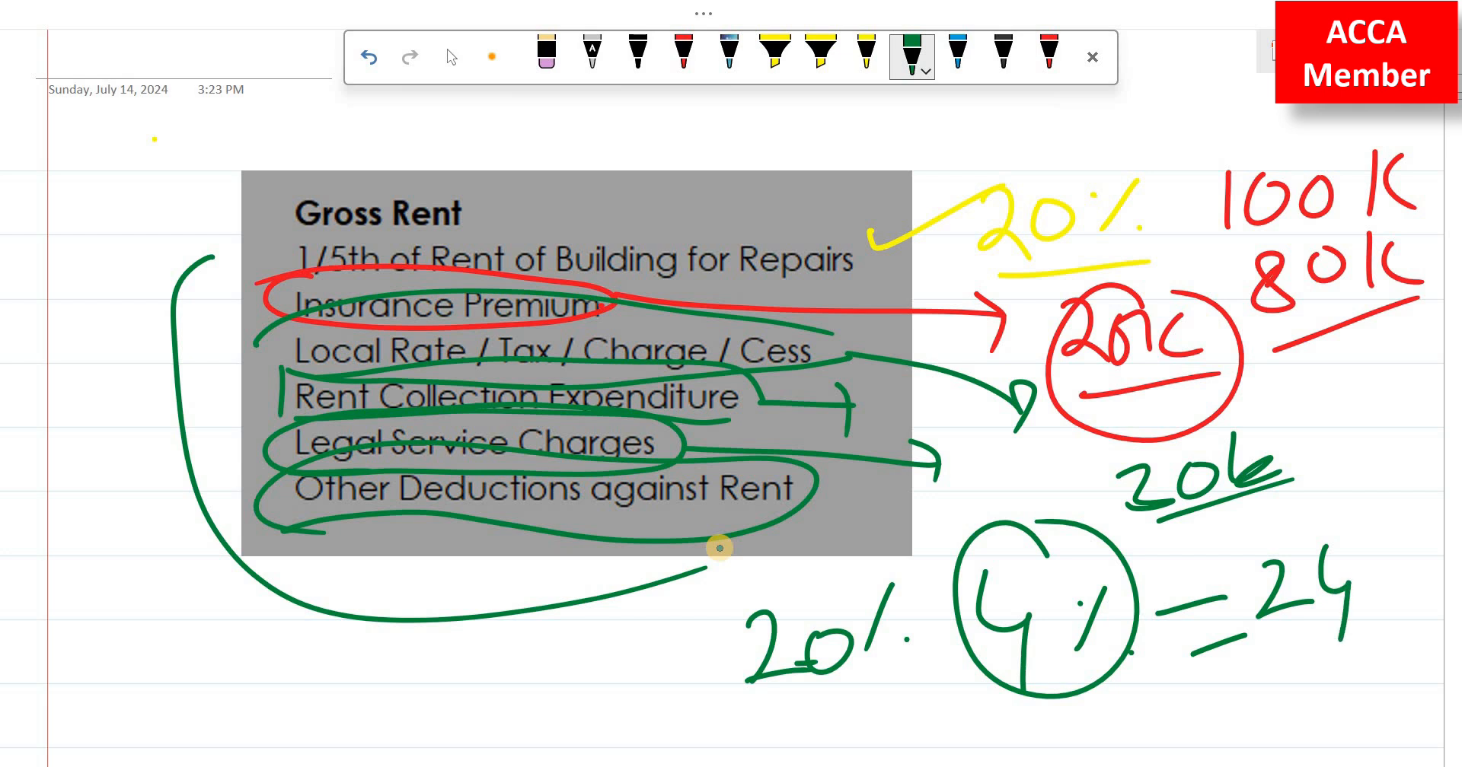
drag(1409, 544, 1372, 607)
click(1395, 597)
drag(1289, 670, 1409, 619)
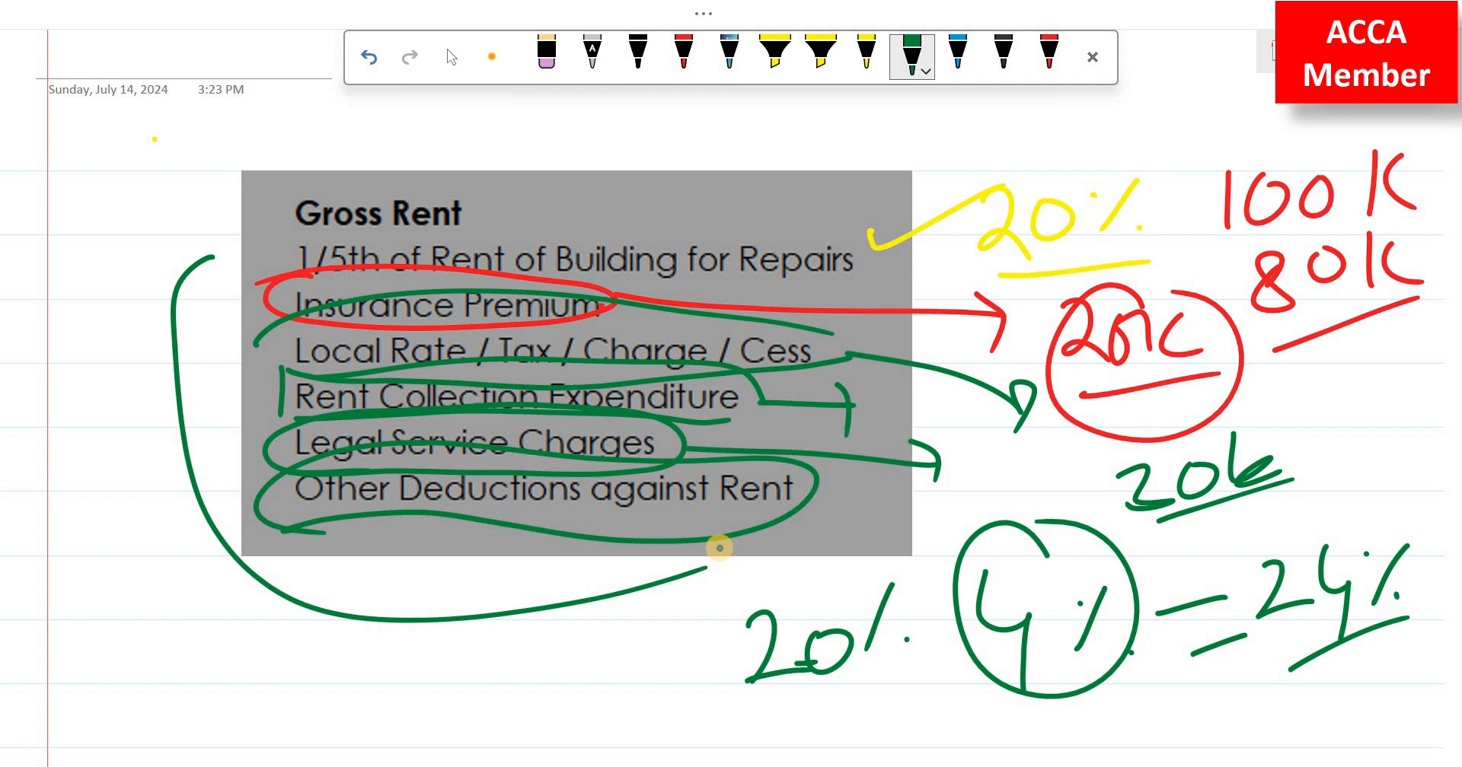
mouse_move(1084, 583)
mouse_down()
mouse_move(1207, 519)
mouse_move(1202, 552)
mouse_up()
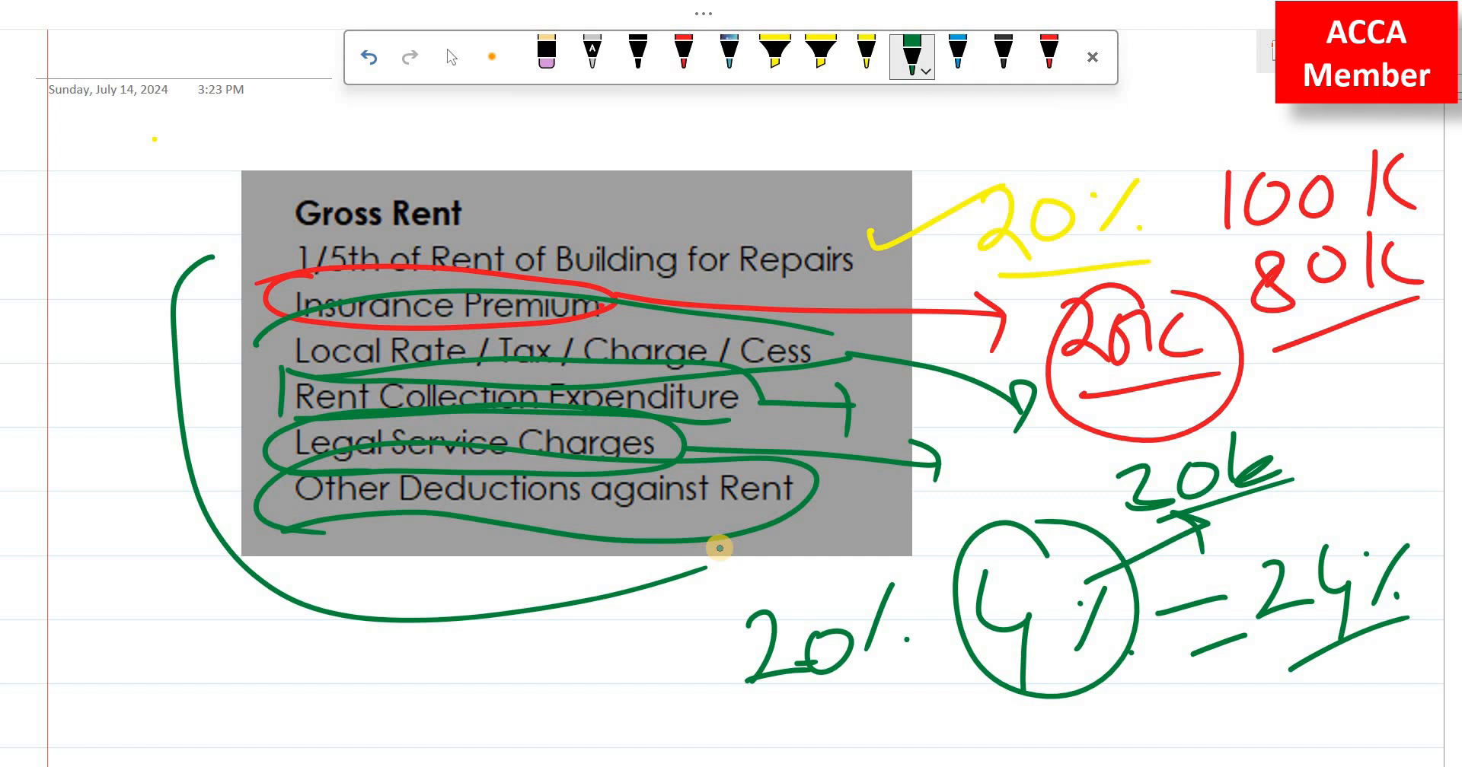
Step: Switch to the rental income tax return computation workbook in Excel
key(alt+Tab)
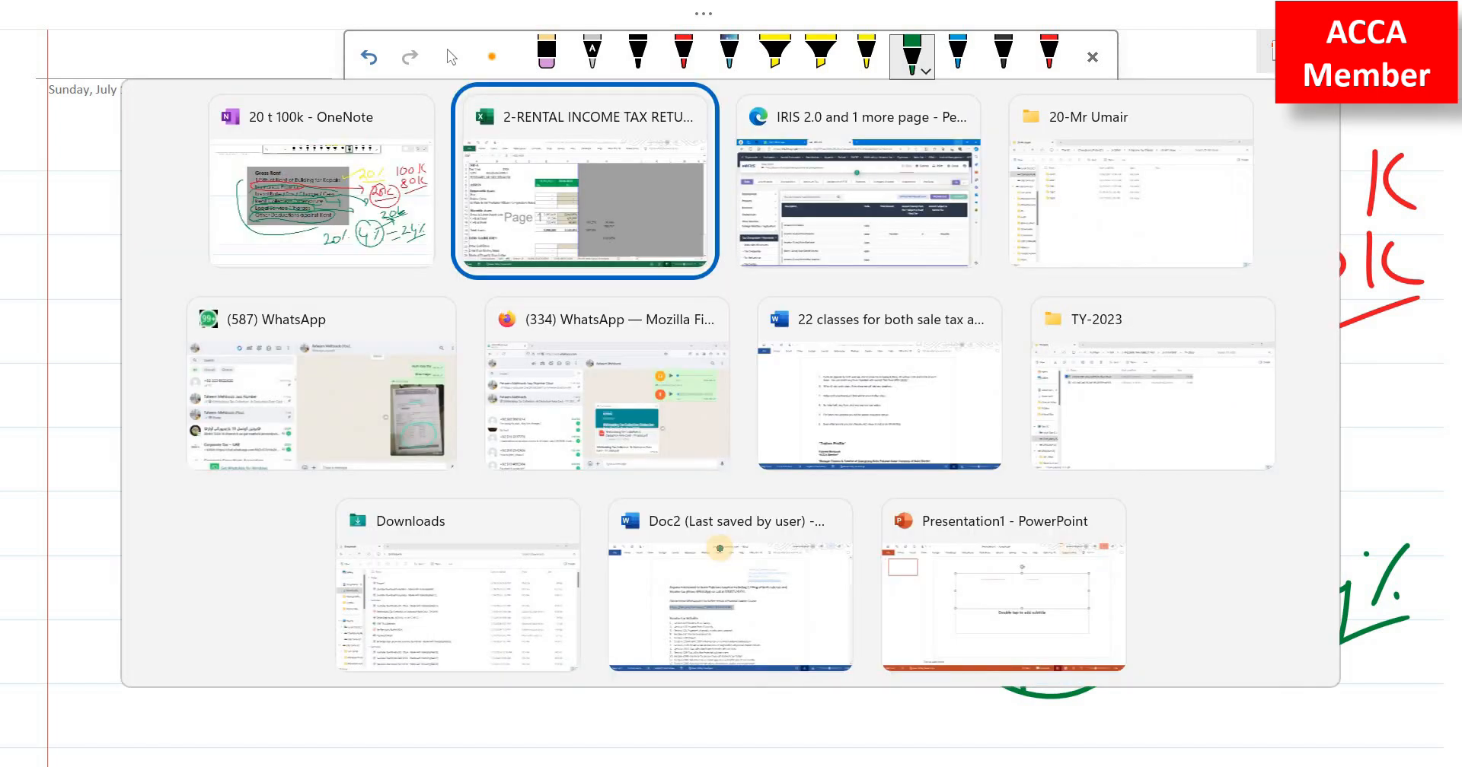